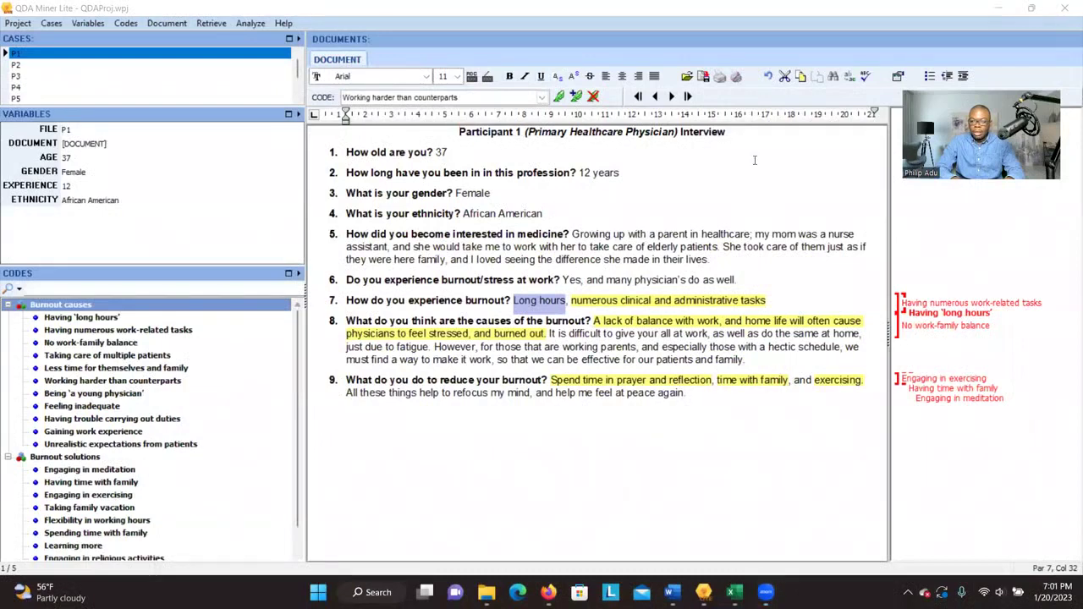
click(169, 370)
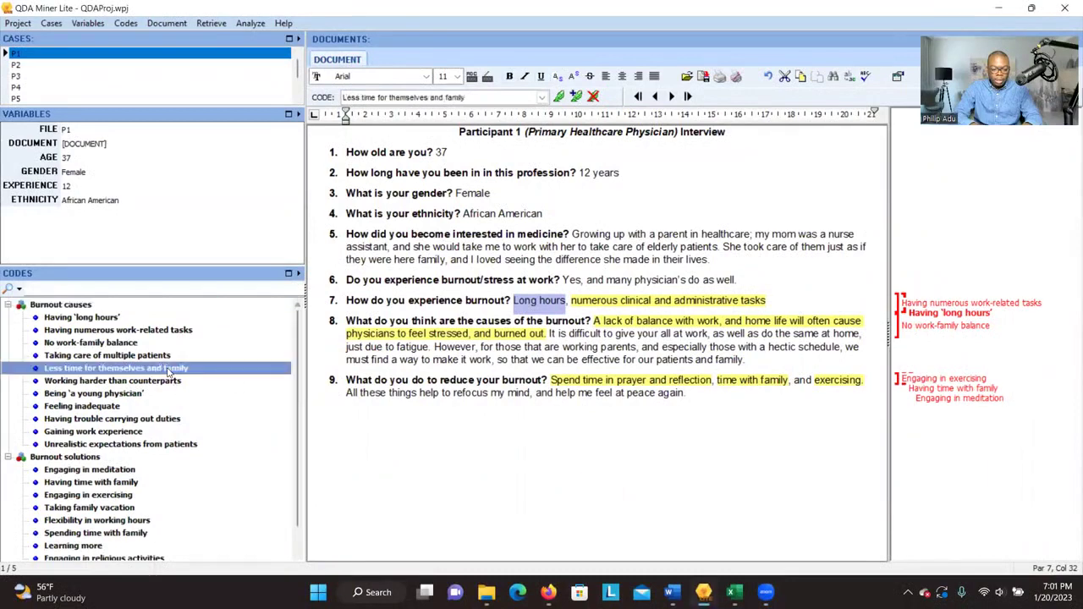
click(96, 309)
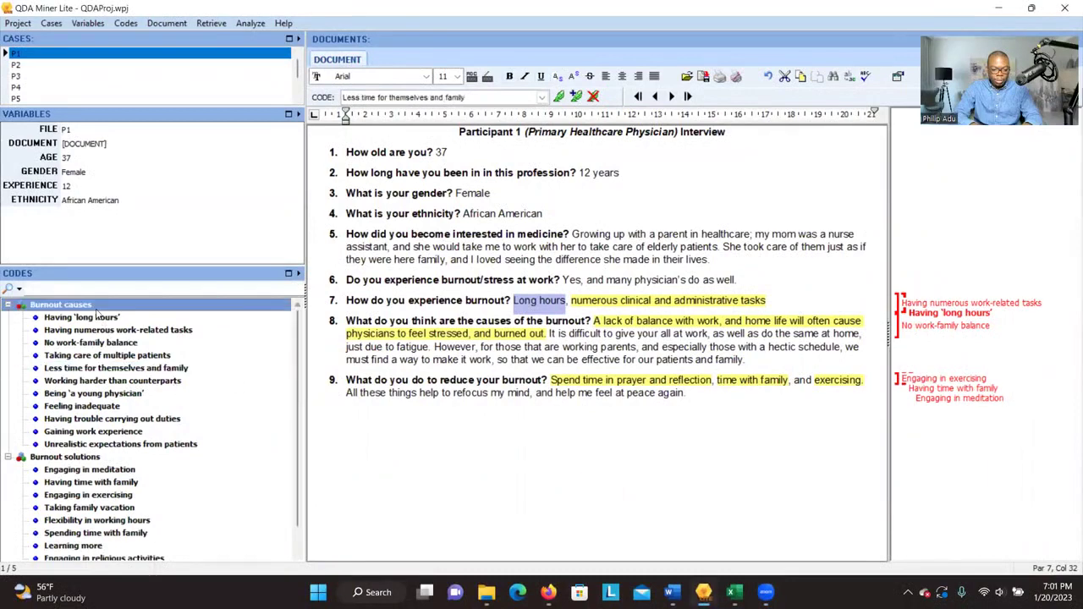
click(82, 496)
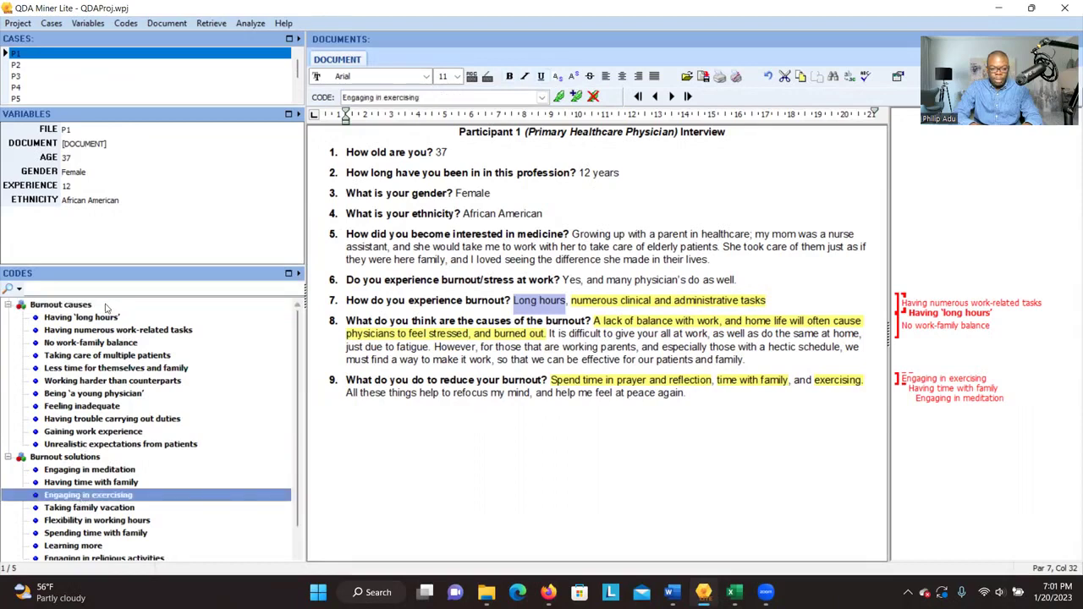
click(108, 462)
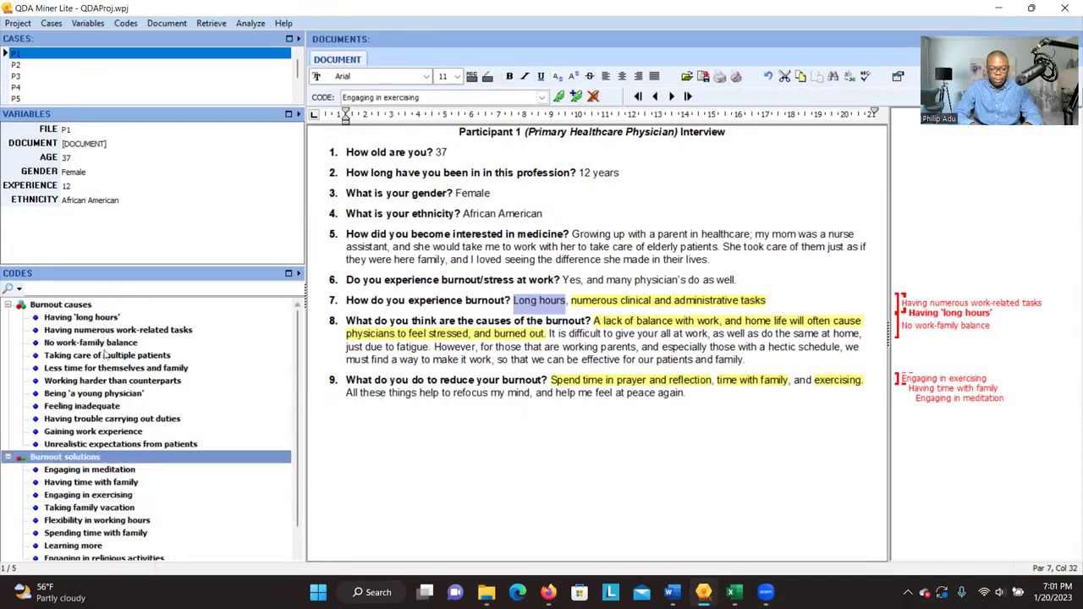
Step: Move the code "Taking care of multiple patients" below "Feeling inadequate", and "Having time with family" below "Taking family vacation"
drag(106, 355, 117, 421)
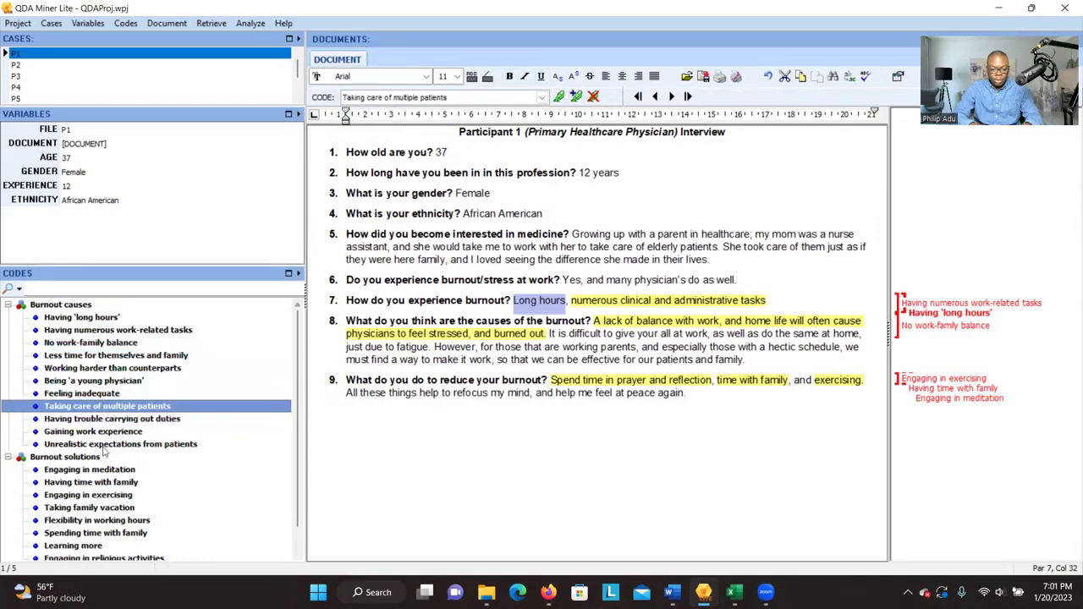
drag(90, 480, 94, 524)
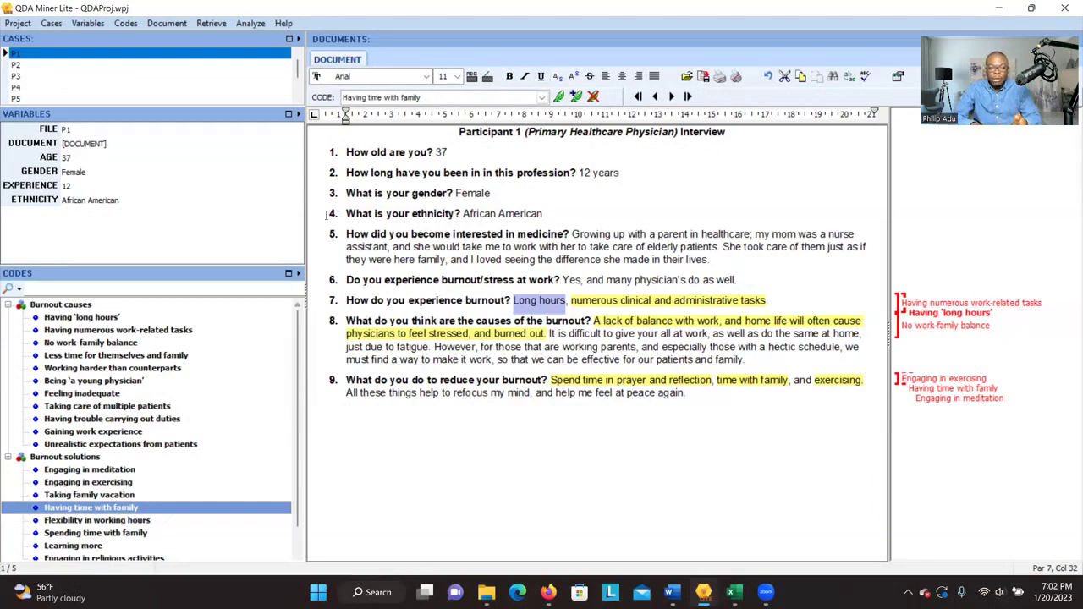
Step: Run a Coding Frequency analysis on all codes in the Burnout causes and Burnout solutions categories
click(251, 26)
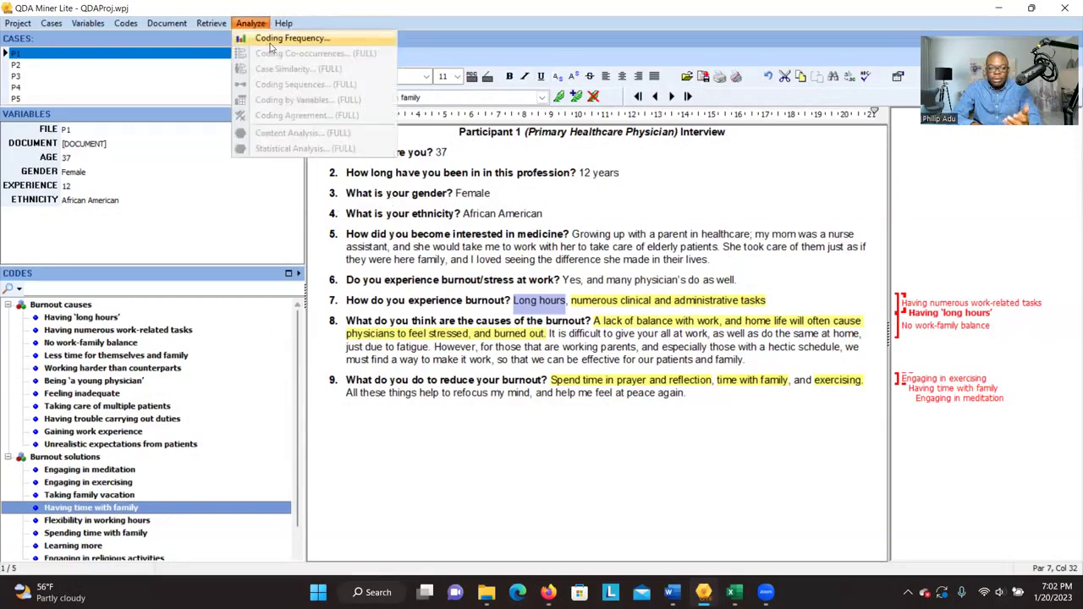
click(270, 44)
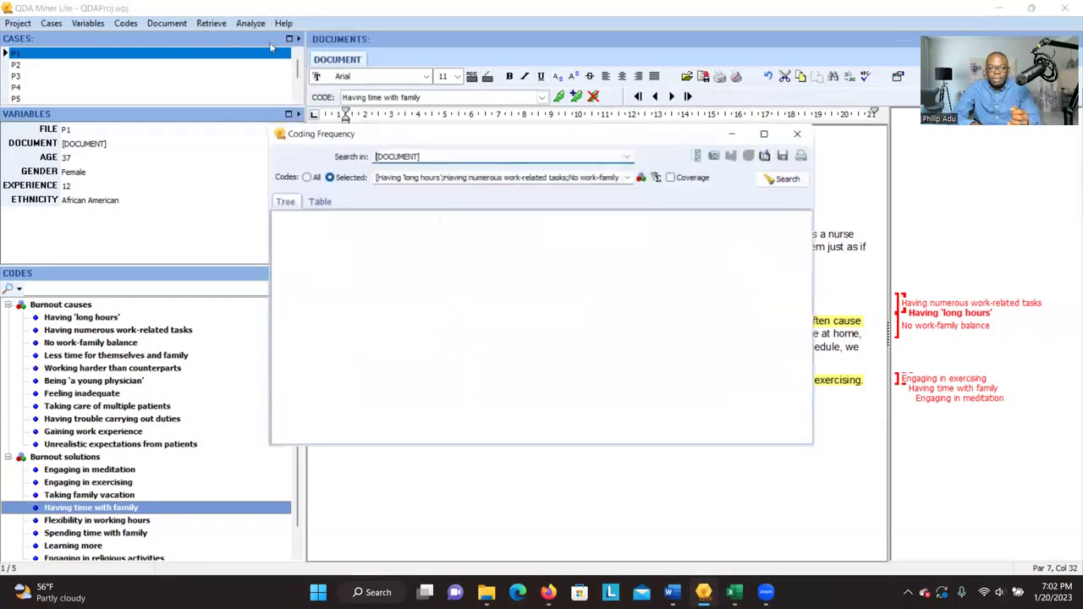
click(452, 157)
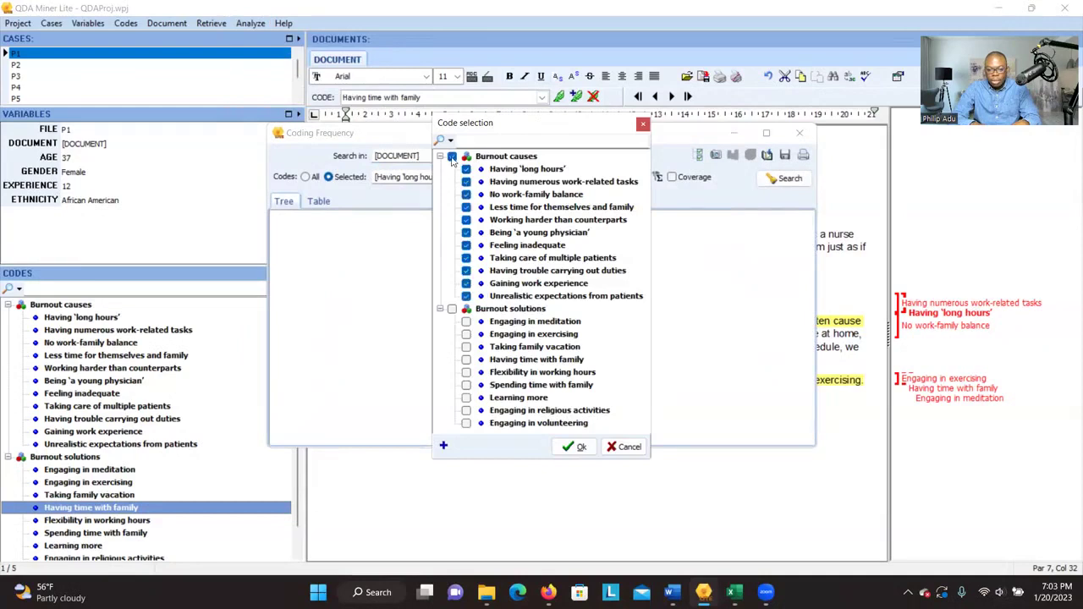
click(452, 310)
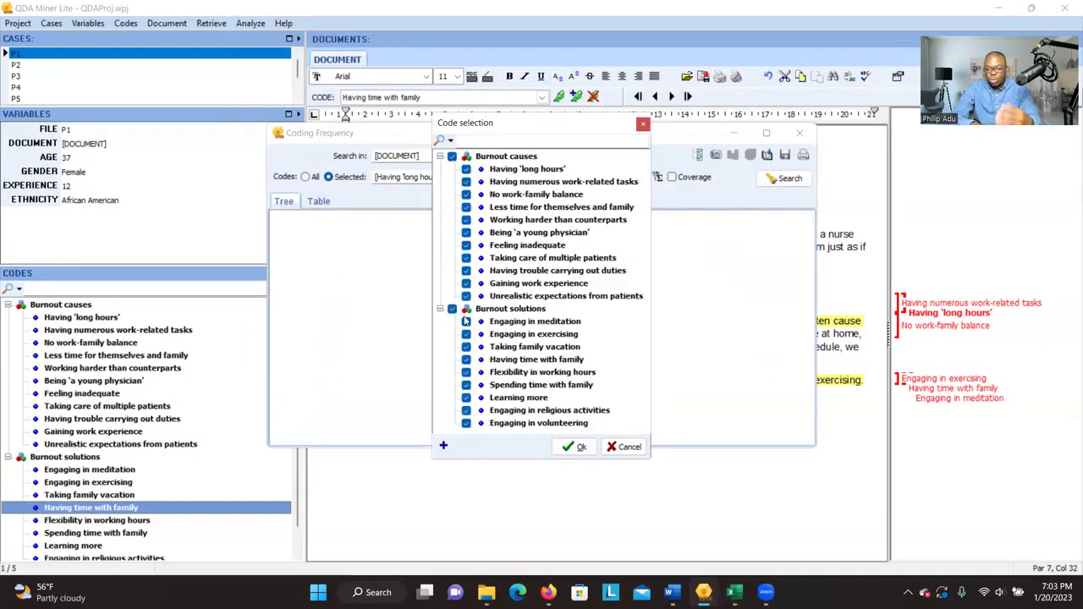
click(578, 447)
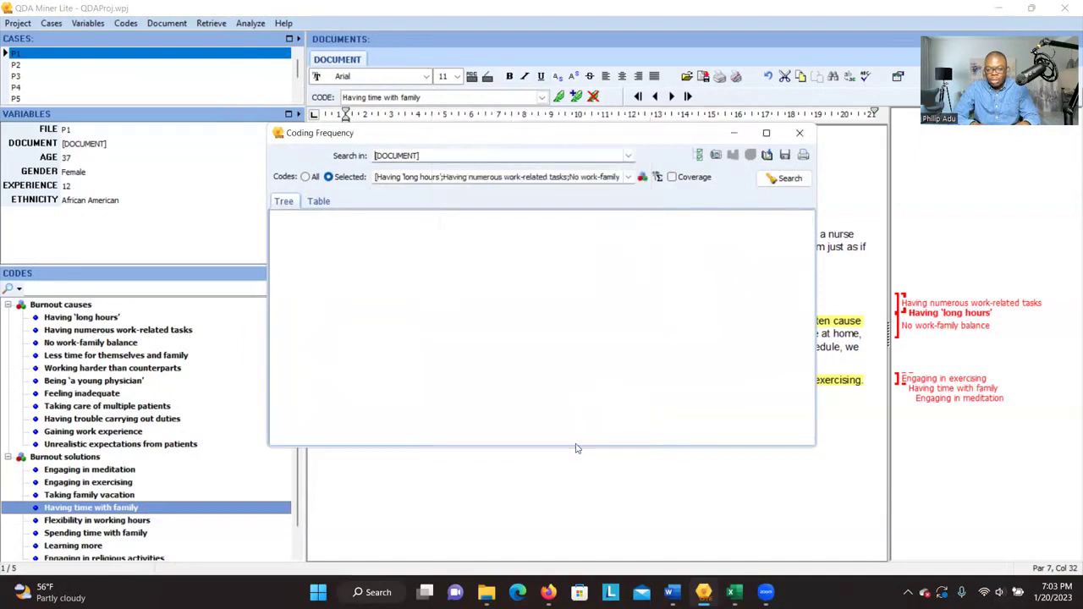
click(787, 179)
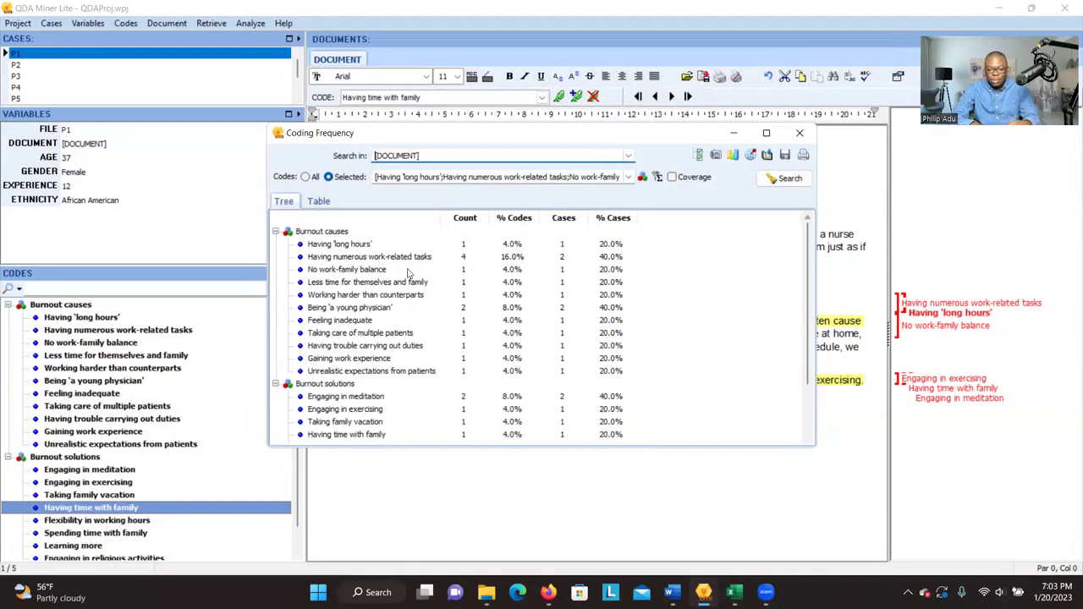
Step: Compare the tree and table layouts of the coding frequency results, ending on the table
click(320, 202)
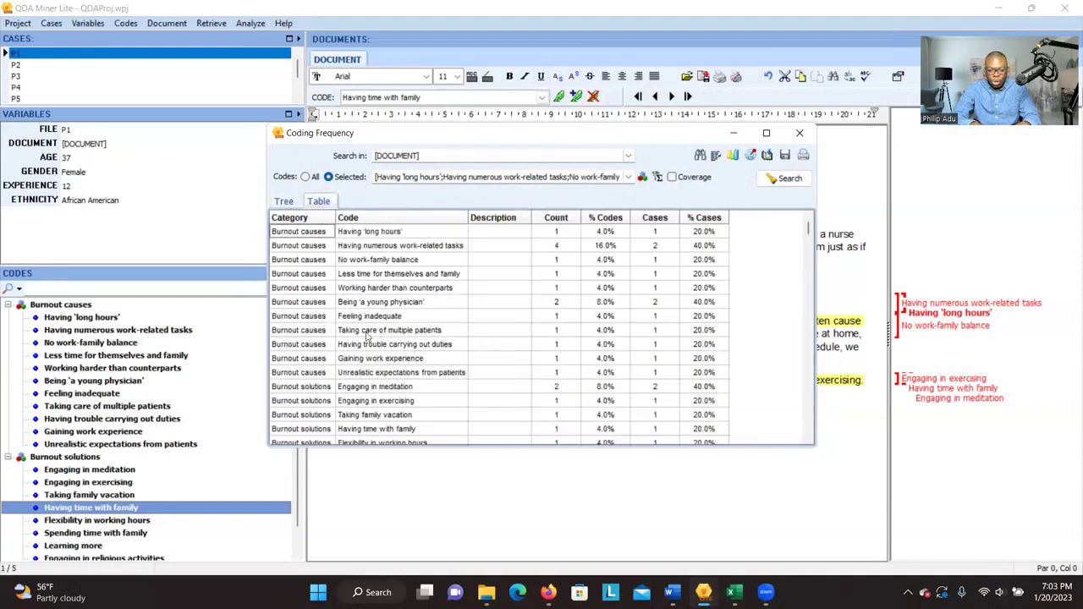
click(284, 202)
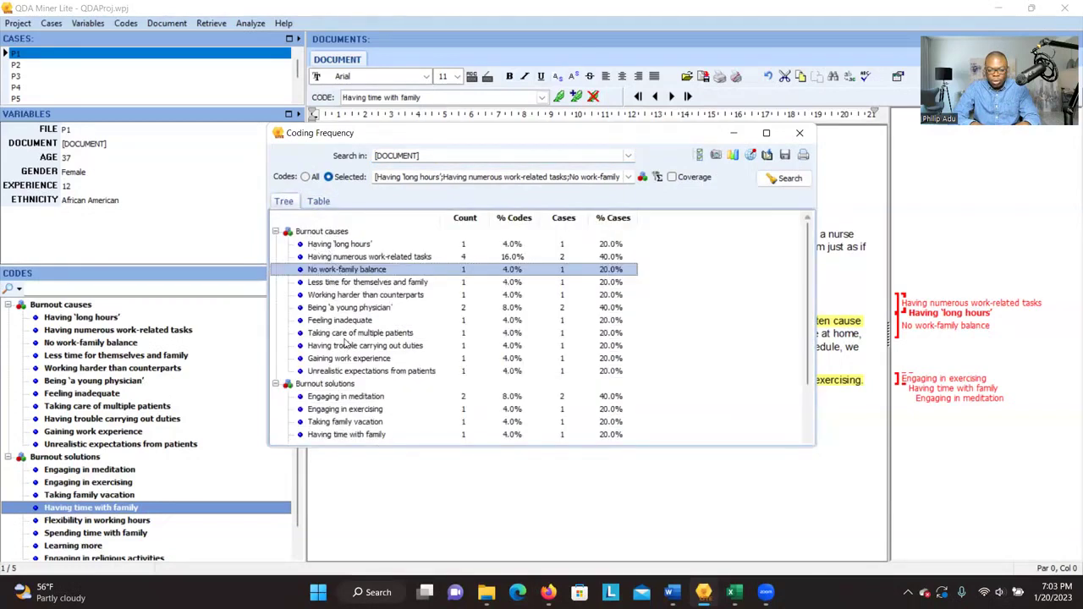
click(319, 201)
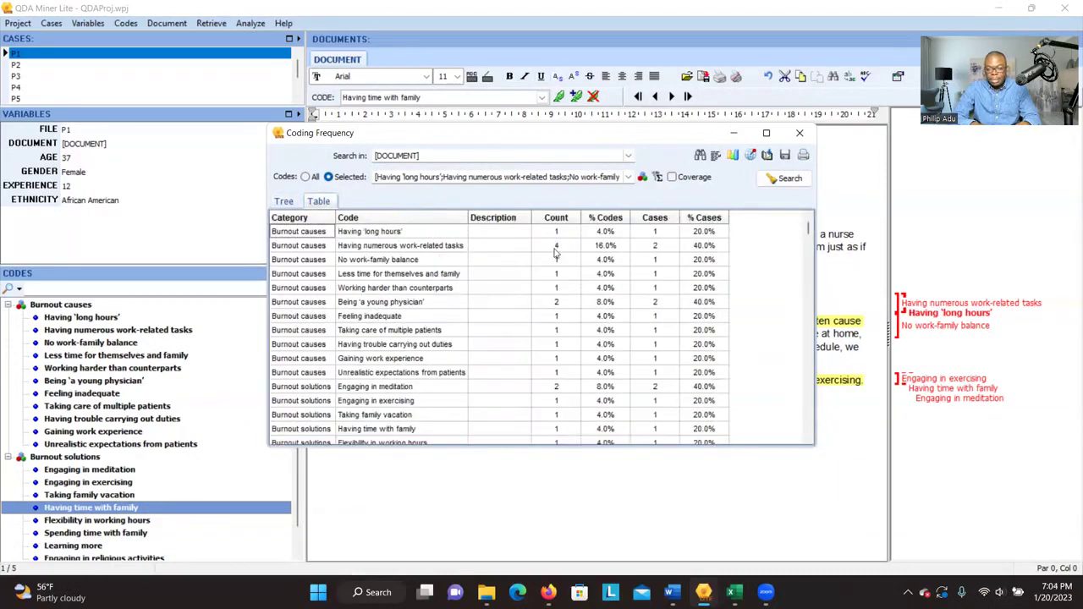
Step: Save the frequency table to the Desktop as an Excel 97-2003 file named "Codes generated" and open the file
click(784, 157)
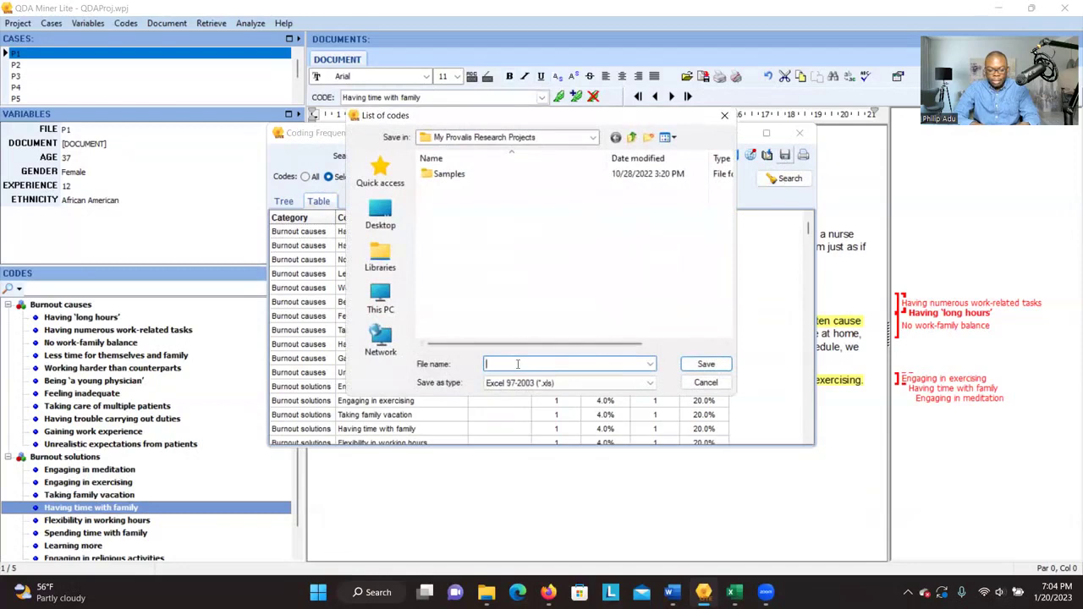
text(Codes generated)
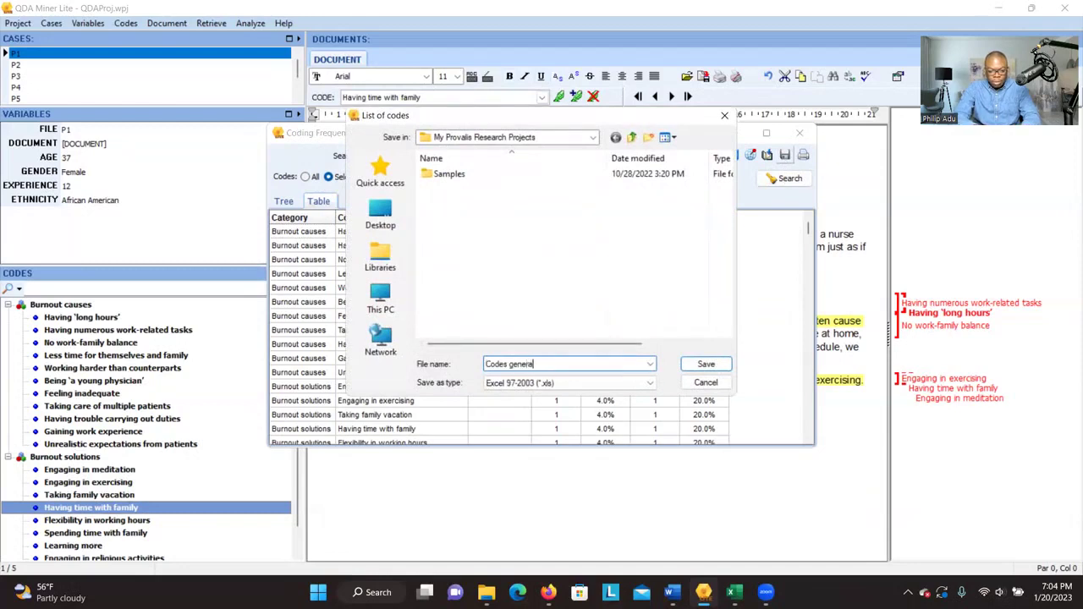
click(381, 216)
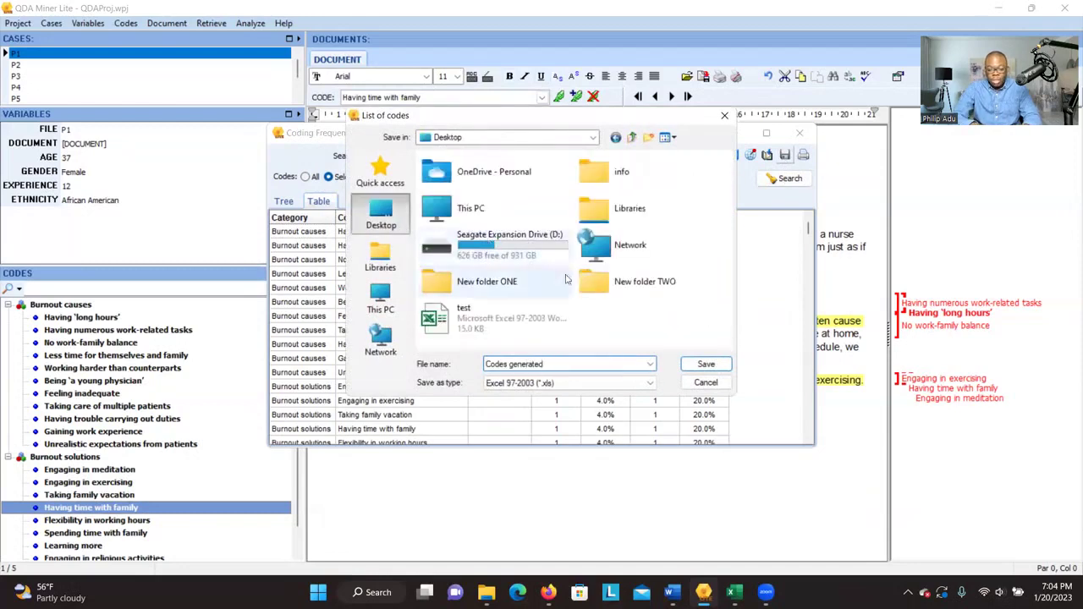
click(706, 364)
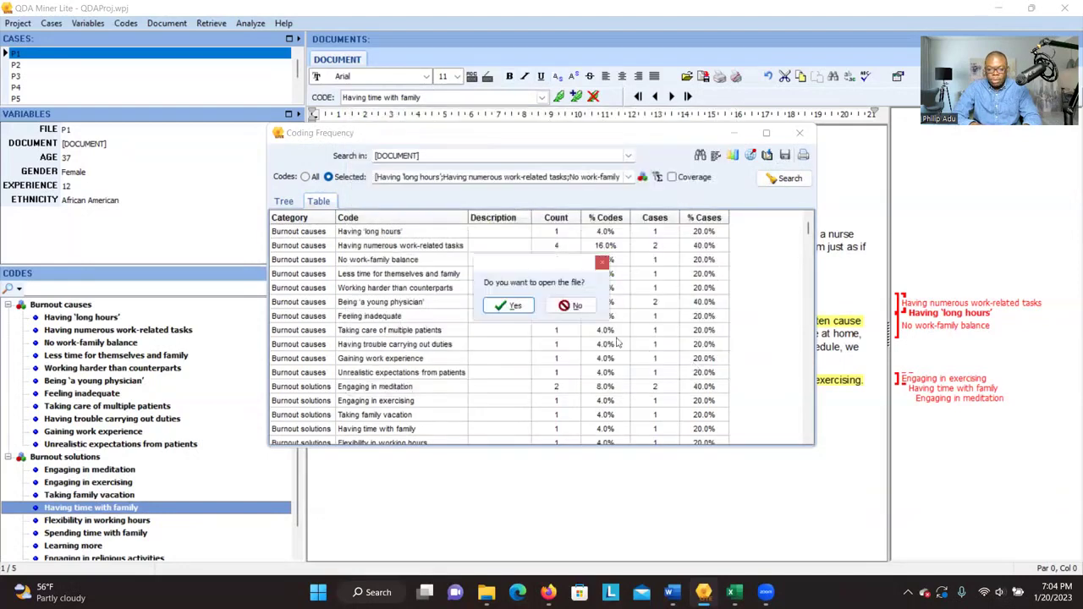
click(517, 306)
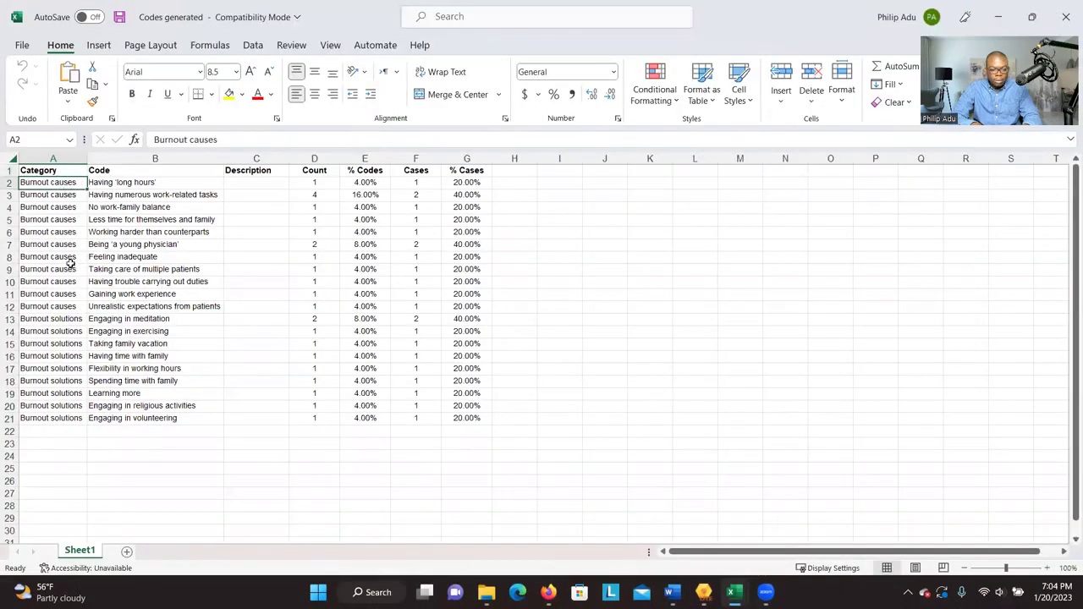
Step: Examine the Category and Code columns of the exported spreadsheet to see which codes belong to each category
click(61, 171)
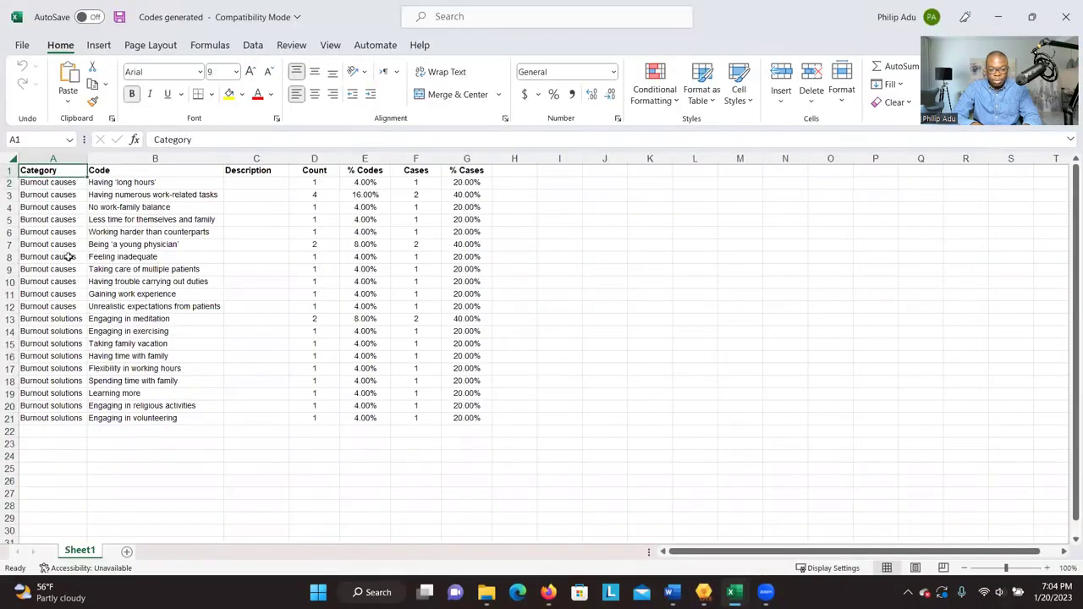
click(71, 194)
click(71, 183)
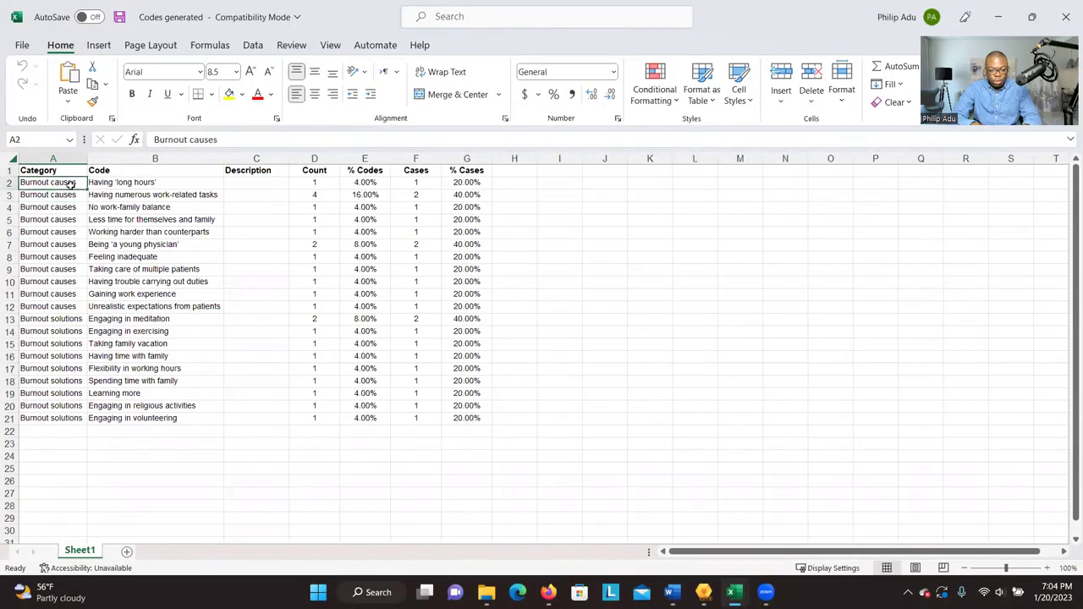
click(71, 221)
click(70, 246)
click(71, 269)
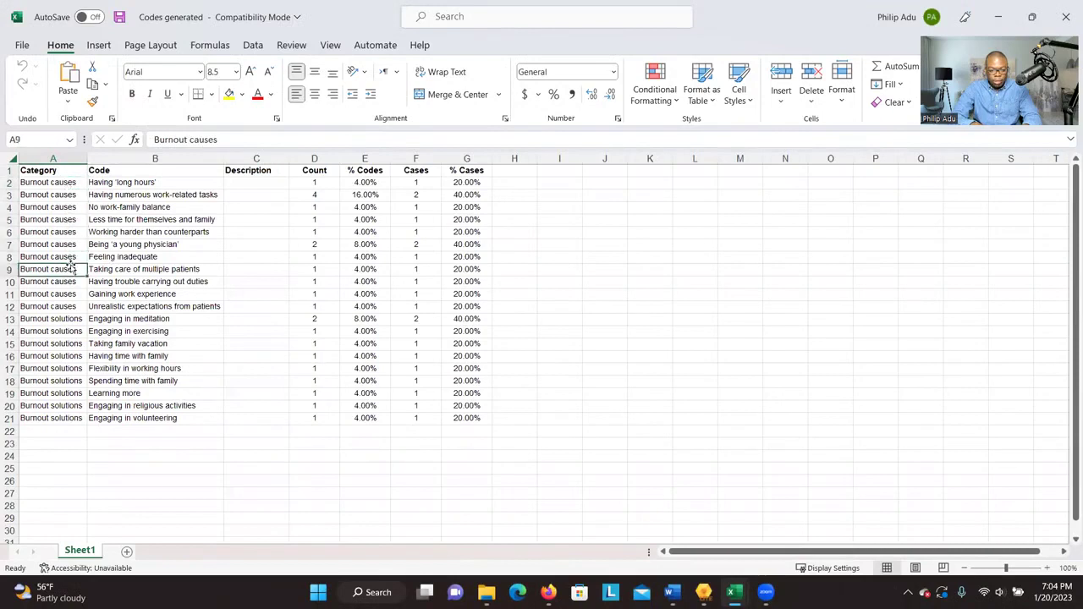
click(75, 282)
click(110, 282)
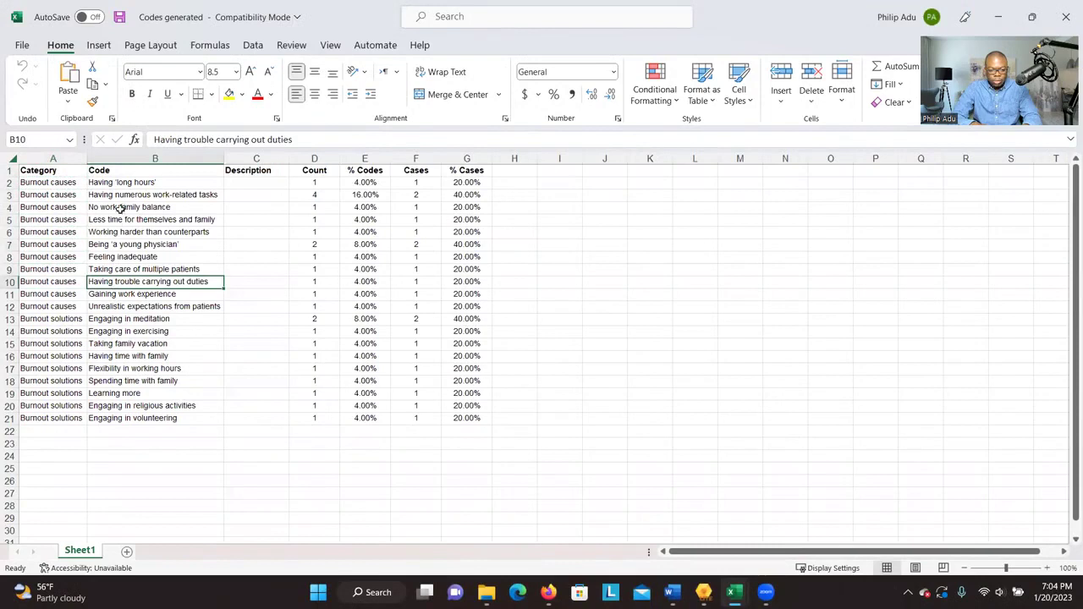
click(121, 198)
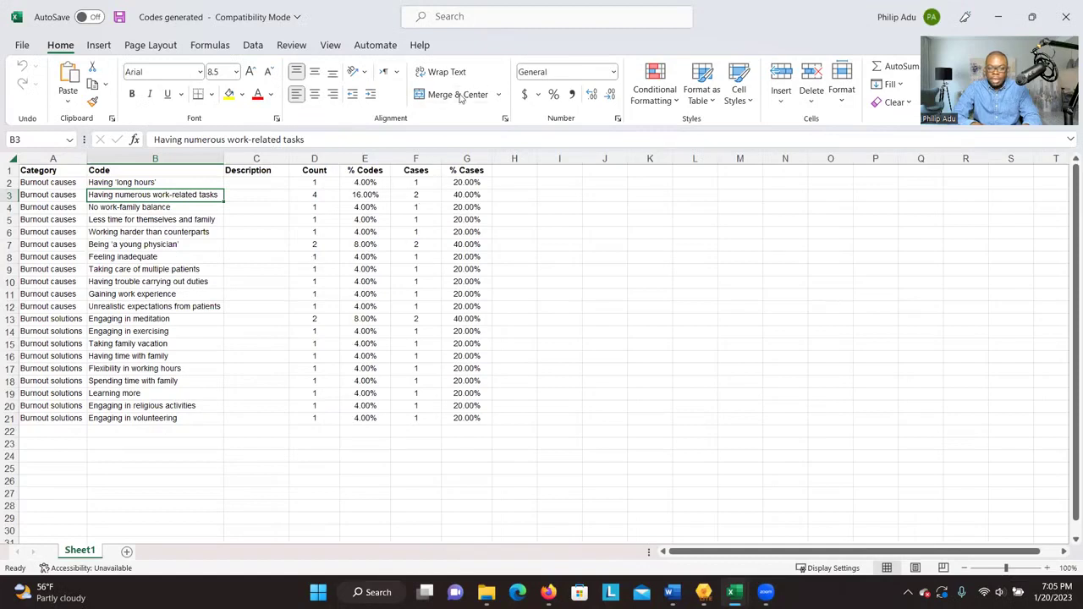
Step: Switch to the blank Word document and set its page orientation to landscape
key(alt+Tab)
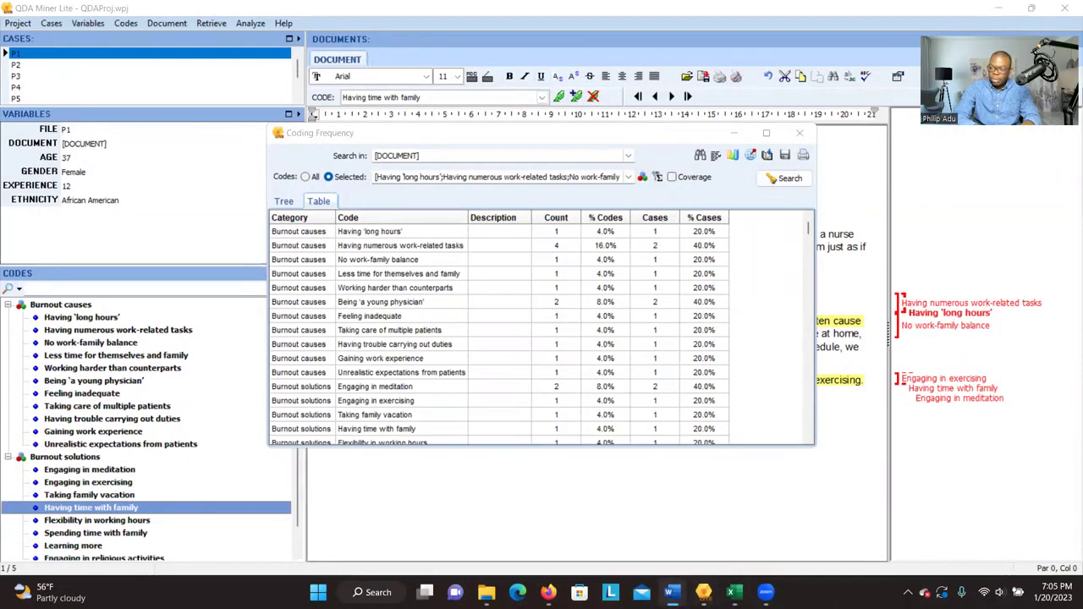
key(alt+Tab)
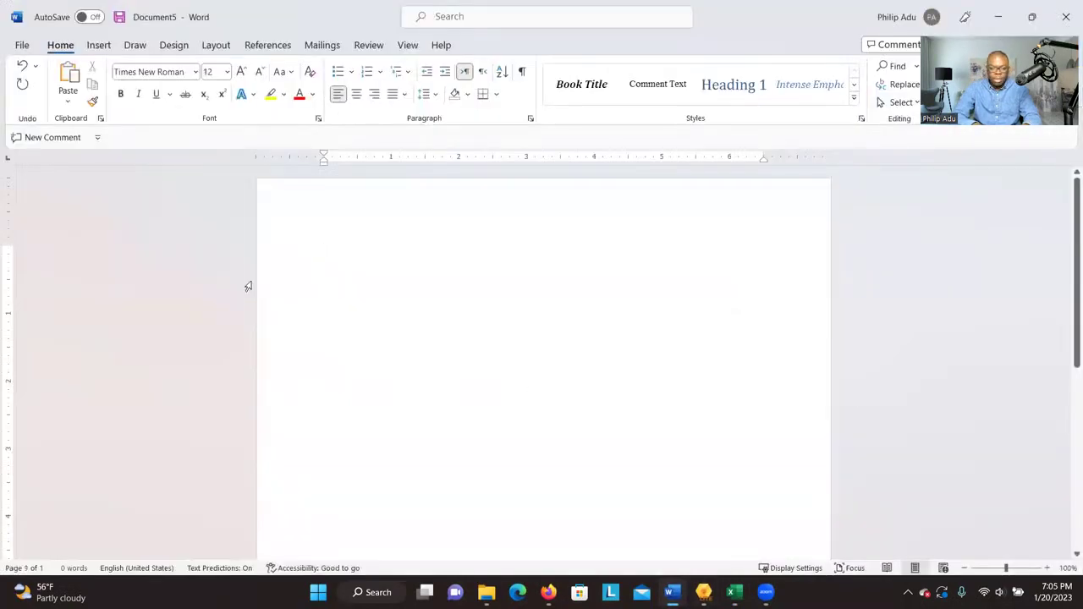
click(175, 47)
click(216, 47)
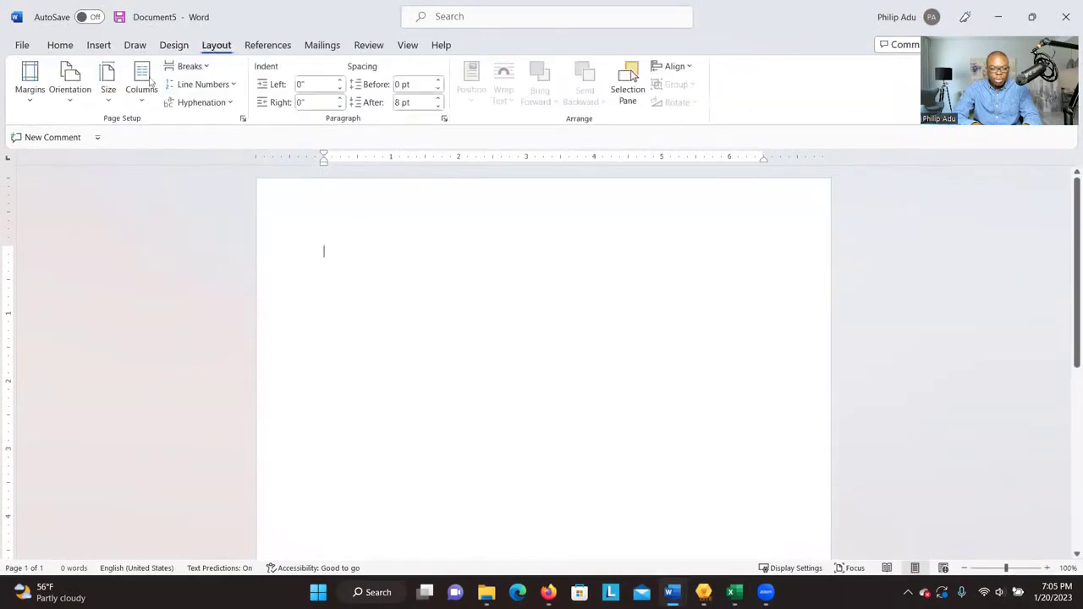
click(81, 108)
click(100, 163)
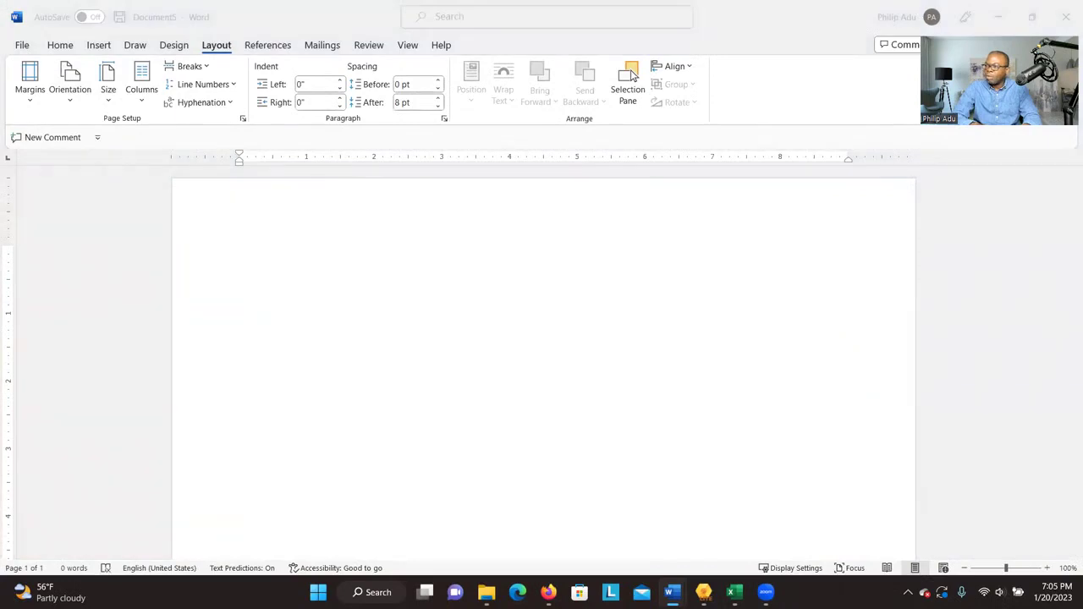
Step: Add the numbered question "What are the causes of burnout among Primary Healthcare Physicians?" followed by "Burnout causes" in blue bold italics
click(471, 302)
text(What are the causes of burnout among Primary Healthcare Physicians? Burnout causes)
key(Escape)
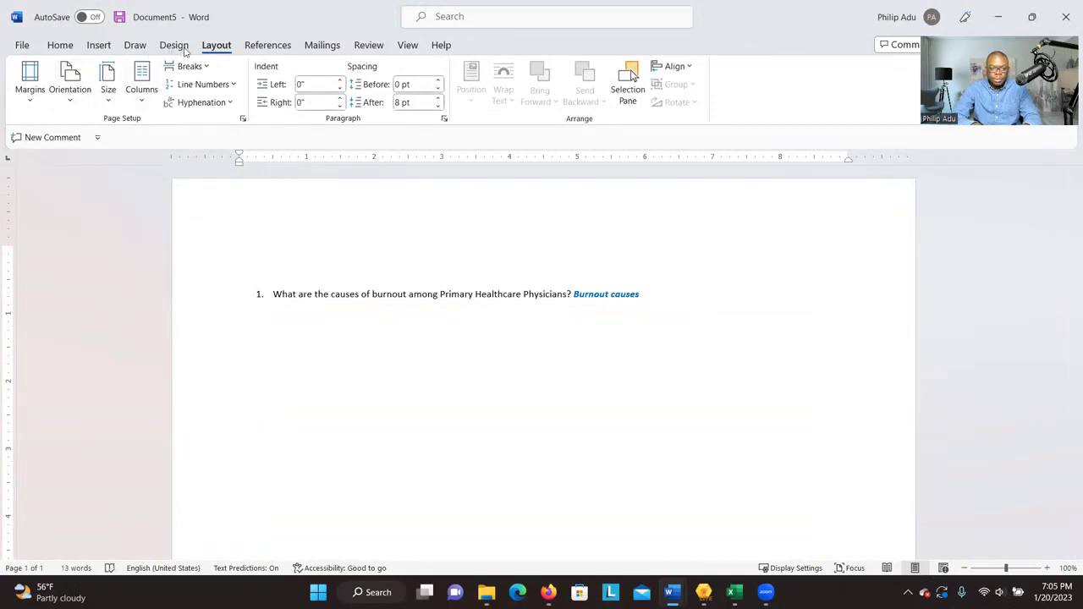
Step: Insert a table with six columns and two rows below the research question
click(99, 49)
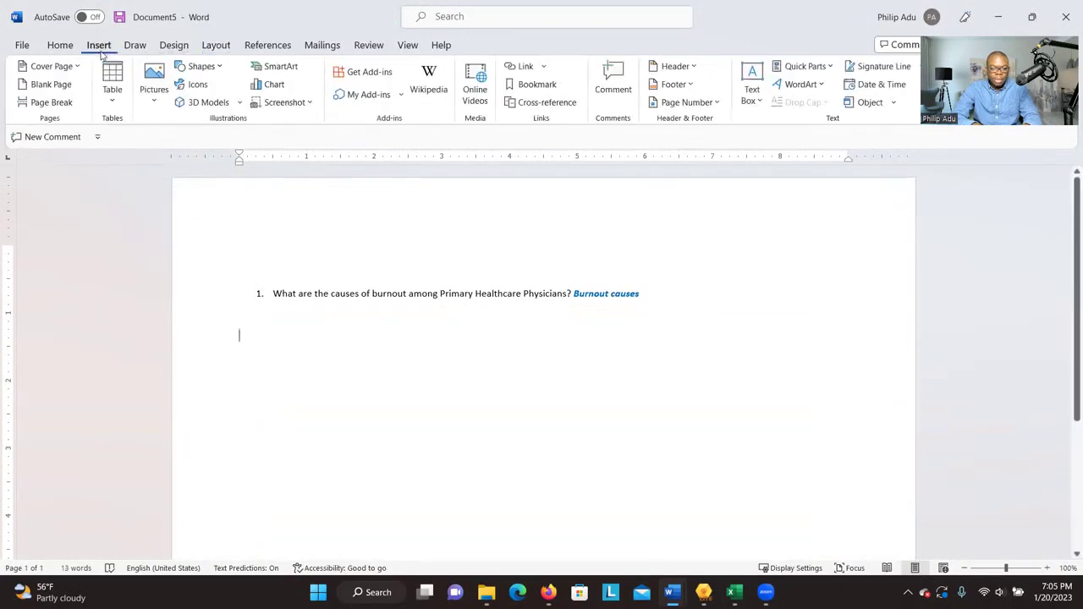
click(113, 98)
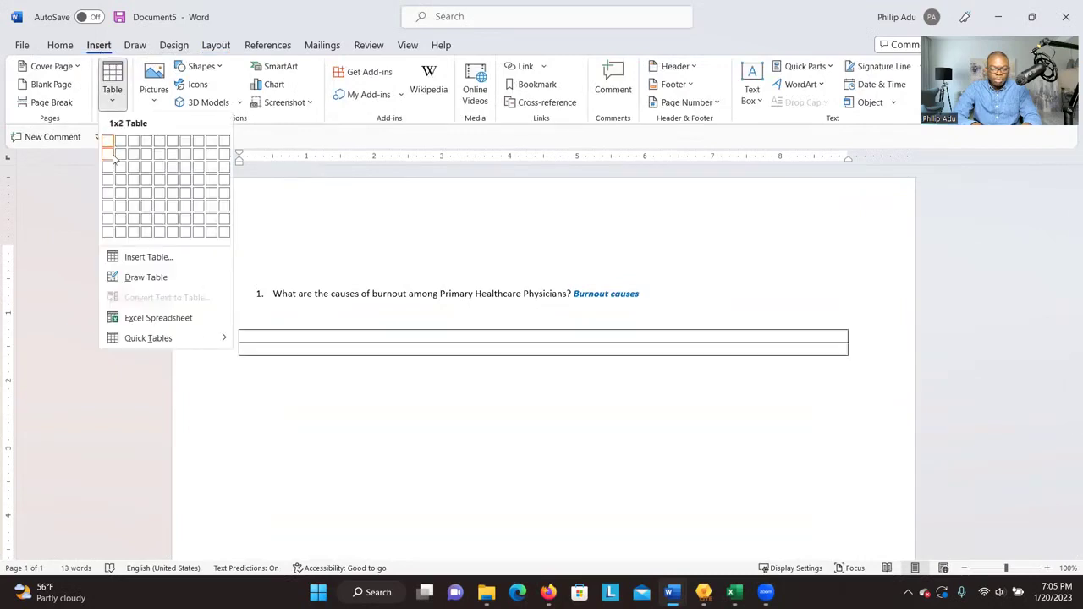
click(169, 156)
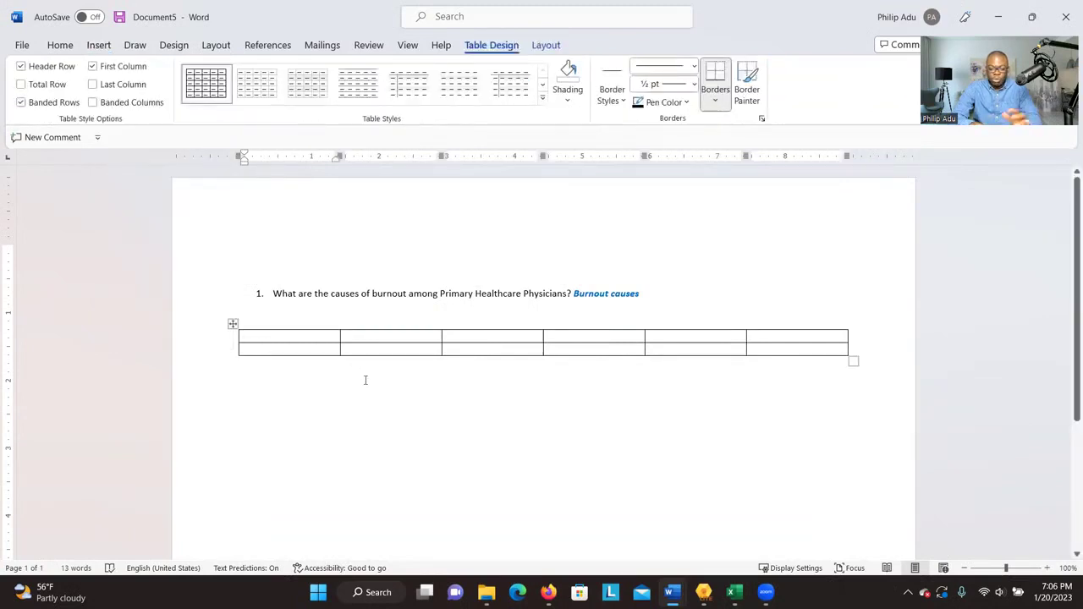
Step: Label the first two header cells of the table "Cluster 1" and "Cluster 2"
click(296, 342)
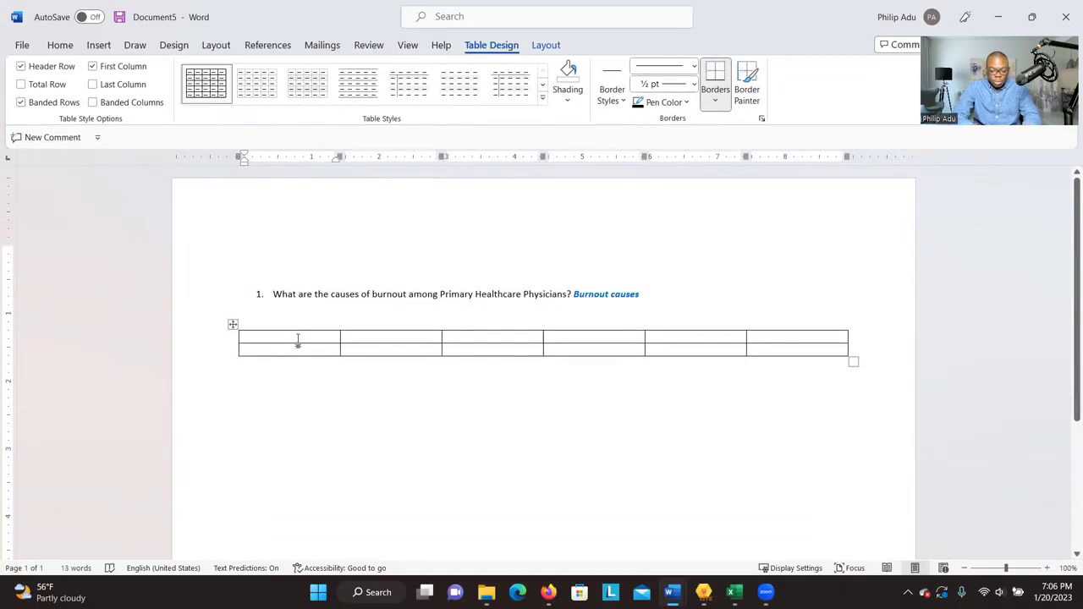
text(Clust)
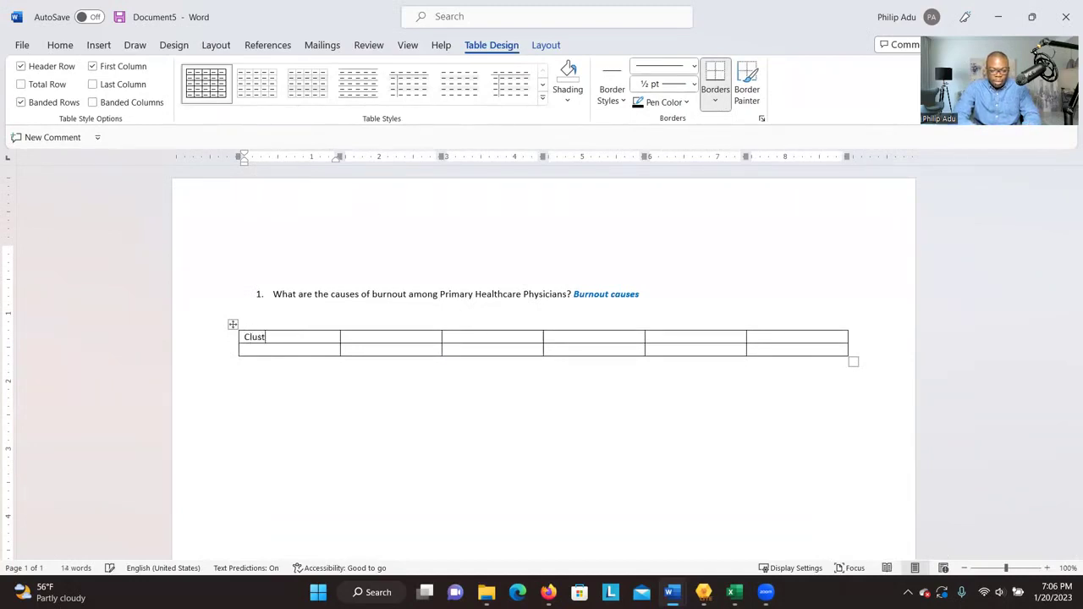
text(er 1)
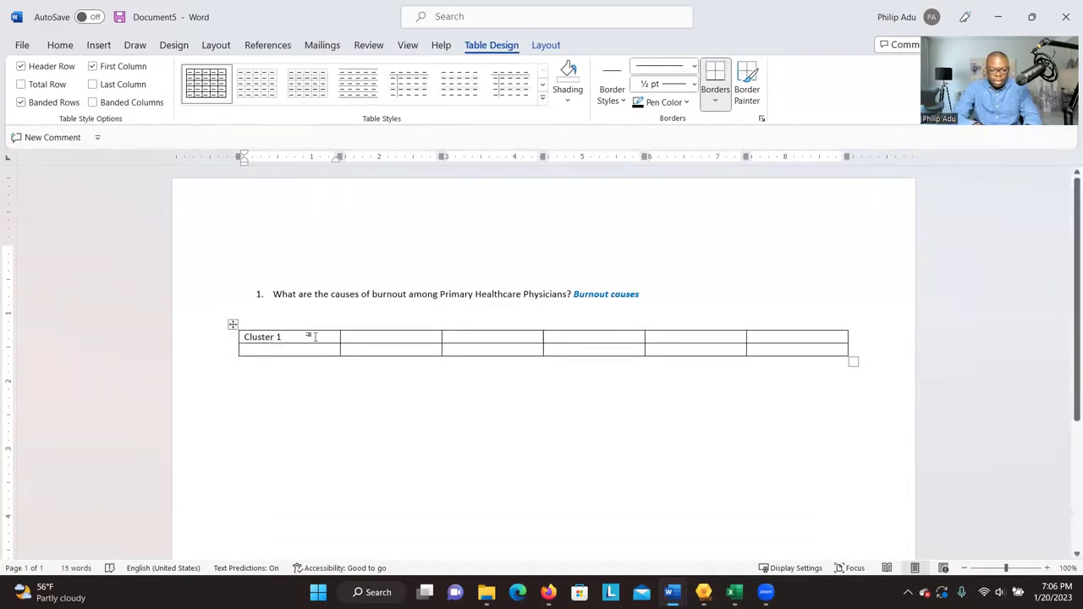
drag(285, 339, 245, 339)
key(ctrl+c)
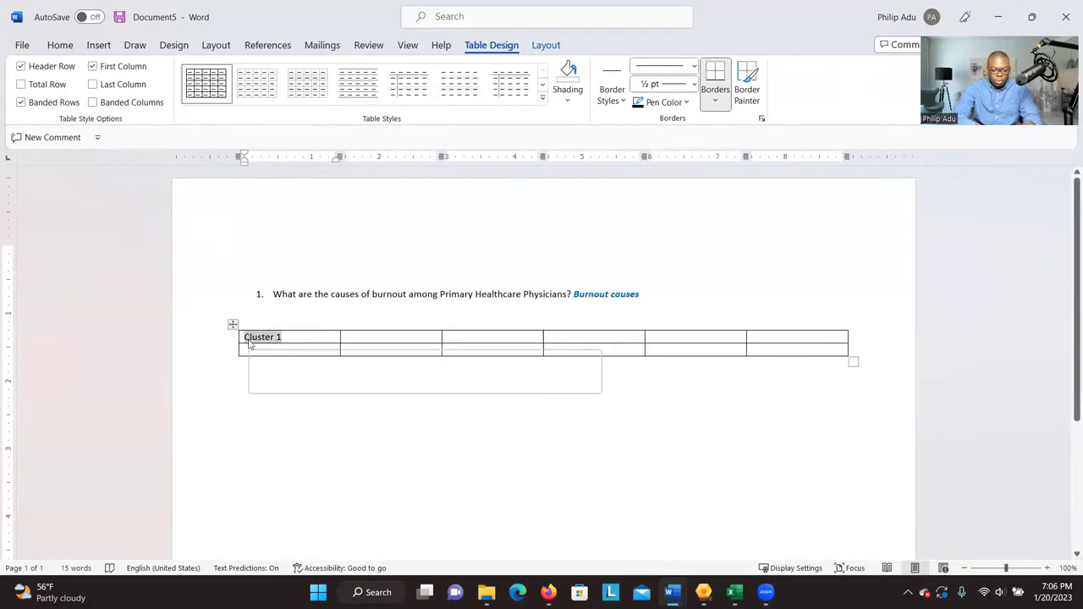
click(377, 336)
key(ctrl+v)
key(BackSpace)
text(2)
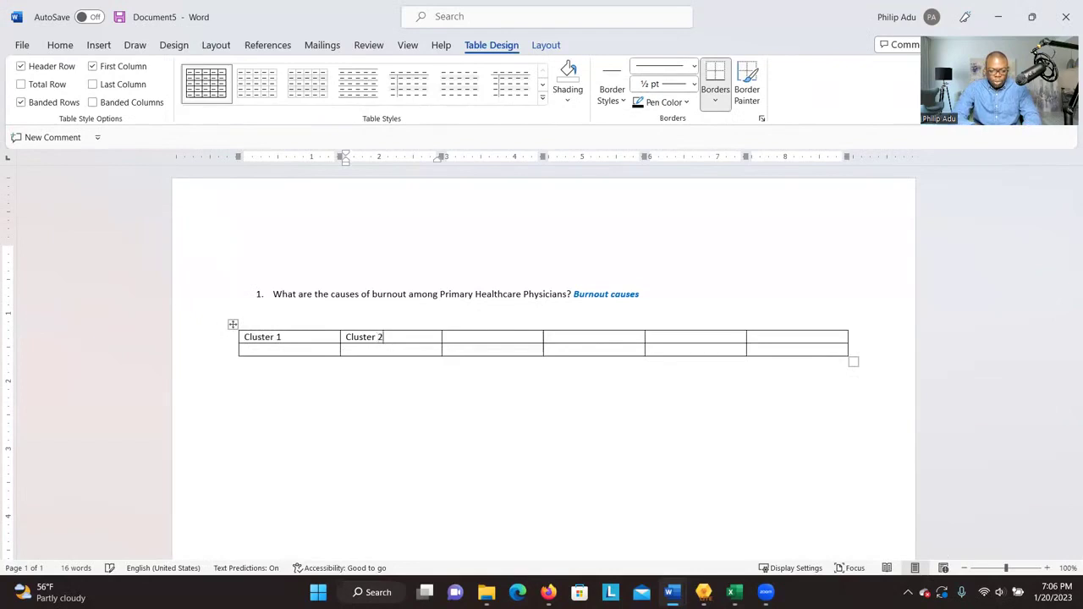
Step: Label the third, fourth and fifth header cells "Cluster 3", "Cluster 4" and "Cluster 5"
click(477, 322)
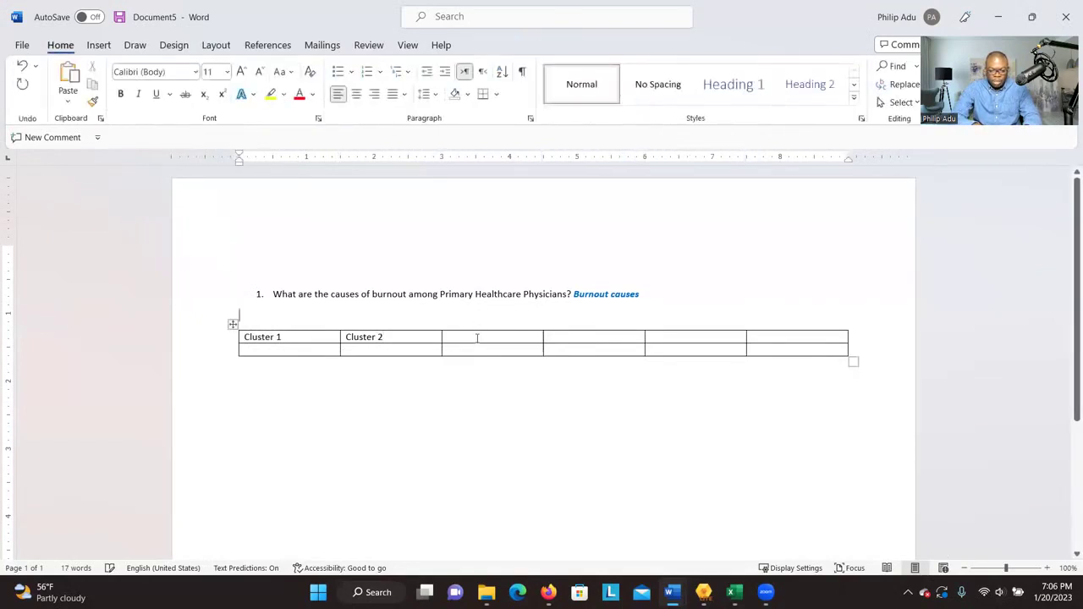
click(477, 337)
key(ctrl+v)
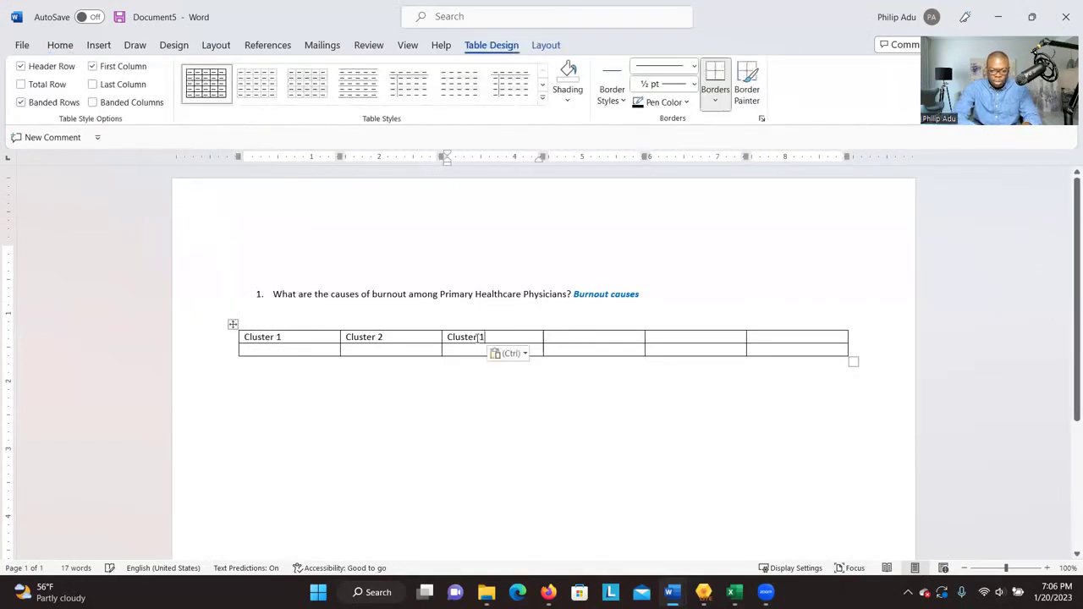
key(BackSpace)
text(3)
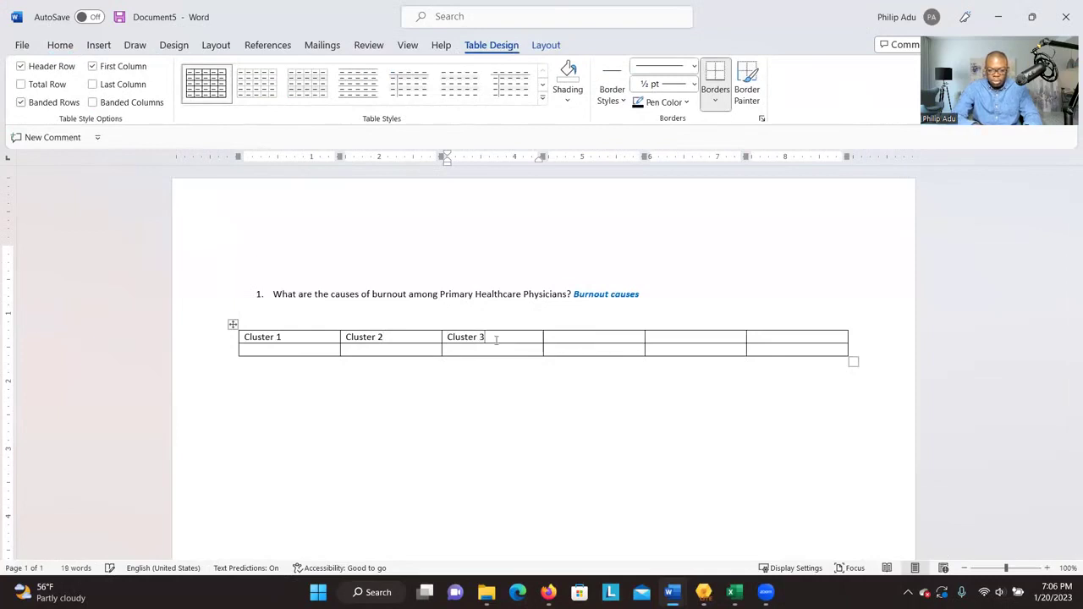
click(564, 339)
text(Cluster 4)
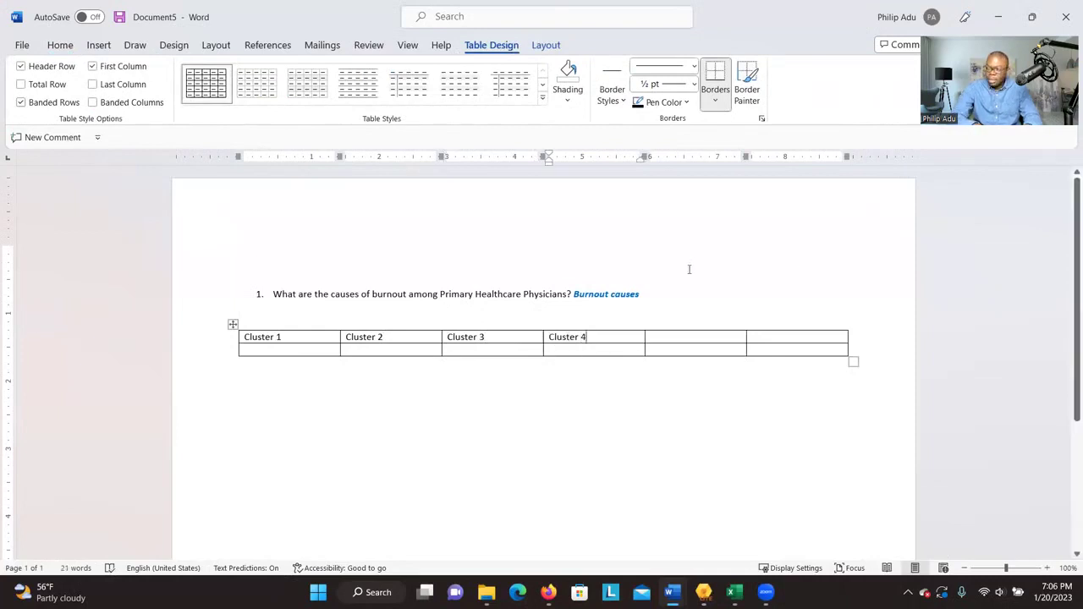
click(674, 334)
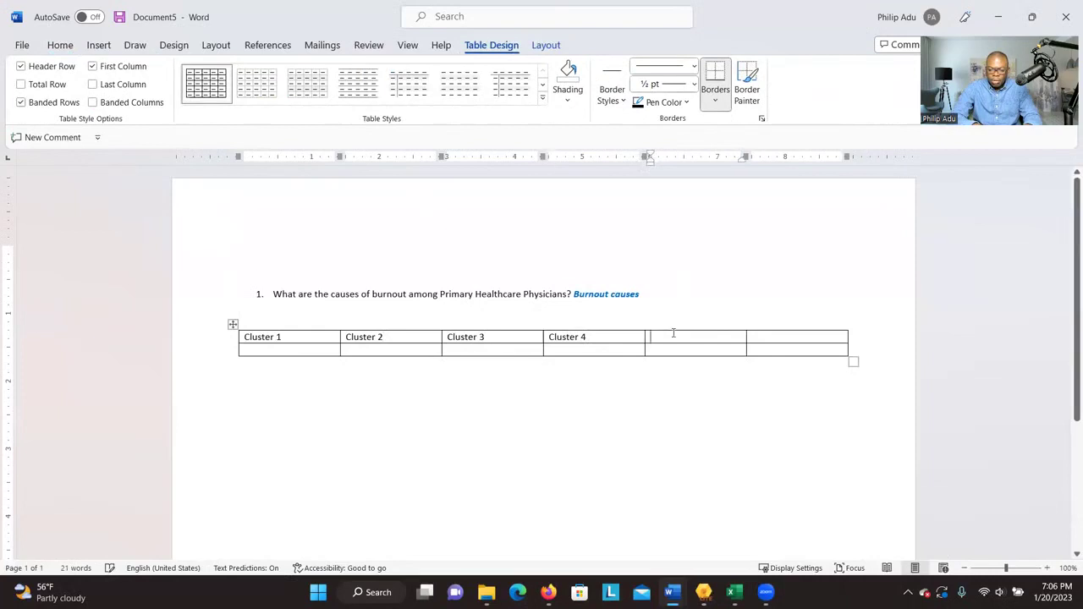
text(Cluster )
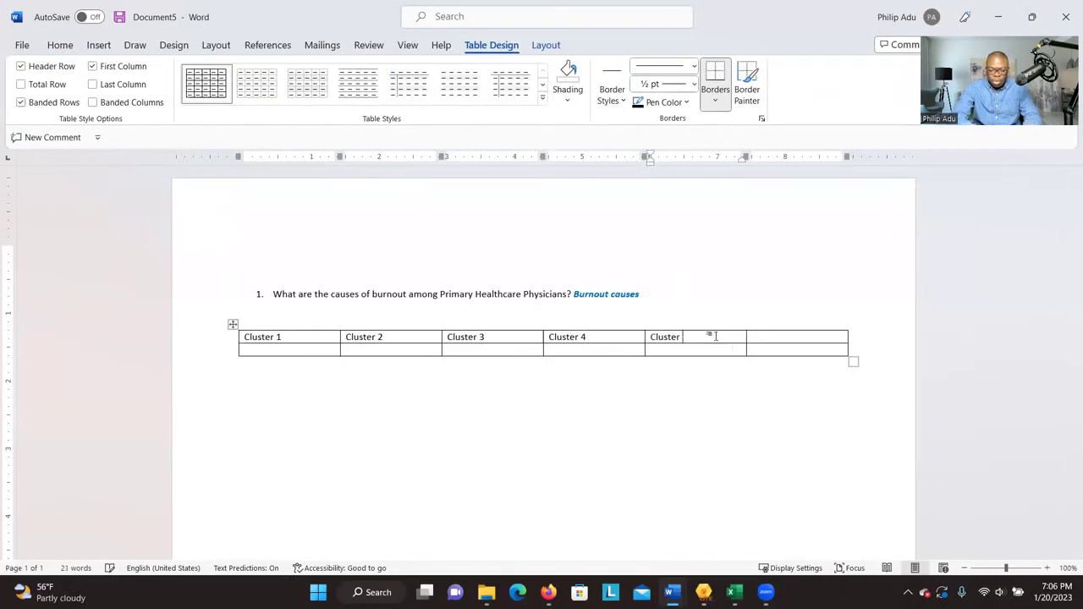
text(5)
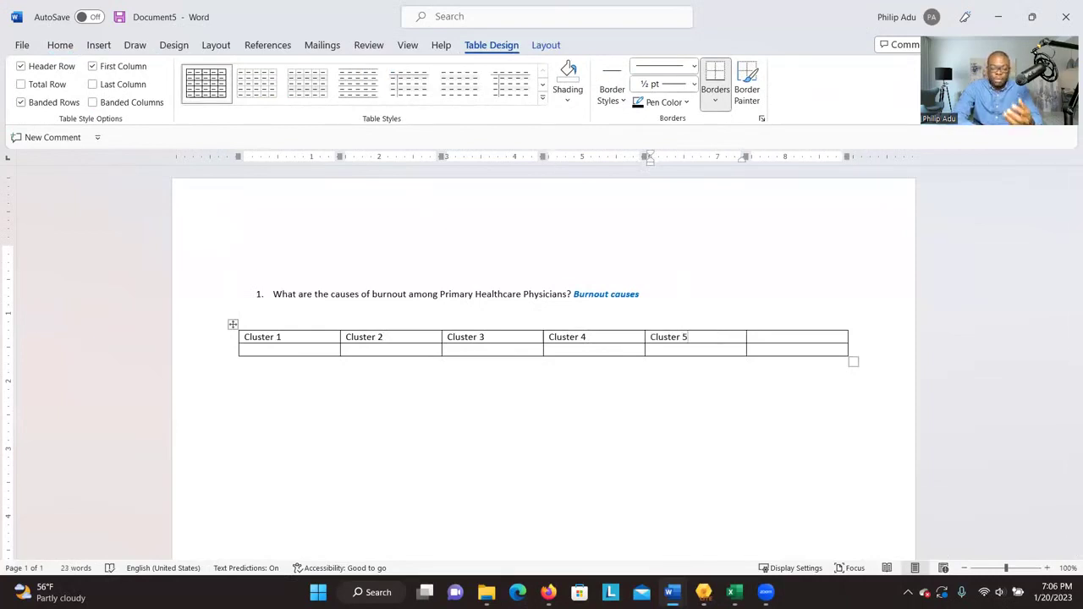
Step: Make the table's second row taller by adding nine blank lines in the cell under Cluster 1
key(Tab)
key(Tab)
key(Return)
key(Return)
key(Return)
key(Return)
key(Return)
key(Return)
key(Return)
key(Return)
key(Return)
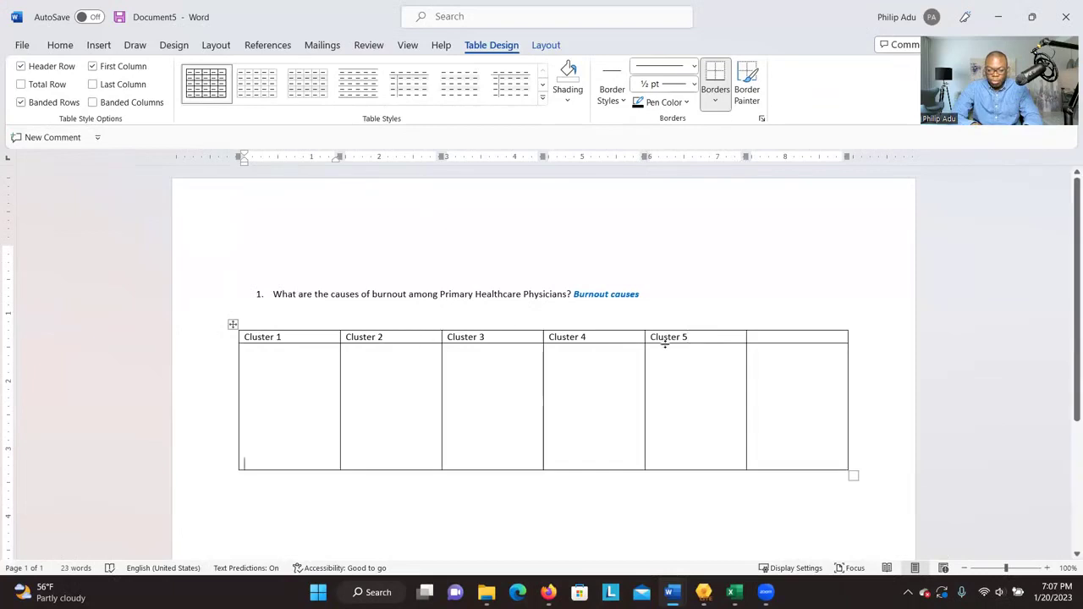
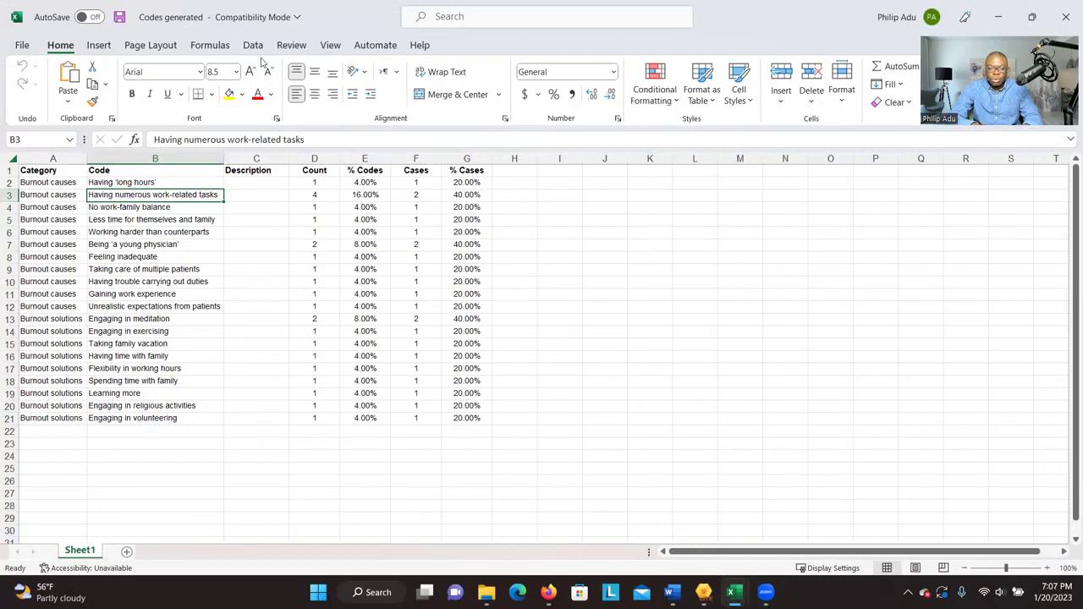
Step: Copy the code "Having 'long hours'" from the Codes generated workbook into the Word table cell under Cluster 1
click(163, 182)
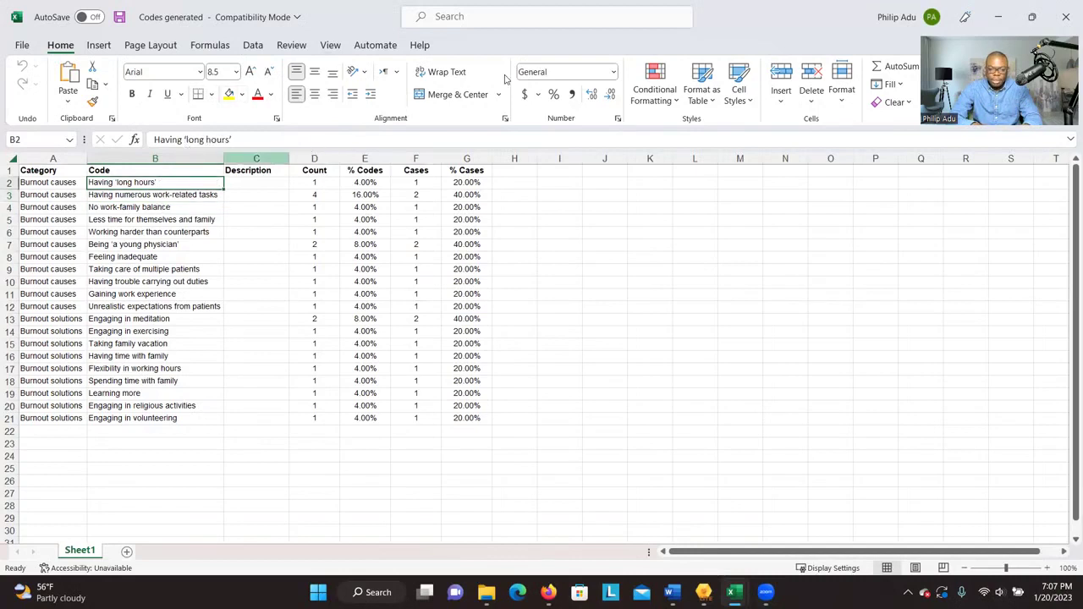
key(alt+Tab)
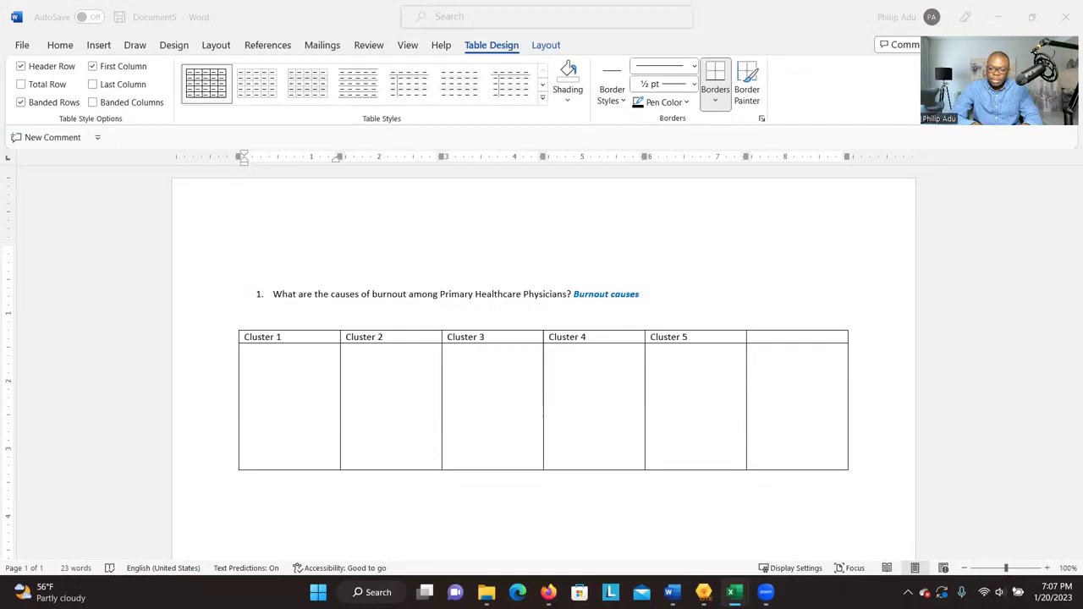
key(alt+Tab)
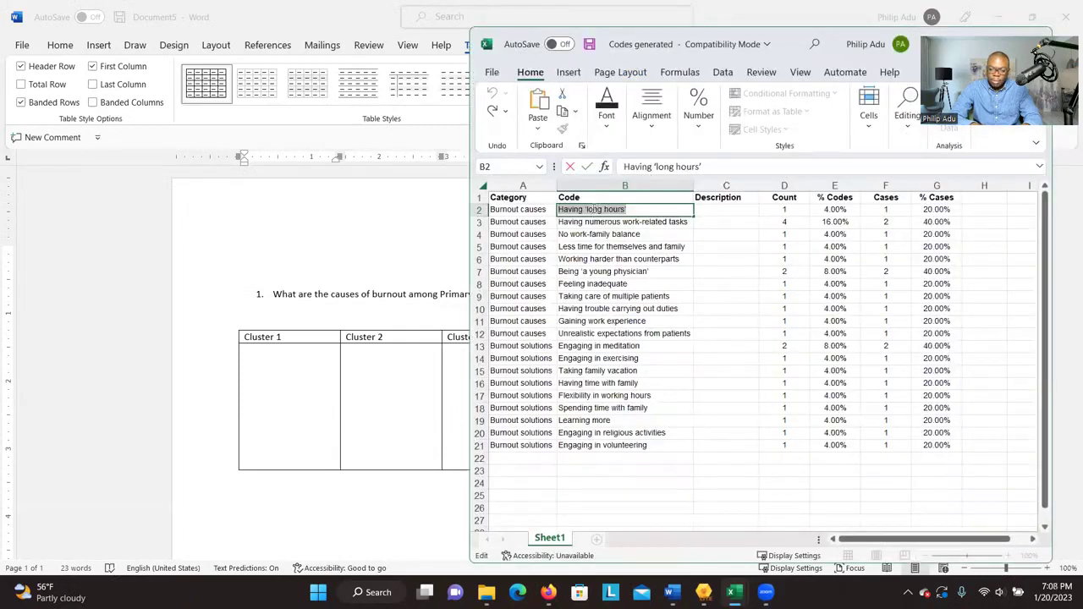
right_click(596, 207)
click(618, 235)
click(264, 381)
key(ctrl+v)
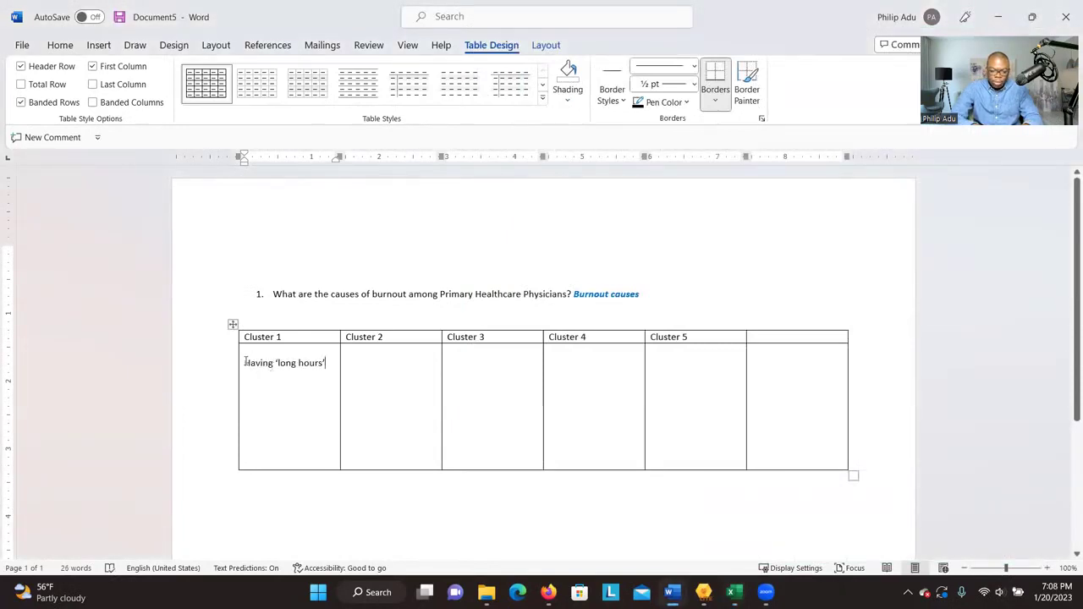
Step: Remove the blank line above "Having 'long hours'" and format the code as a bullet with a decreased indent
click(245, 362)
key(BackSpace)
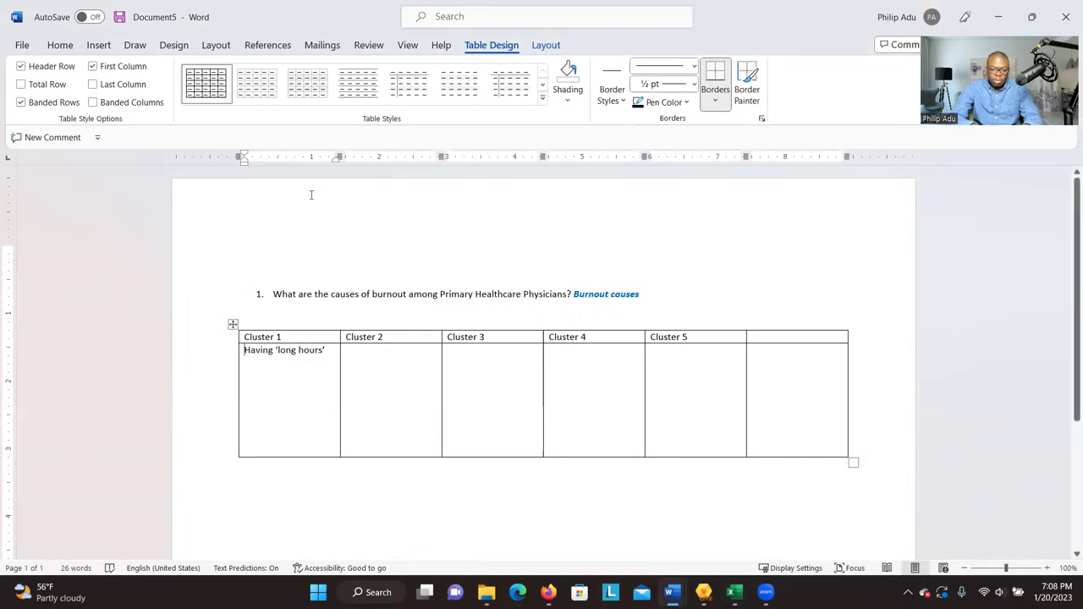
click(60, 47)
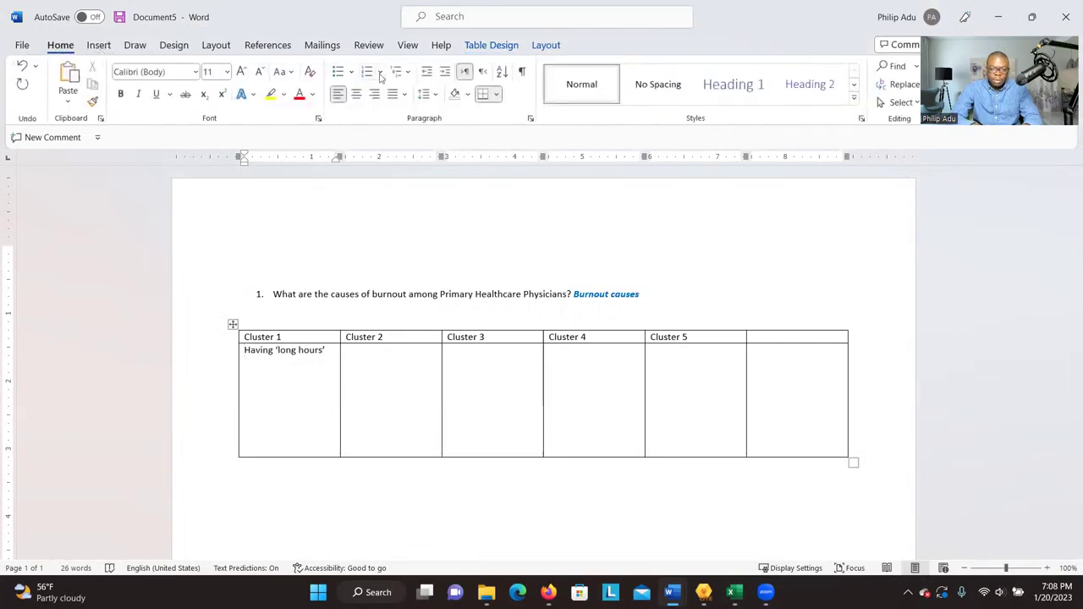
click(337, 72)
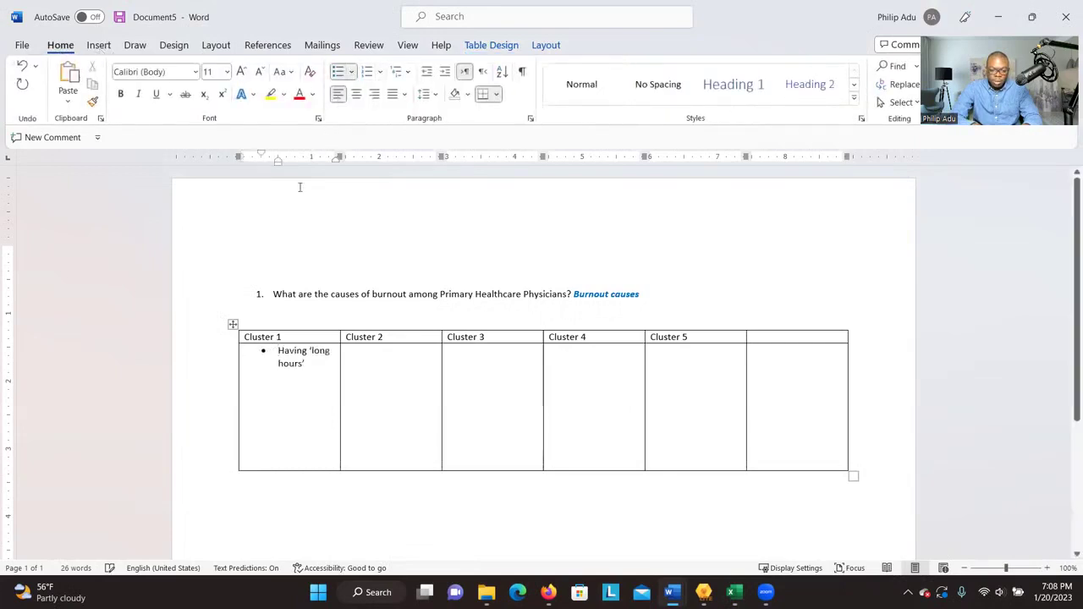
click(426, 71)
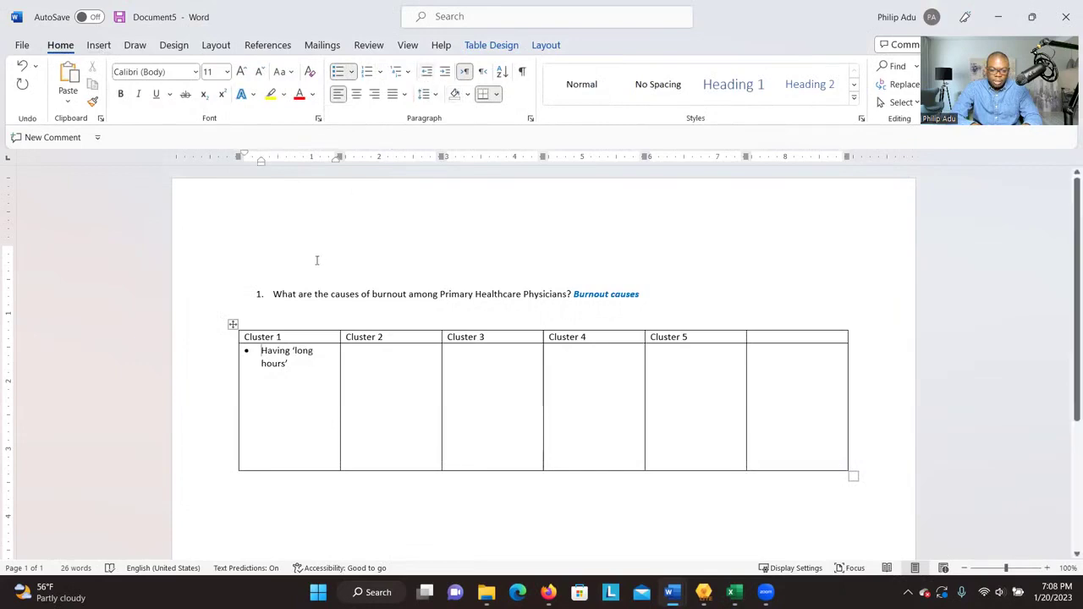
key(Return)
key(Return)
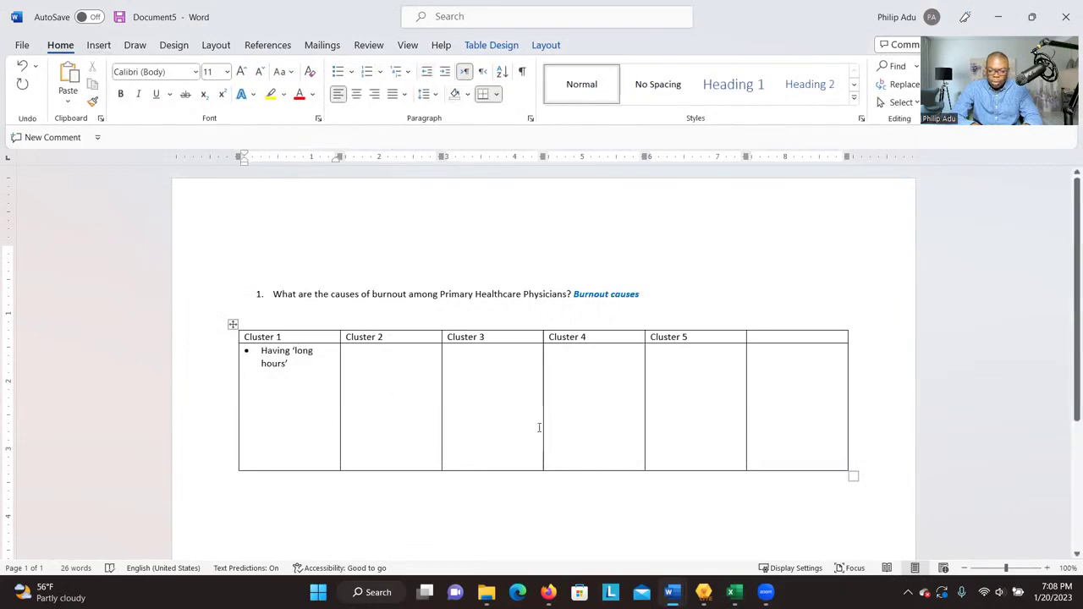
Step: Copy the code "Having numerous work-related tasks" from the Codes generated workbook into Word as the second bullet under Cluster 1
click(734, 591)
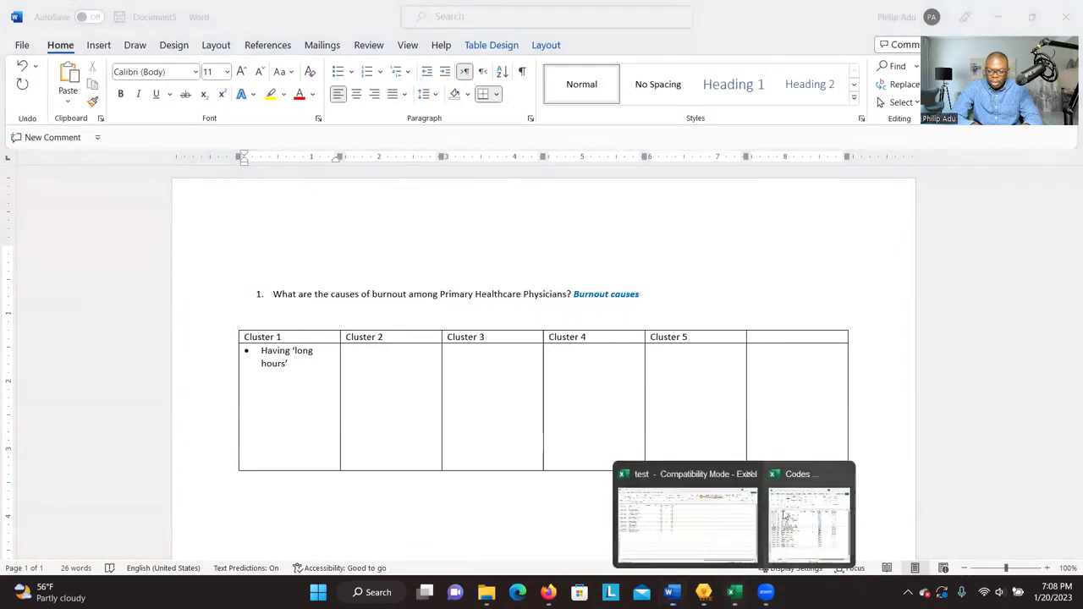
click(796, 508)
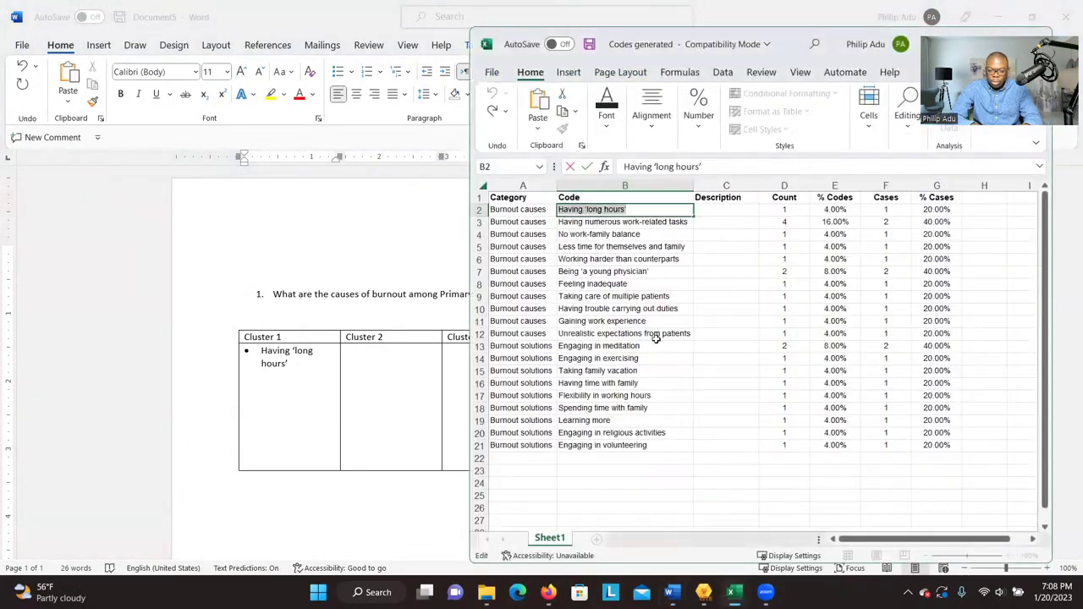
key(Escape)
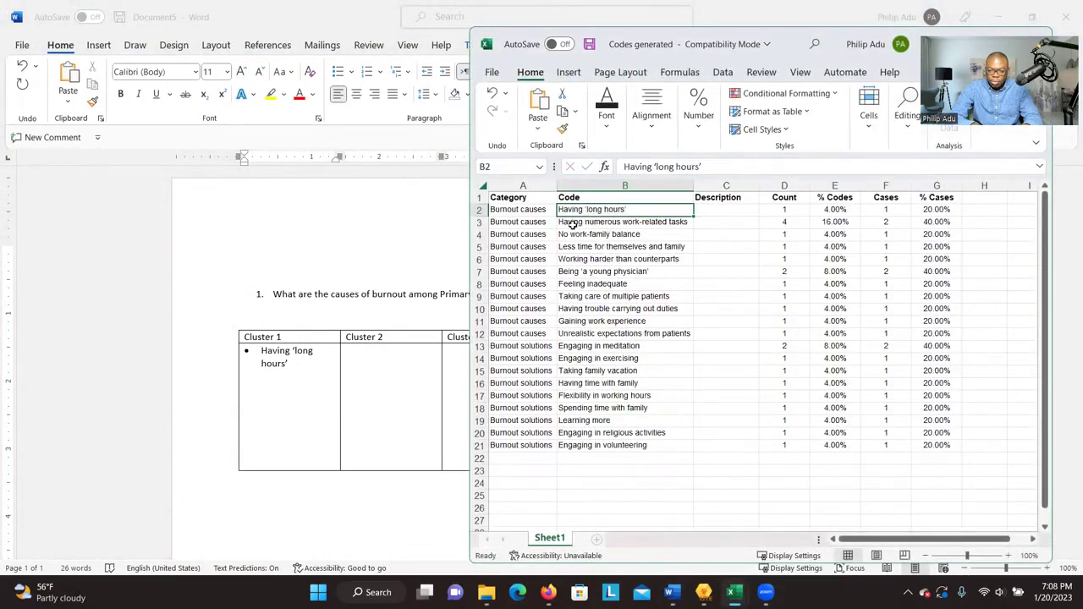
double_click(573, 223)
drag(692, 221, 557, 221)
right_click(580, 224)
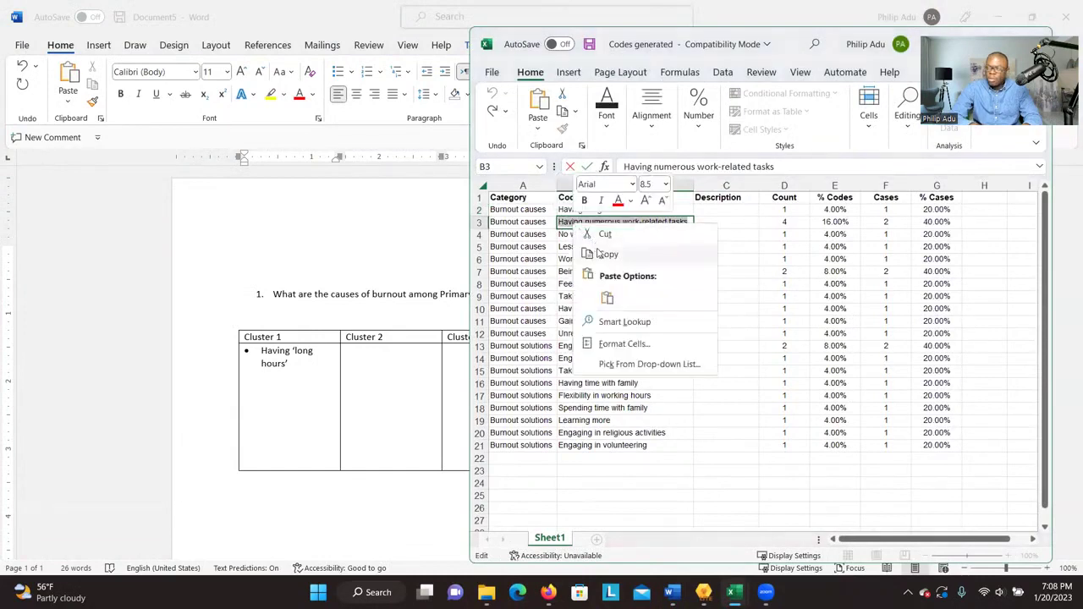
click(607, 254)
click(310, 369)
key(Return)
key(ctrl+v)
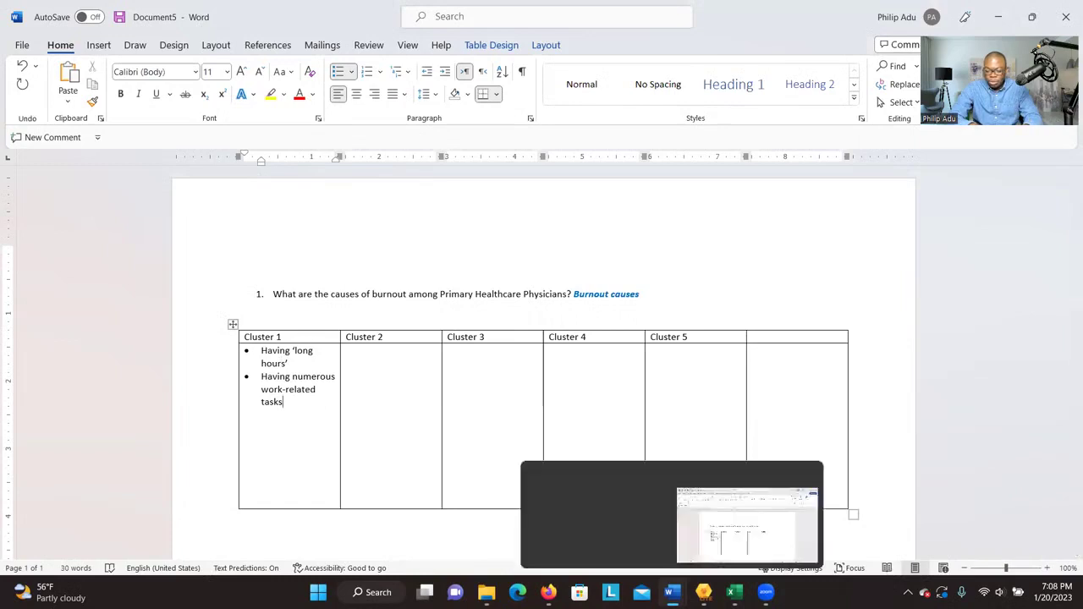
click(671, 592)
click(634, 537)
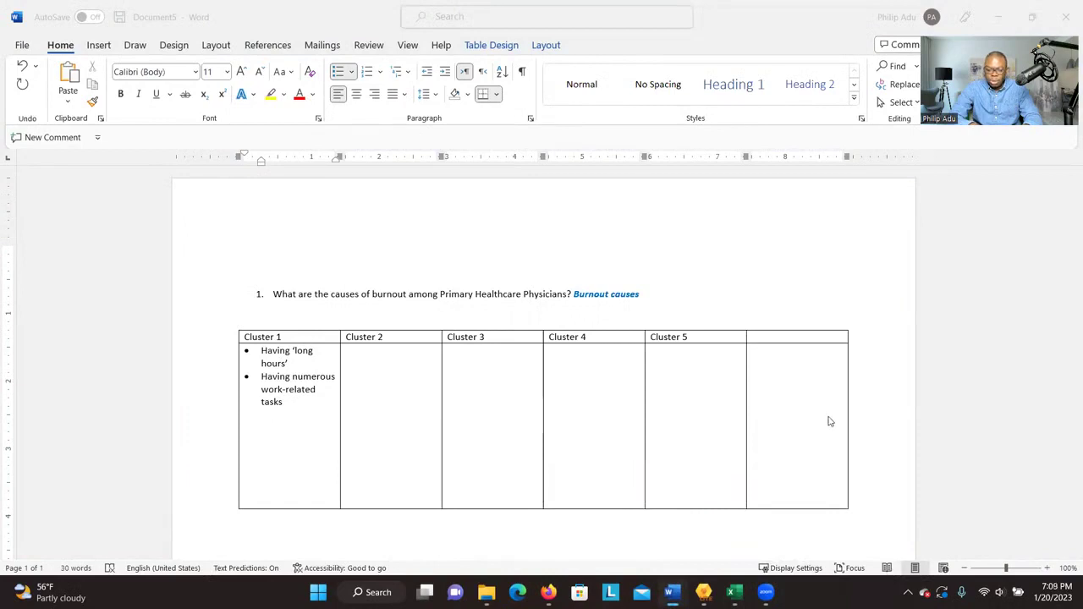
click(300, 415)
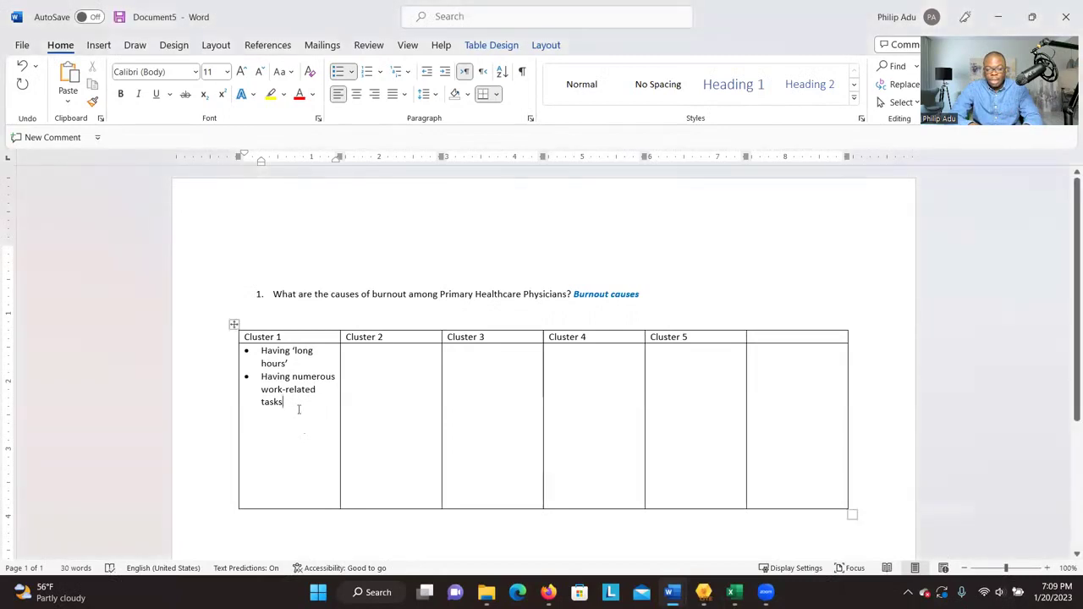
drag(286, 404, 257, 378)
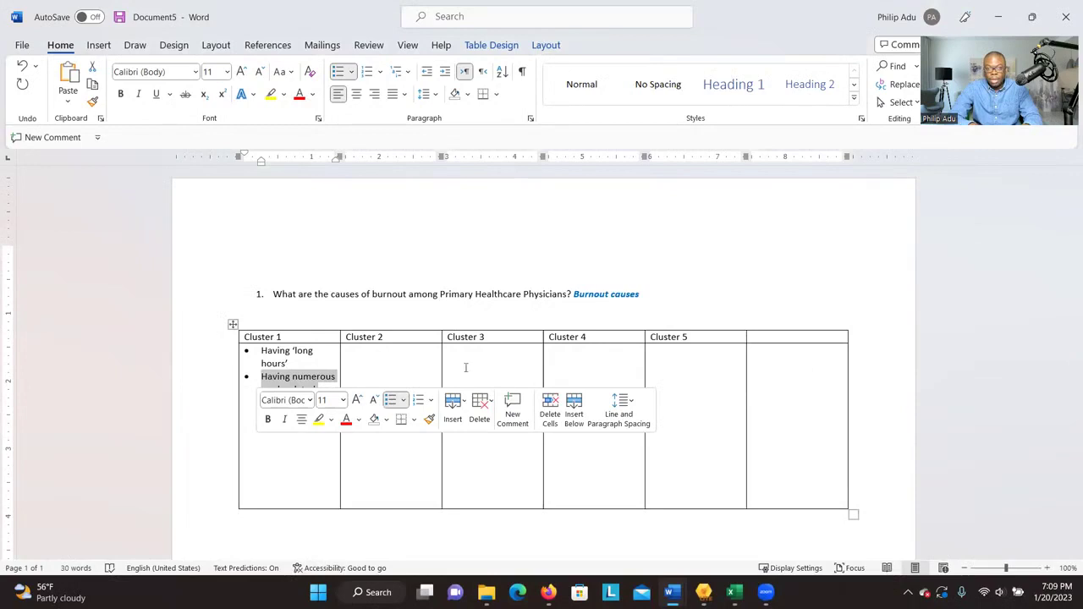
Step: Copy the code "No work-family balance" from the Codes generated workbook into Word as a bullet under Cluster 2
key(alt+Tab)
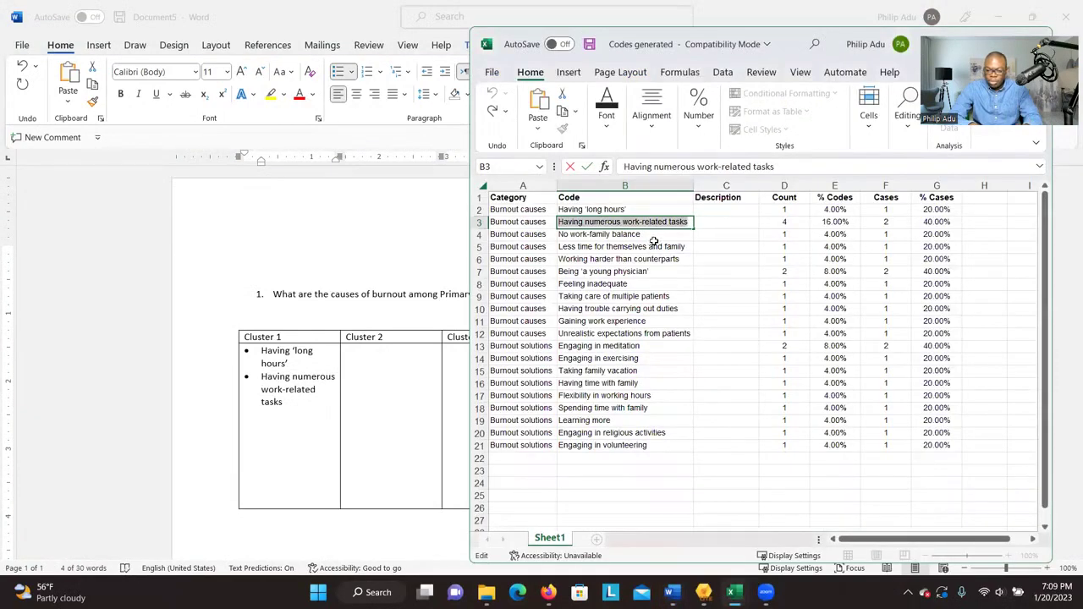
double_click(654, 236)
drag(654, 236, 566, 236)
right_click(565, 237)
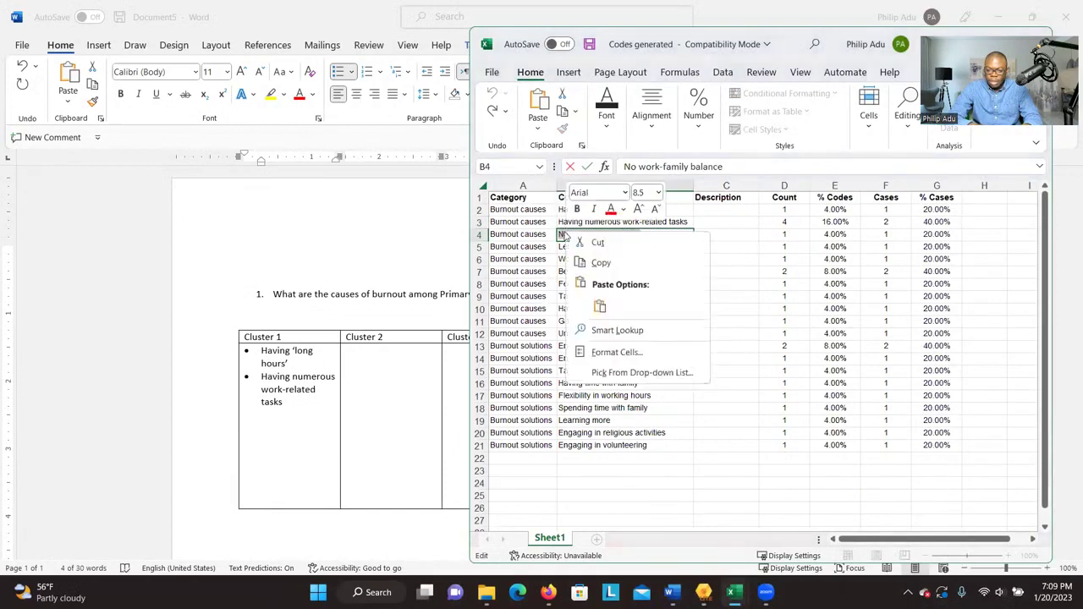
click(594, 262)
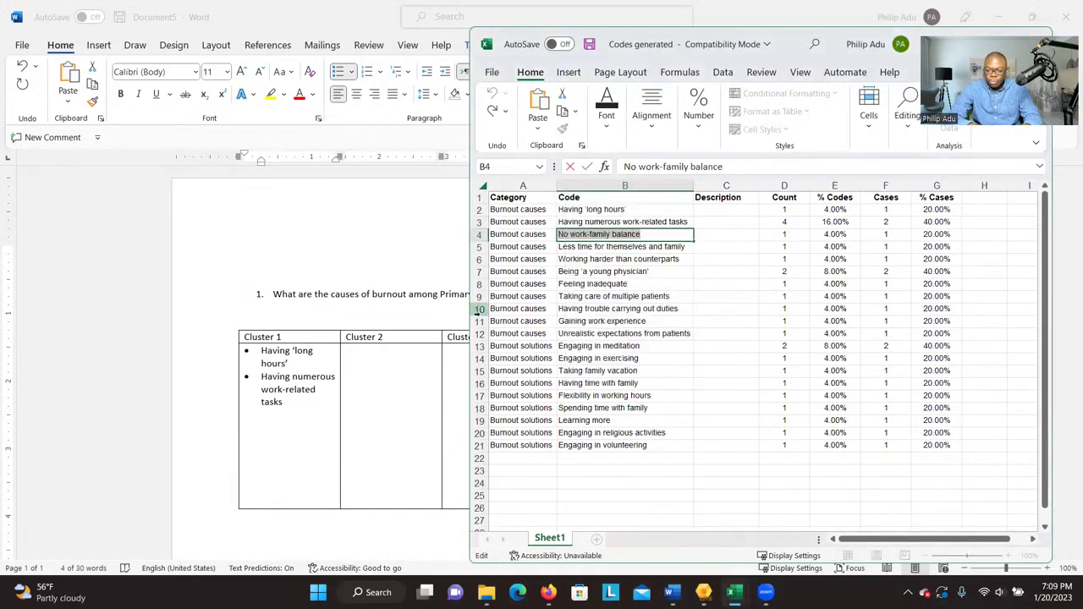
click(357, 364)
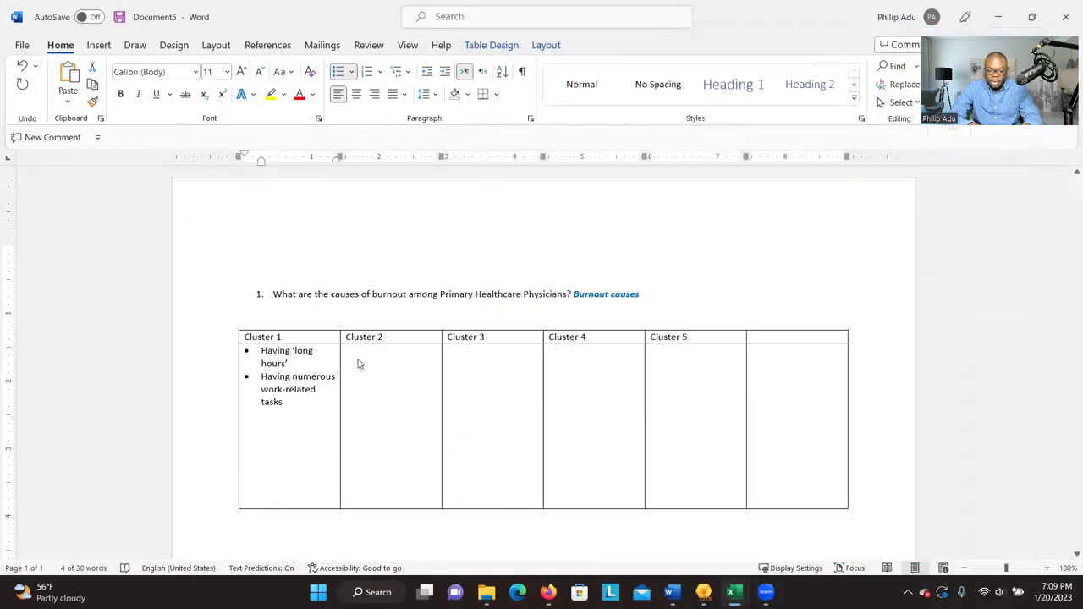
click(300, 402)
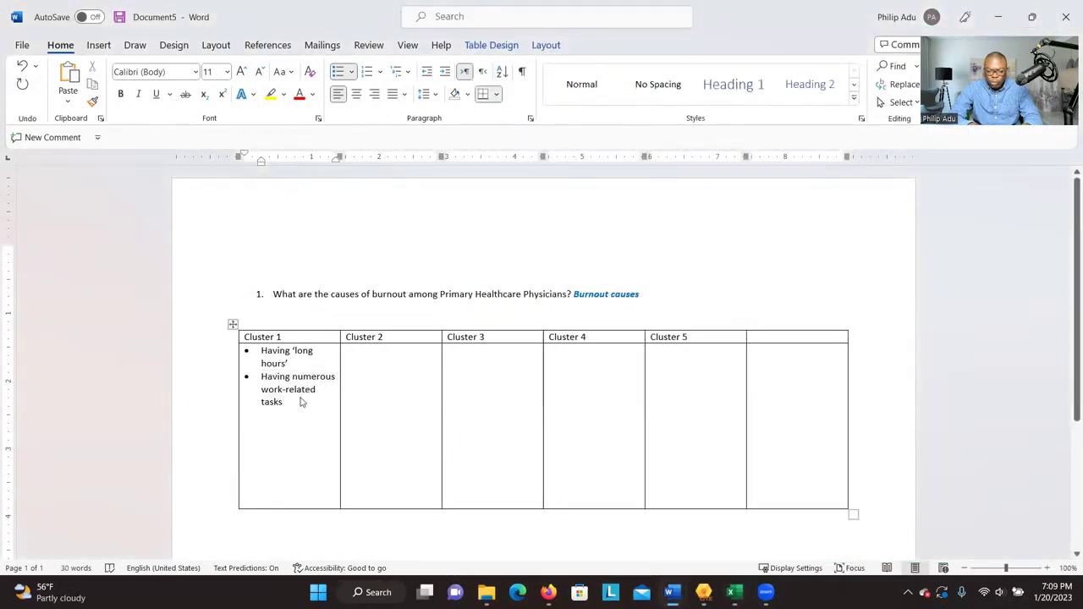
click(363, 365)
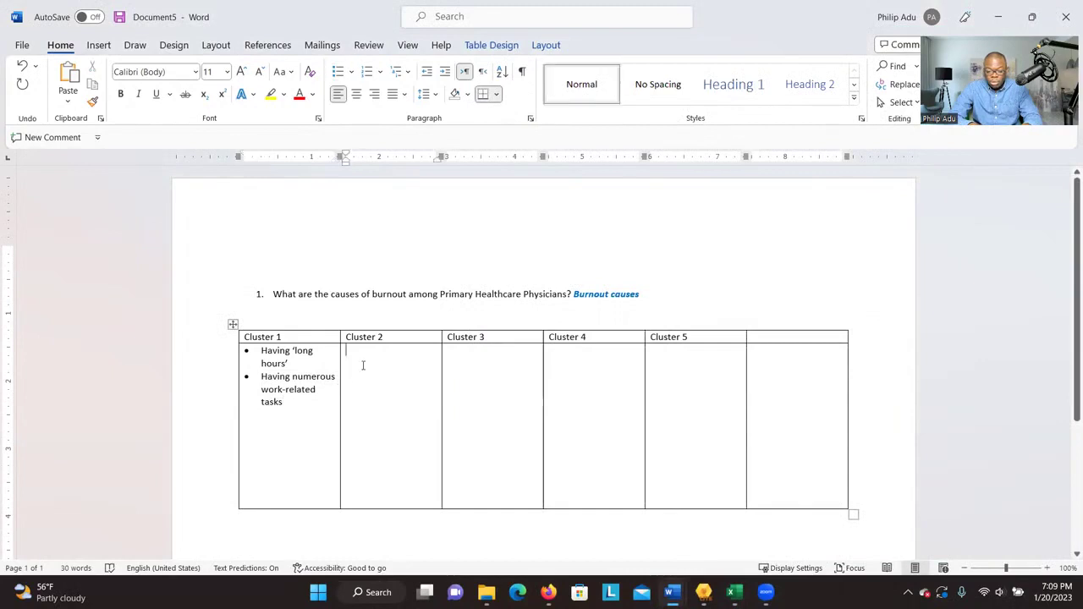
key(ctrl+v)
click(337, 72)
Step: Copy the code "Less time for themselves and family" from the Codes generated workbook into Word as the second bullet under Cluster 2
mouse_move(734, 591)
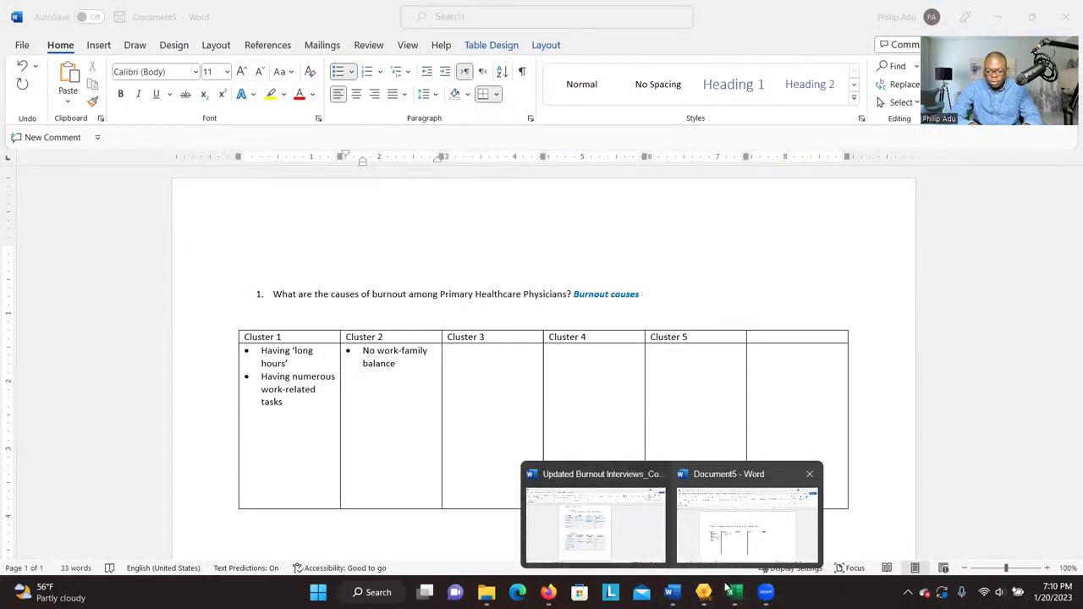
click(778, 524)
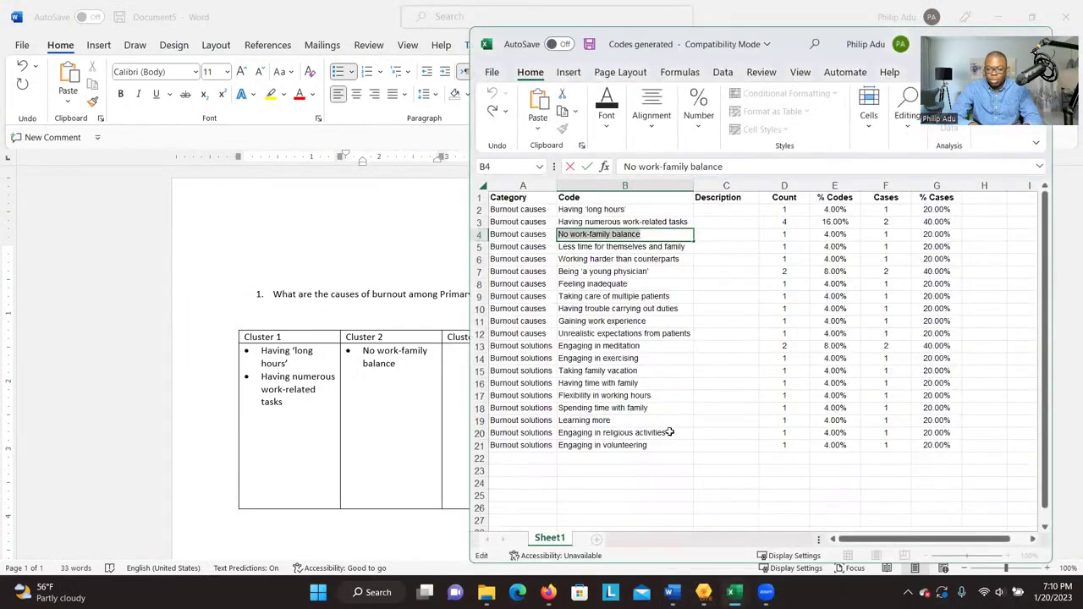
click(636, 326)
double_click(680, 247)
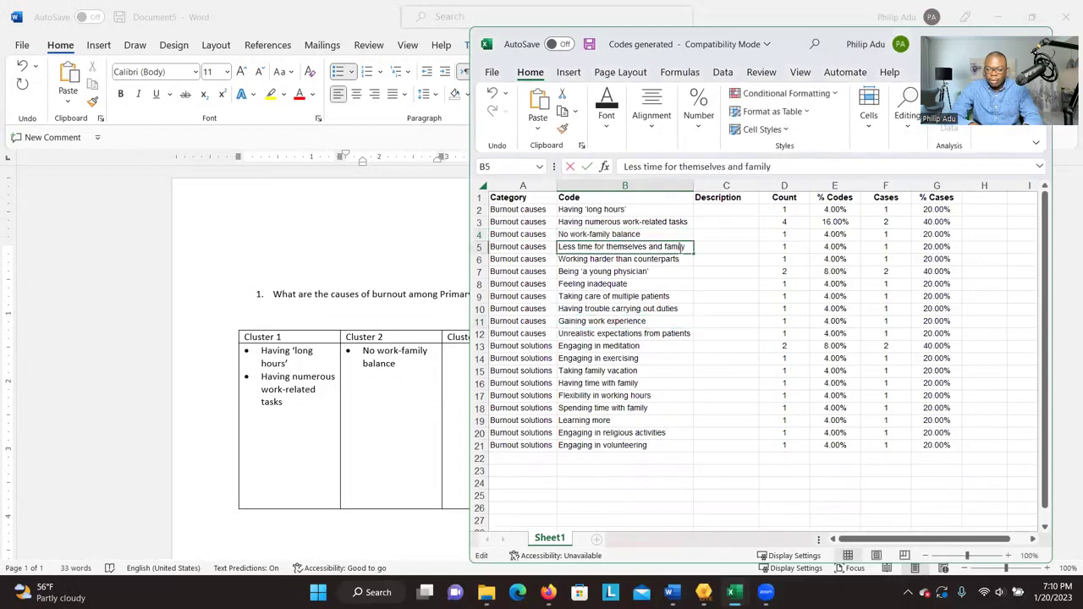
drag(689, 247, 558, 248)
right_click(565, 249)
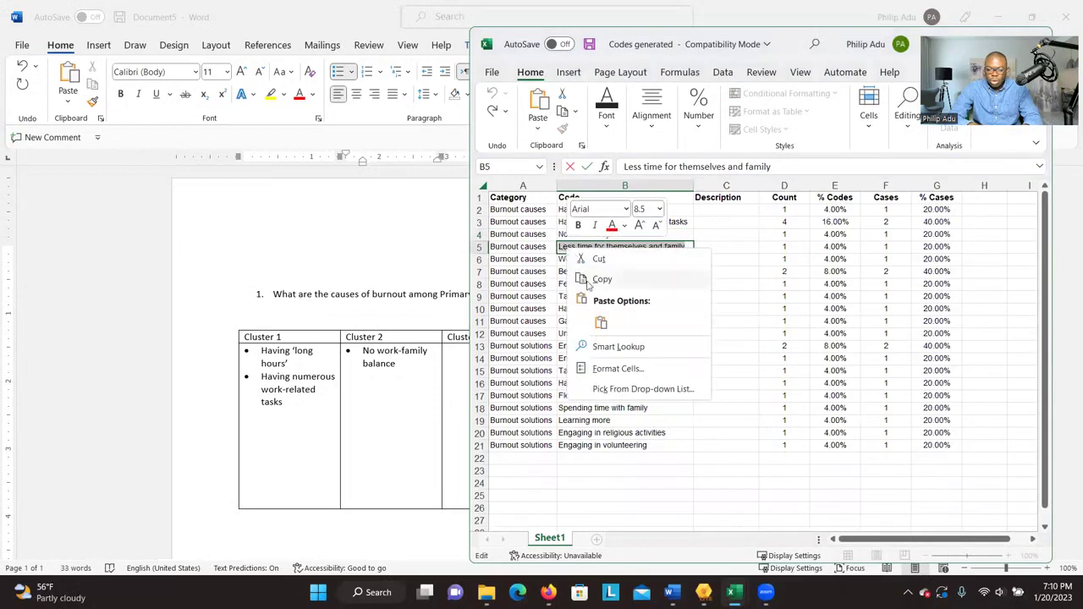
click(592, 280)
click(423, 370)
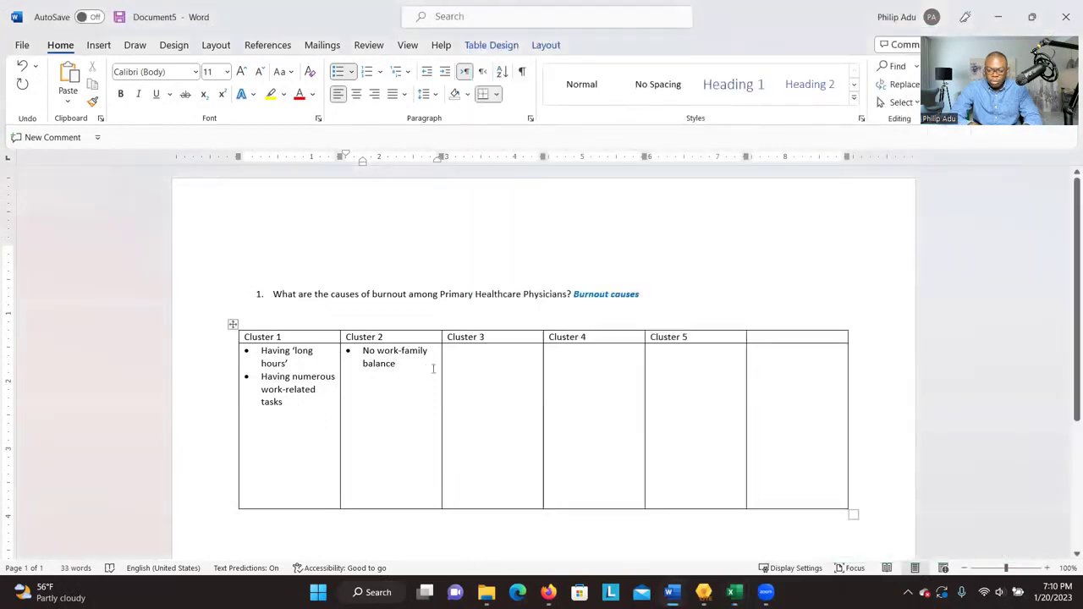
key(alt+Tab)
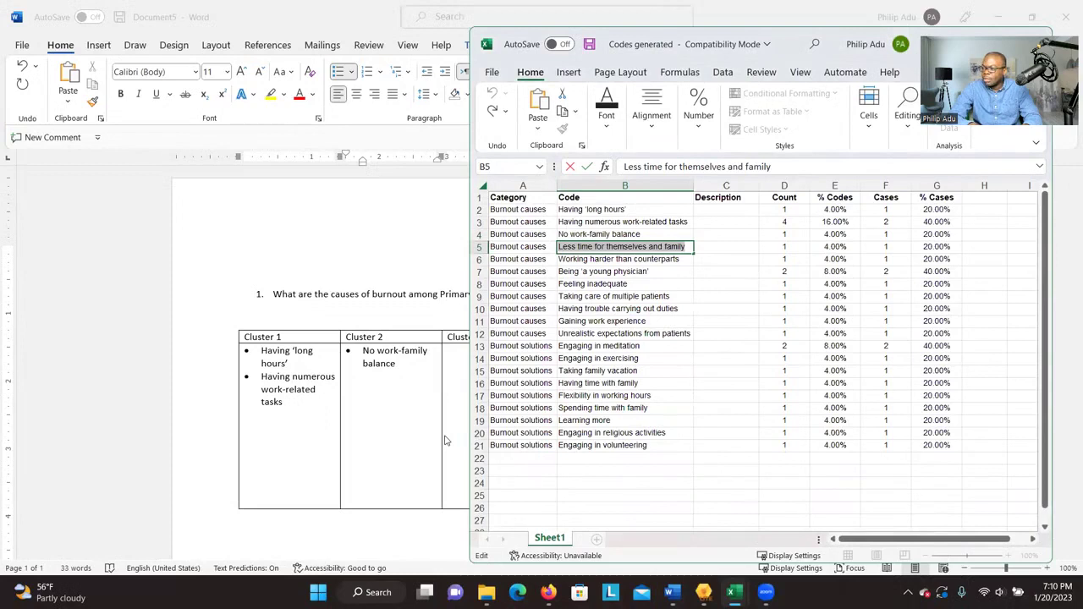
click(383, 396)
click(414, 360)
key(Return)
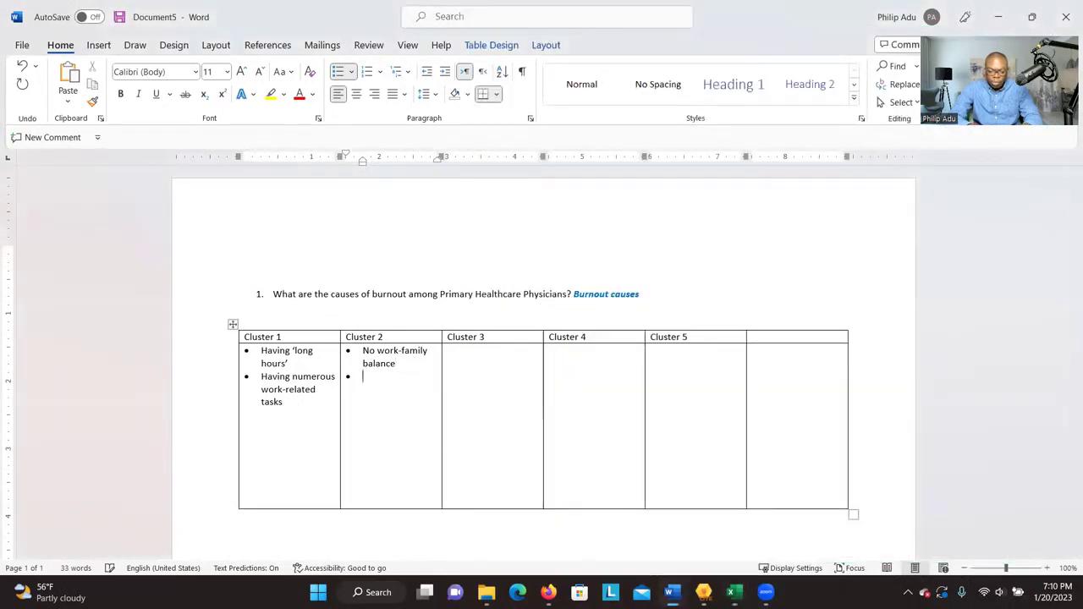
key(ctrl+v)
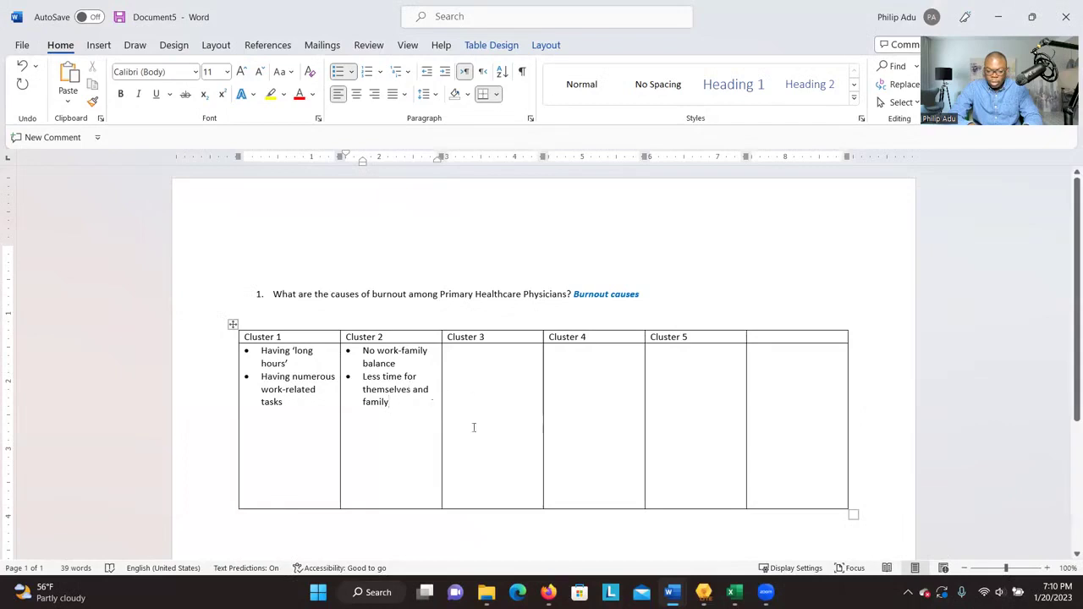
Step: Copy the code "Working harder than counterparts" from the Codes generated workbook into the Word table as a bullet under Cluster 3
click(734, 592)
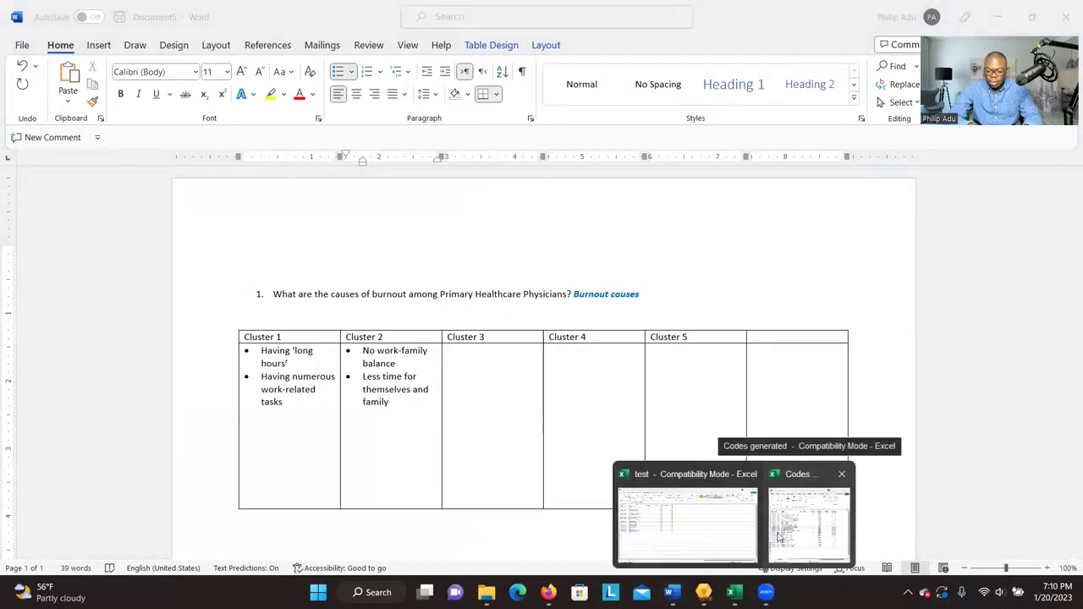
click(779, 536)
double_click(677, 258)
drag(682, 258, 559, 259)
right_click(582, 259)
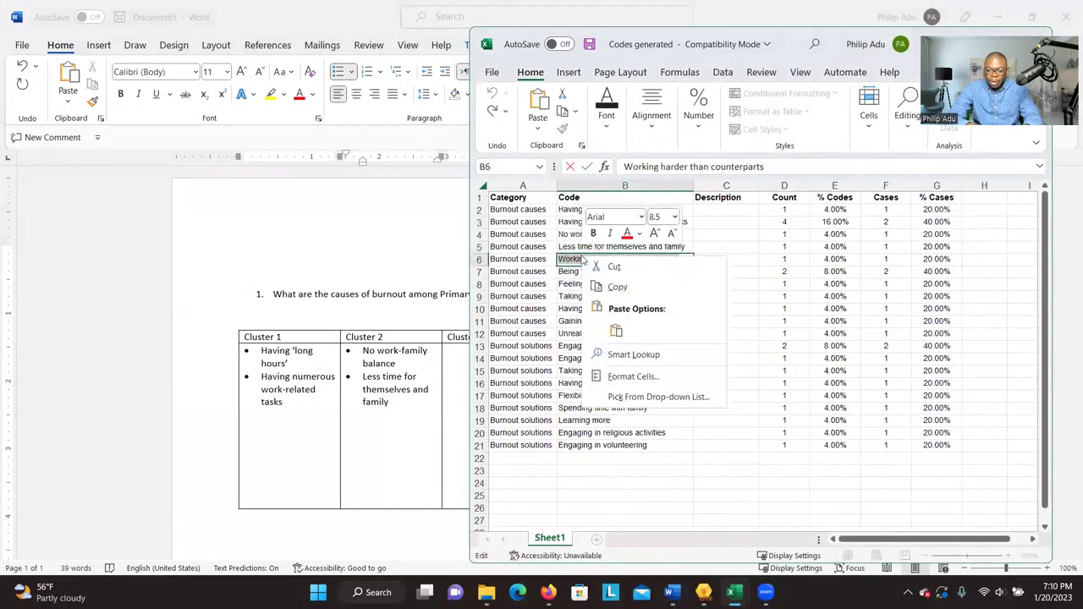
click(615, 286)
click(377, 364)
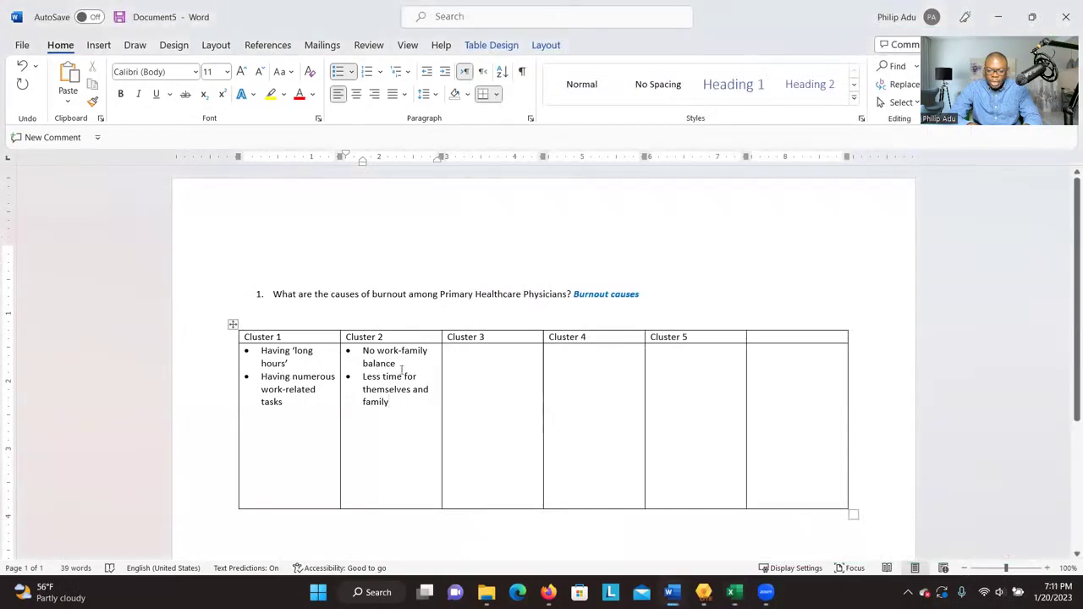
click(474, 363)
key(ctrl+v)
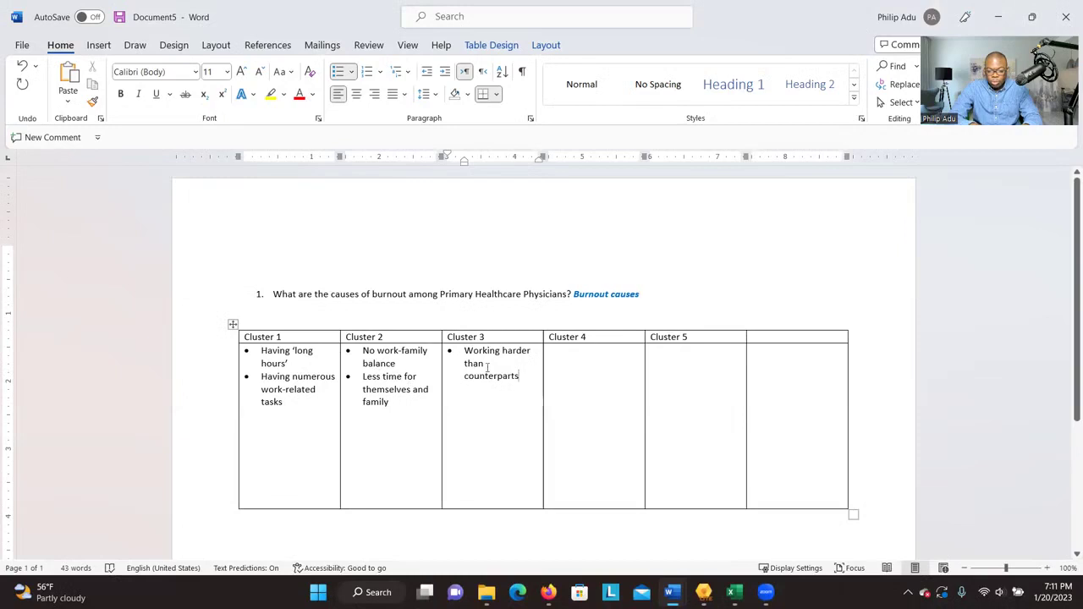
Step: Paste the Cluster 1 codes, including "Having trouble carrying out duties" and "Taking care of multiple patients", as bullets in place of the existing two
key(alt+Tab)
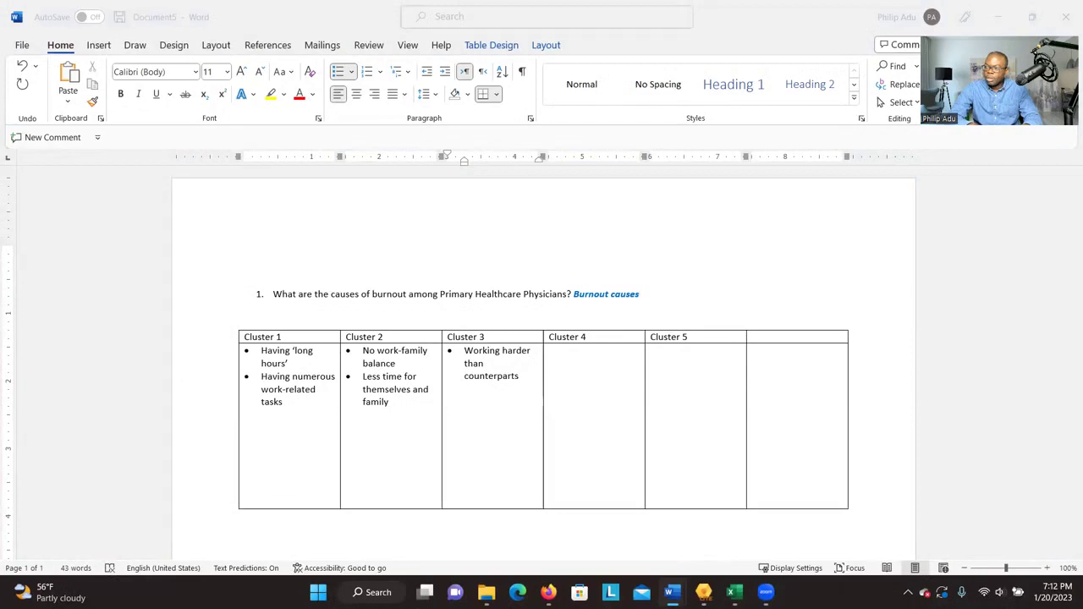
key(alt+Tab)
key(ctrl+v)
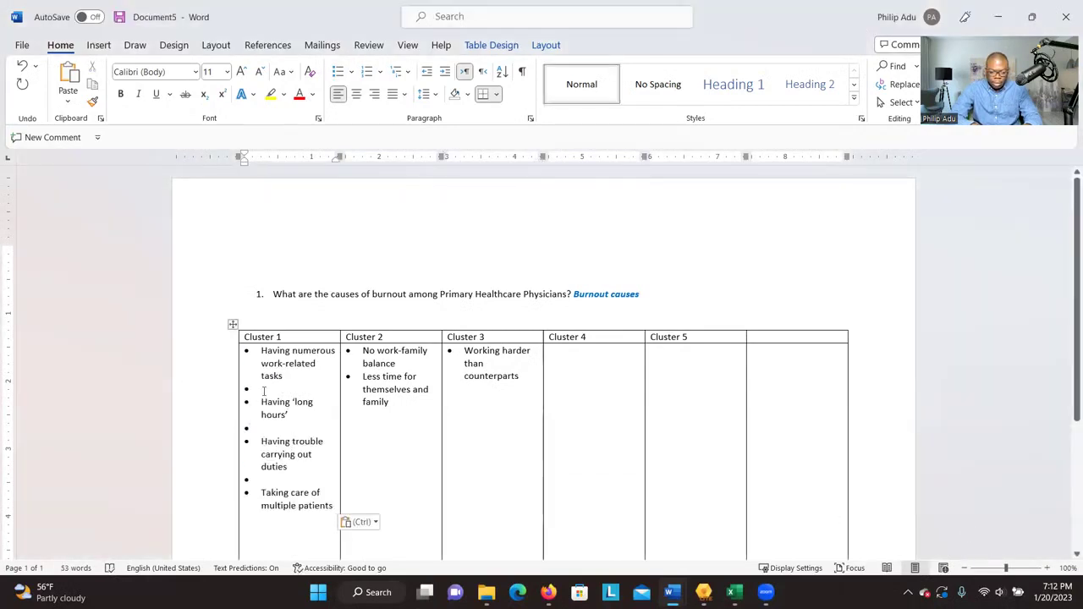
Step: Remove the three empty bullets between the codes under Cluster 1
click(264, 390)
key(BackSpace)
key(BackSpace)
click(264, 416)
key(BackSpace)
key(BackSpace)
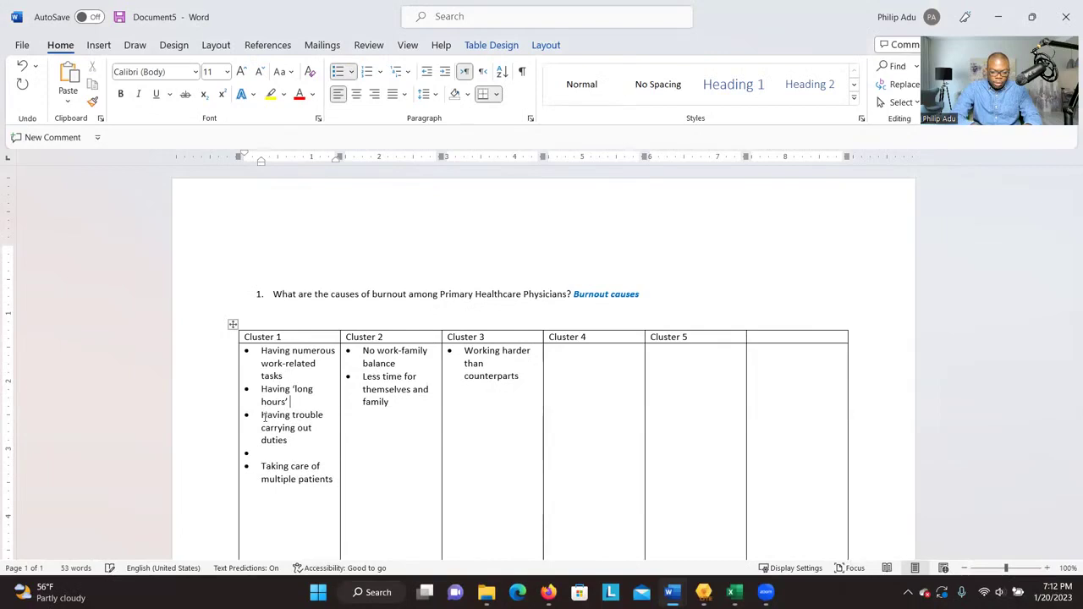
click(286, 454)
key(BackSpace)
key(BackSpace)
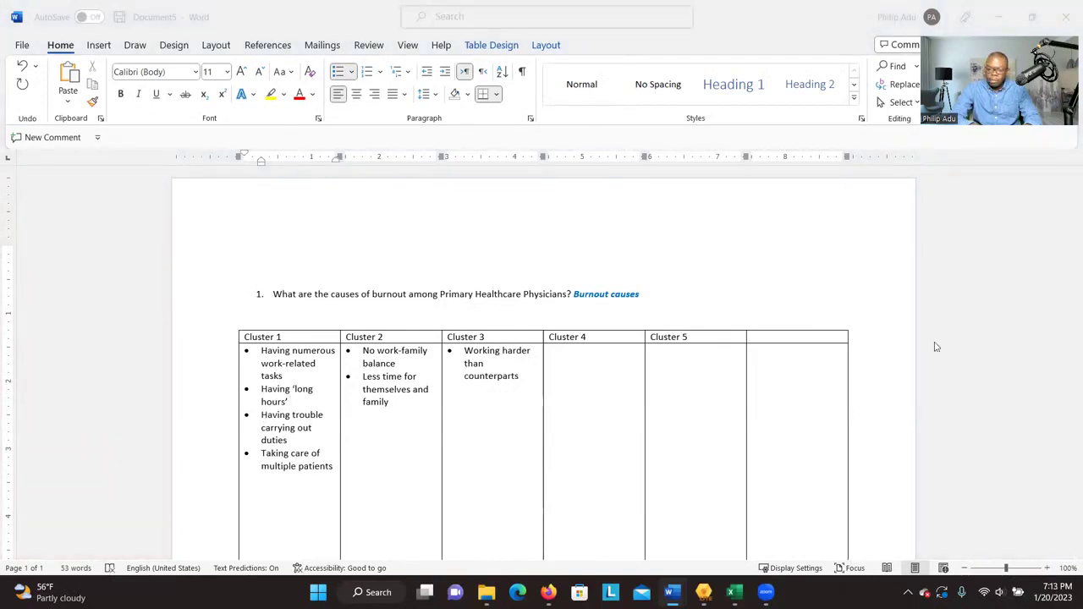
Step: Paste "Being 'a young physician'" and "Feeling inadequate" as bullets under Cluster 4, and "Unrealistic expectations from patients" as the first bullet under Cluster 3
click(603, 365)
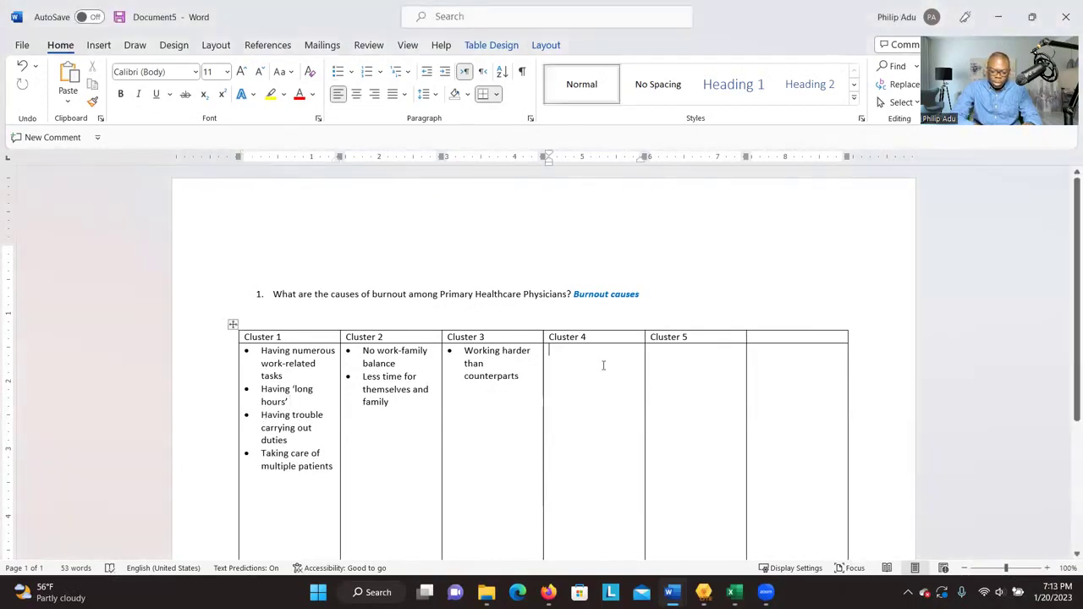
key(ctrl+v)
click(643, 406)
click(693, 447)
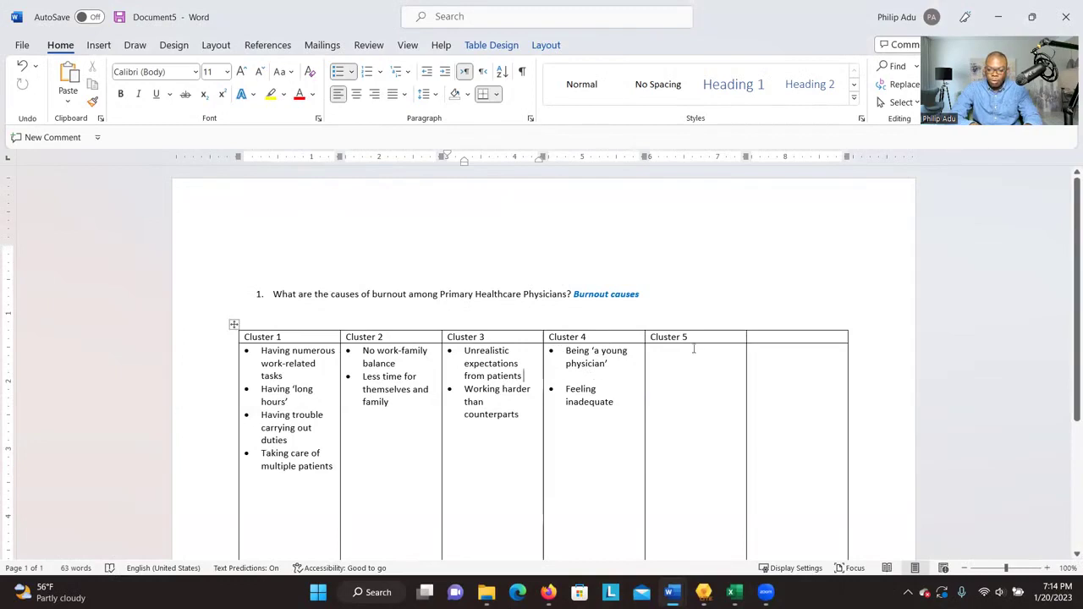
Step: Delete the Cluster 5 column and the unlabelled column beside it from the table
drag(680, 337, 773, 380)
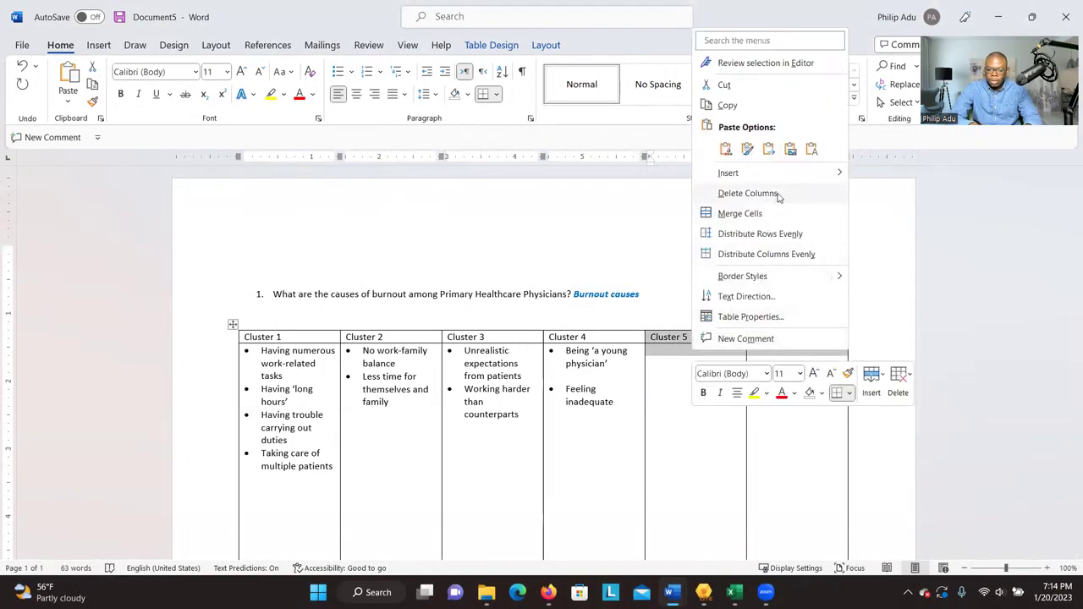
click(748, 193)
Step: Add a colon after the Cluster 1 heading and select all four bulleted codes beneath it
text(:)
drag(262, 351, 321, 466)
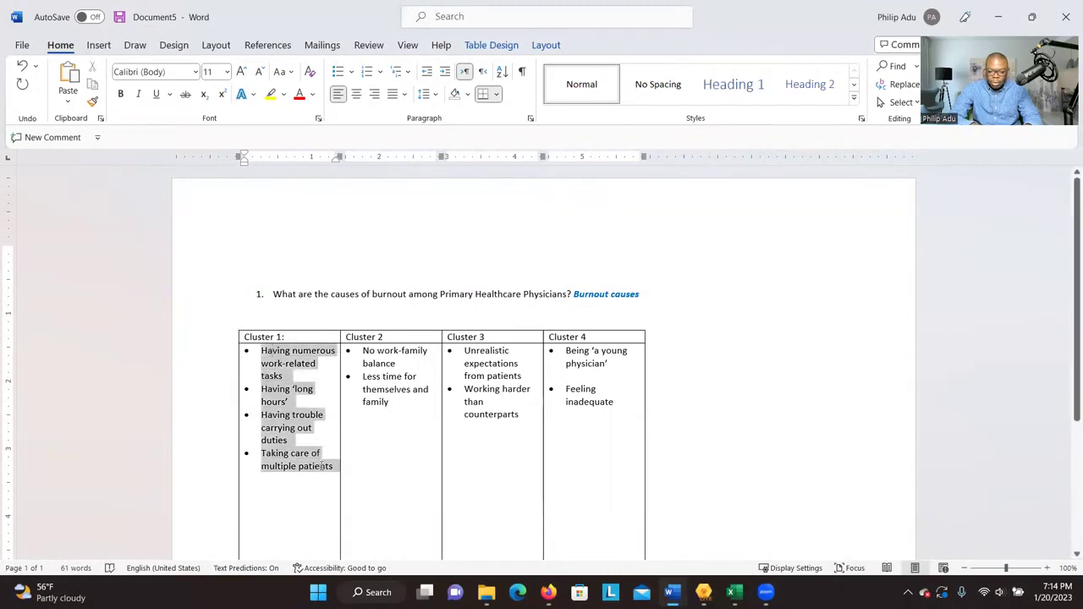
drag(326, 466, 332, 466)
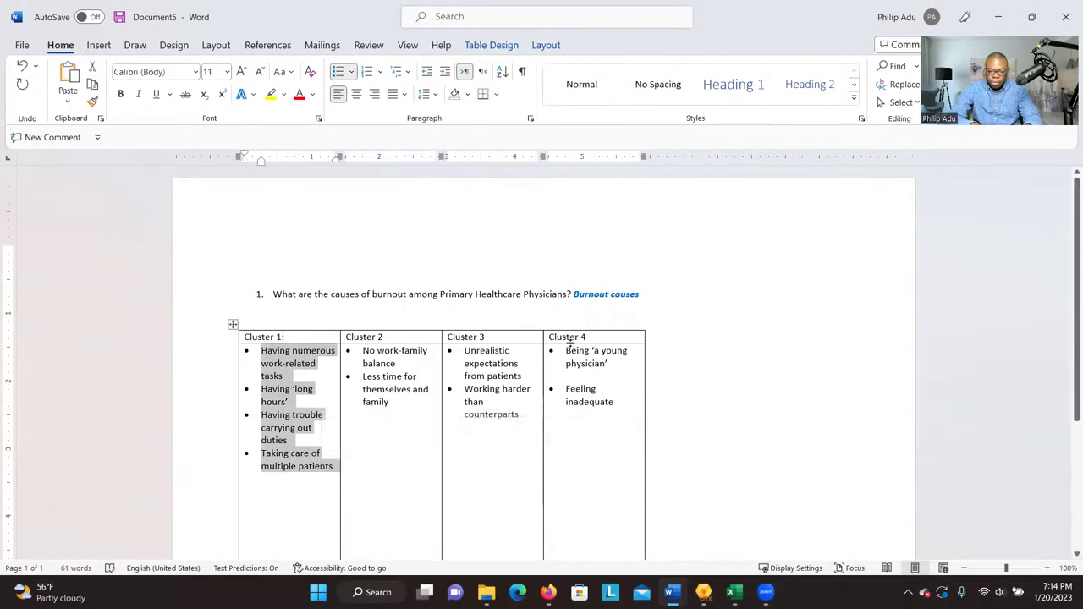
Step: Widen all four cluster columns so the table's outer edge sits just past the 8-inch ruler mark
drag(644, 333, 797, 335)
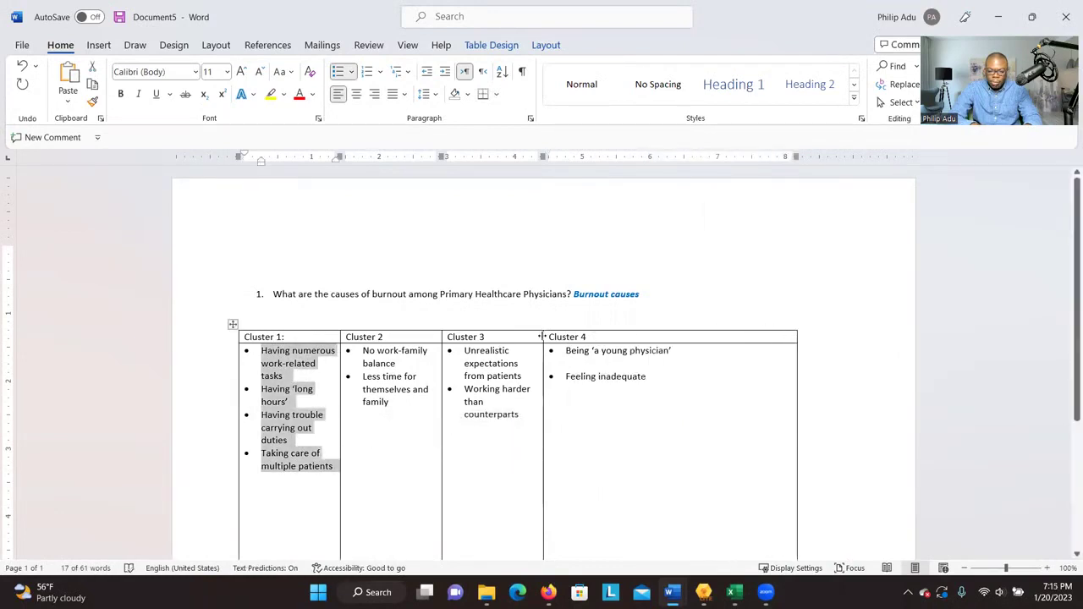
drag(542, 337, 632, 336)
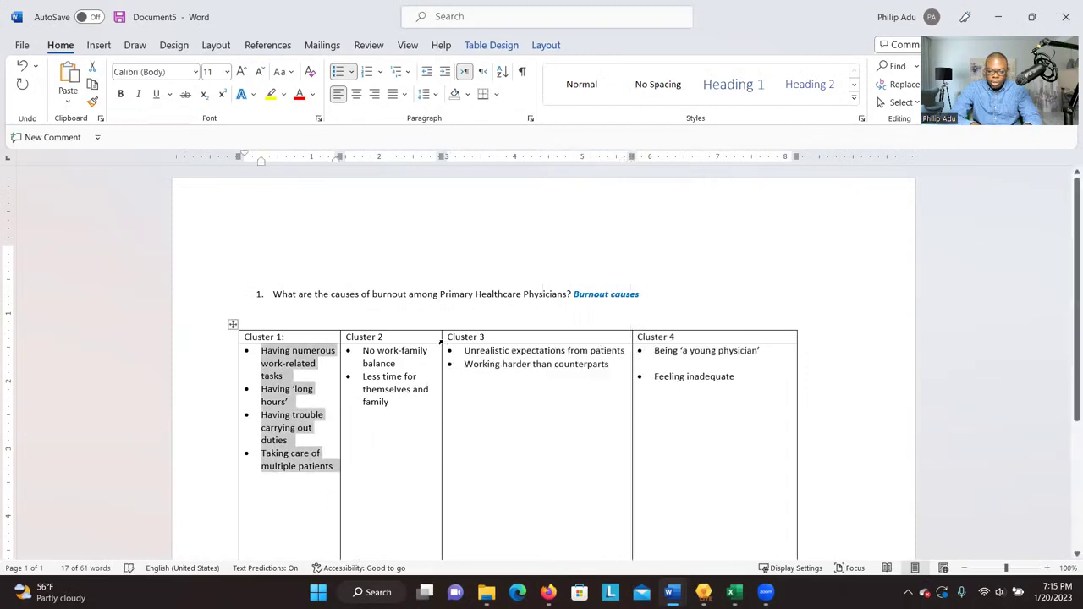
drag(440, 337, 501, 338)
drag(340, 337, 377, 339)
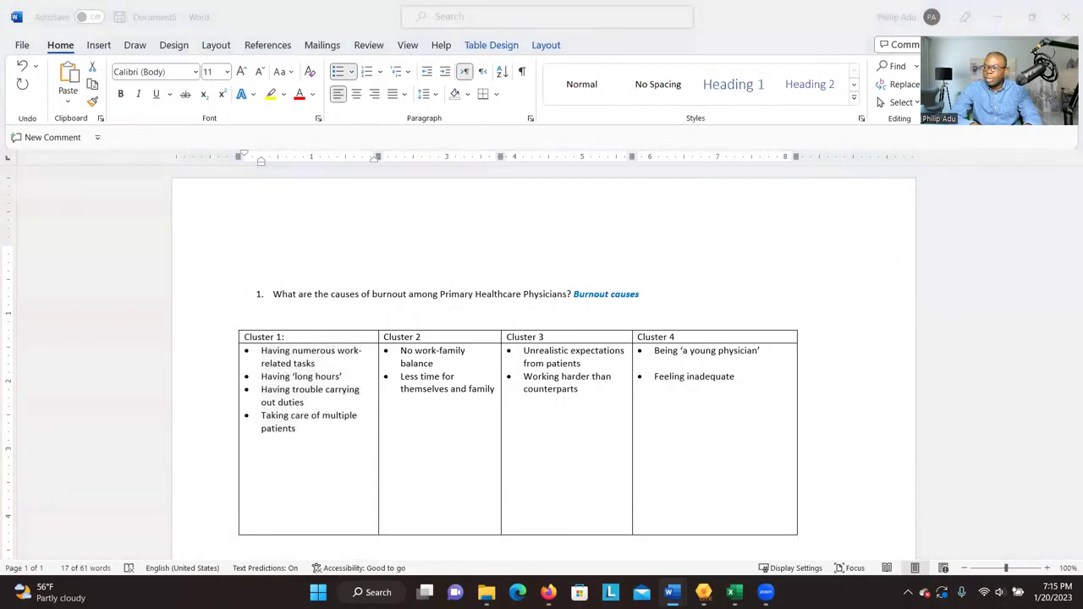
Step: Paste the label ": Having High workload" after the Cluster 1 heading
key(alt+Tab)
key(ctrl+v)
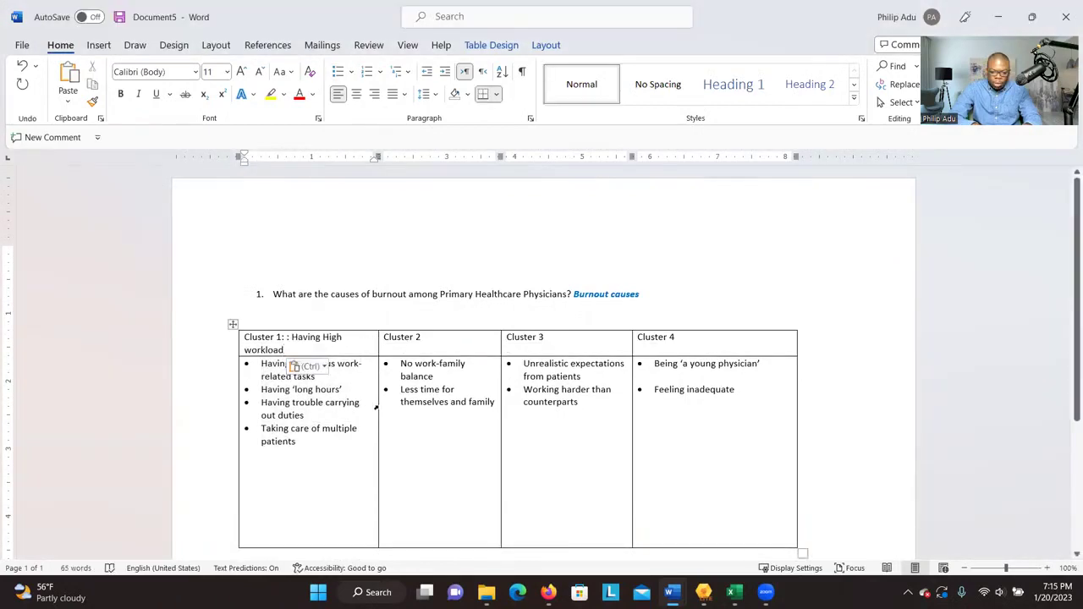
Step: Complete the Cluster 2 heading with ": Having Less time for family" in unitalicized text, and remove the extra colon from the Cluster 1 heading
click(499, 342)
text(:)
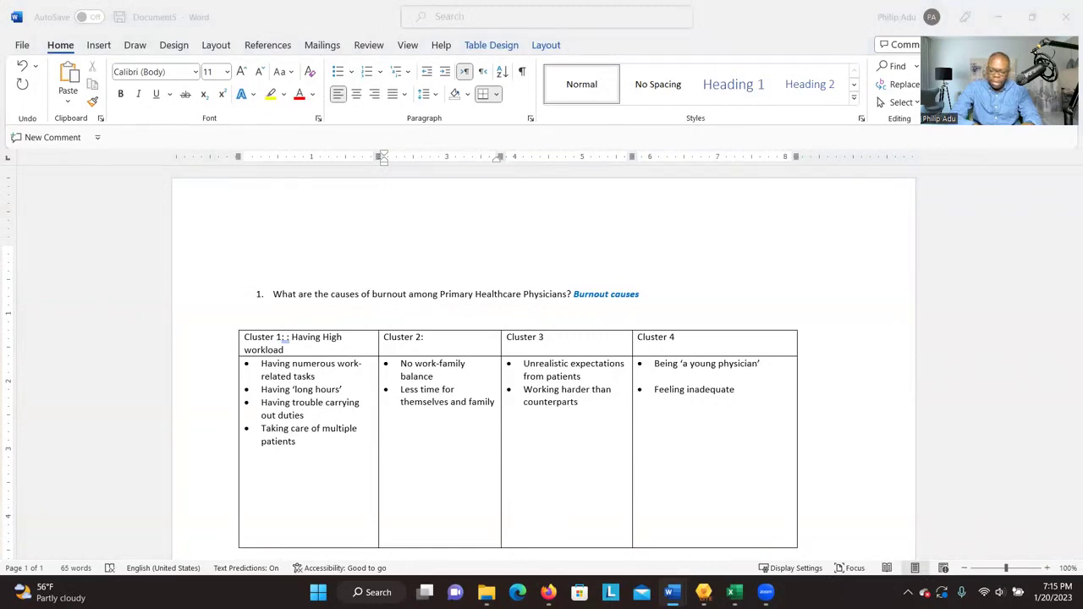
key(alt+Tab)
key(ctrl+v)
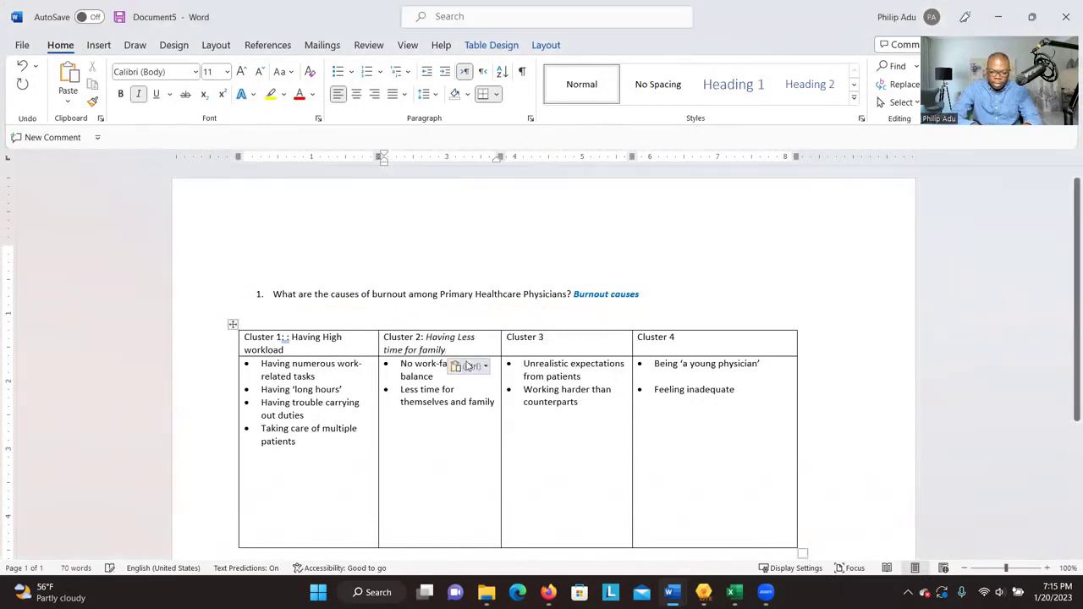
key(ctrl)
key(Escape)
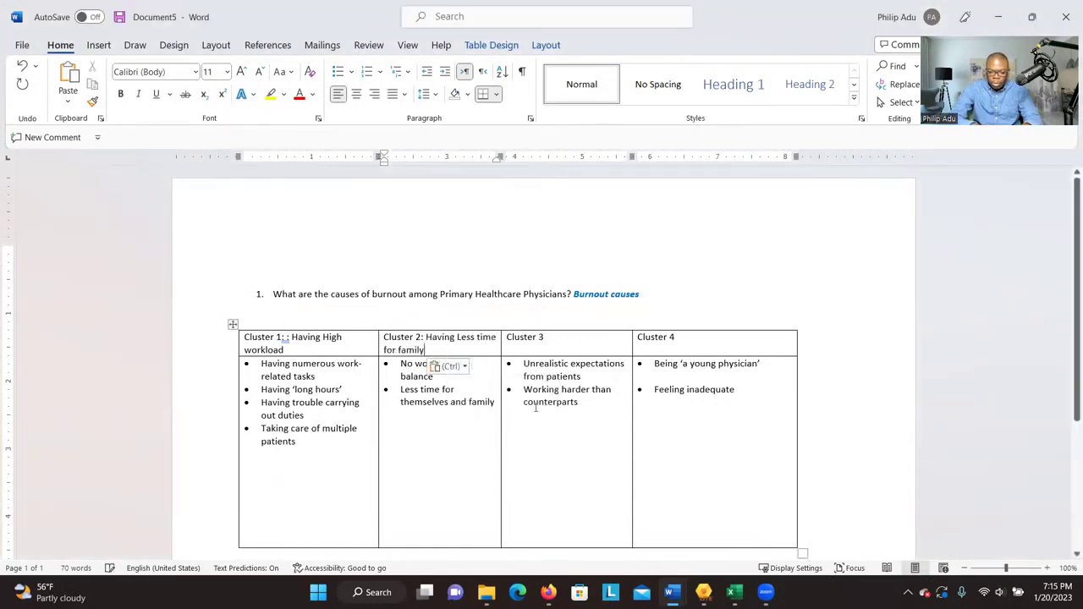
key(alt+Tab)
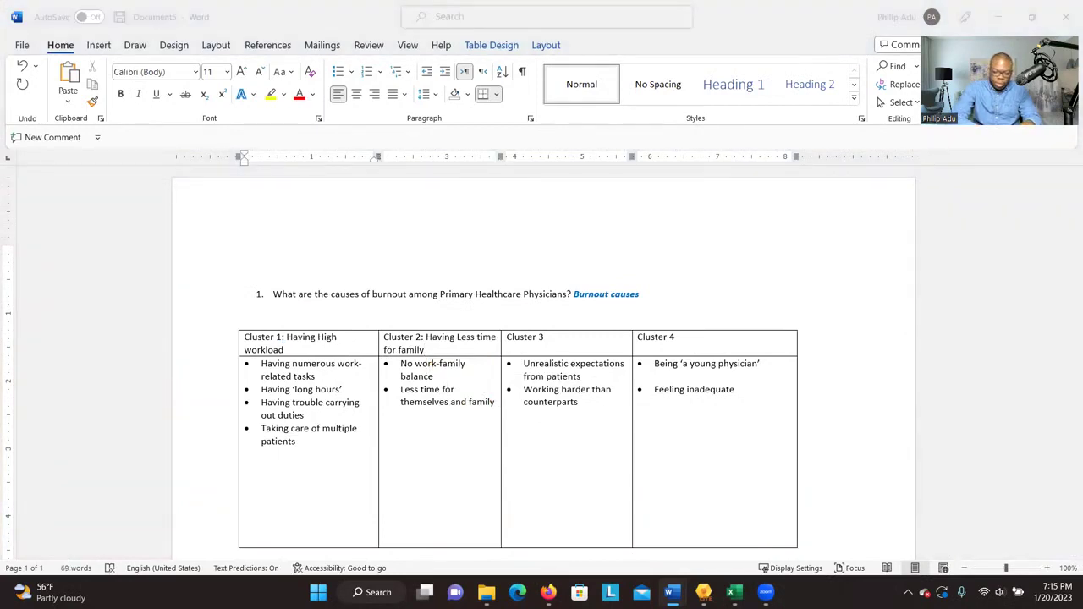
Step: Complete the Cluster 3 heading with ": Putting in extra effort" and the Cluster 4 heading with ": Being new to the profession"
key(alt+Tab)
text(Putting in extra effort)
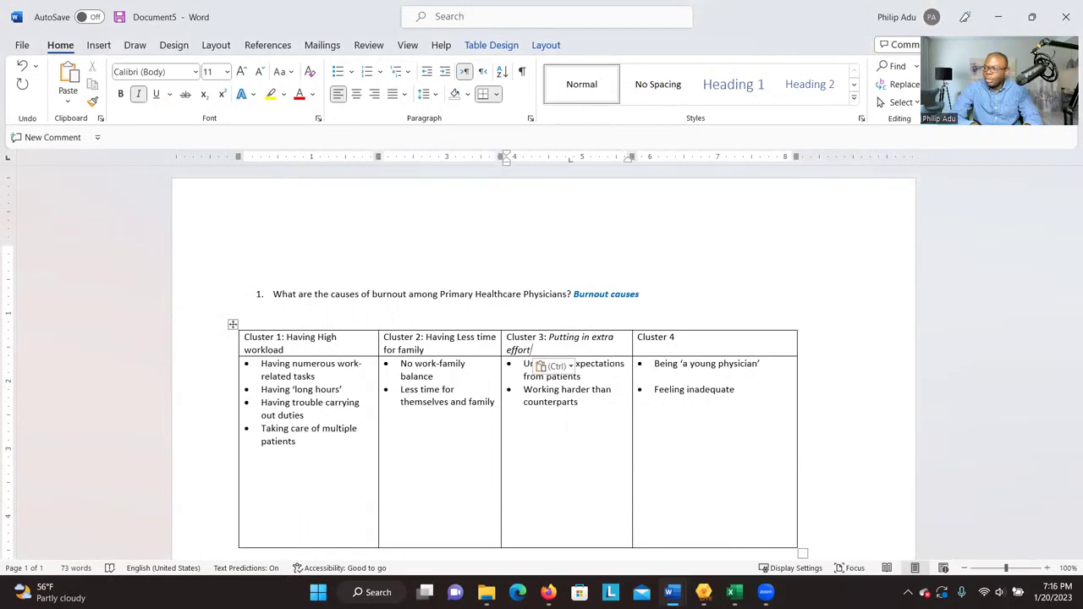
key(alt+Tab)
key(alt+Tab)
text(:)
text(Being new to the profession)
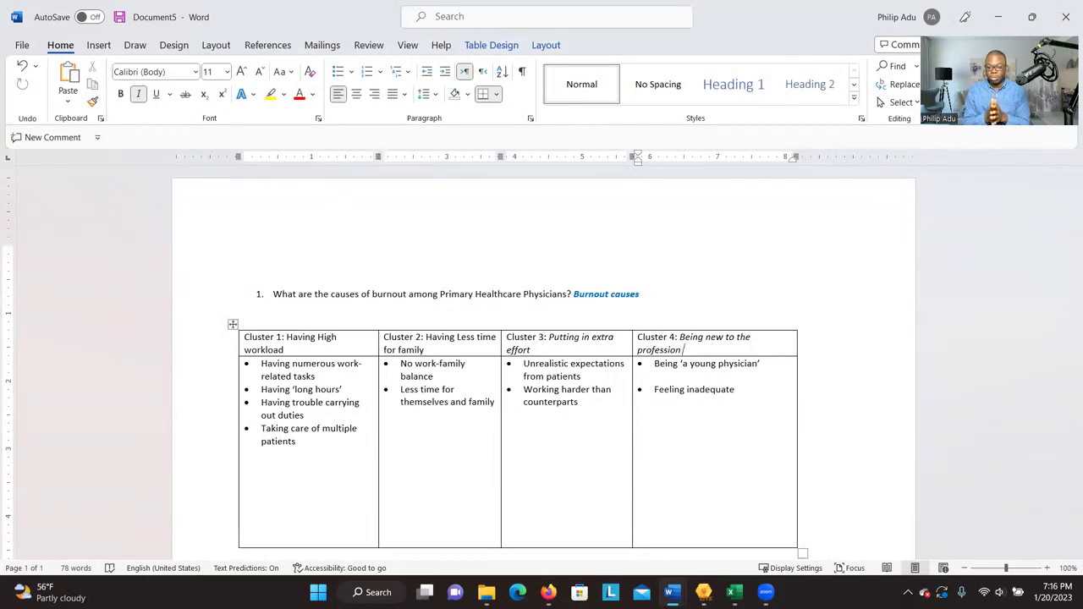
Step: Copy the label "Having High workload" from the Cluster 1 heading and switch to the QDA Miner Lite project
drag(287, 336, 283, 349)
key(ctrl+c)
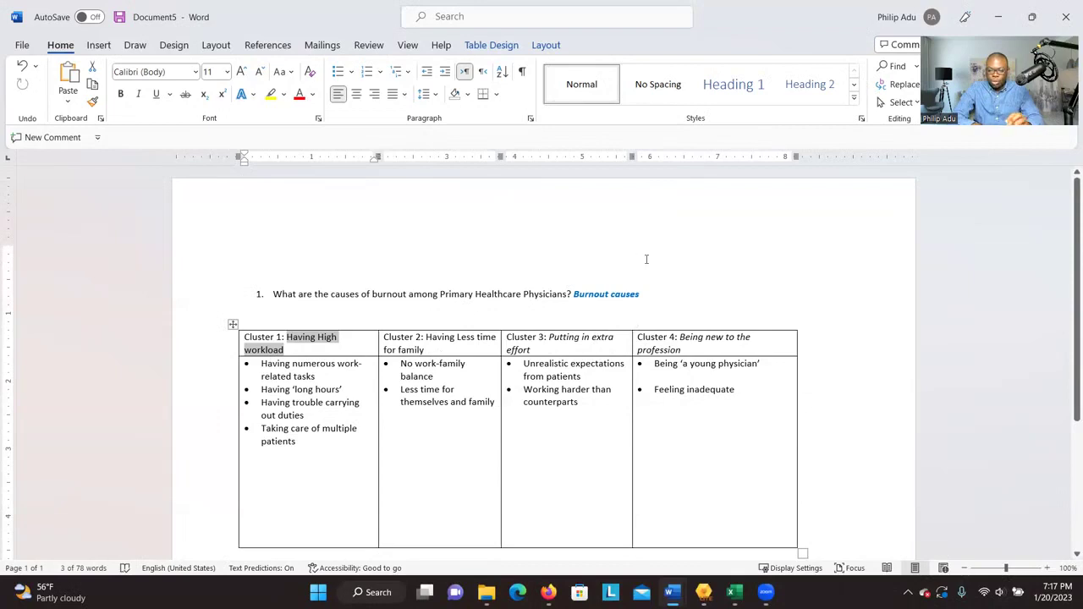
drag(321, 437, 263, 375)
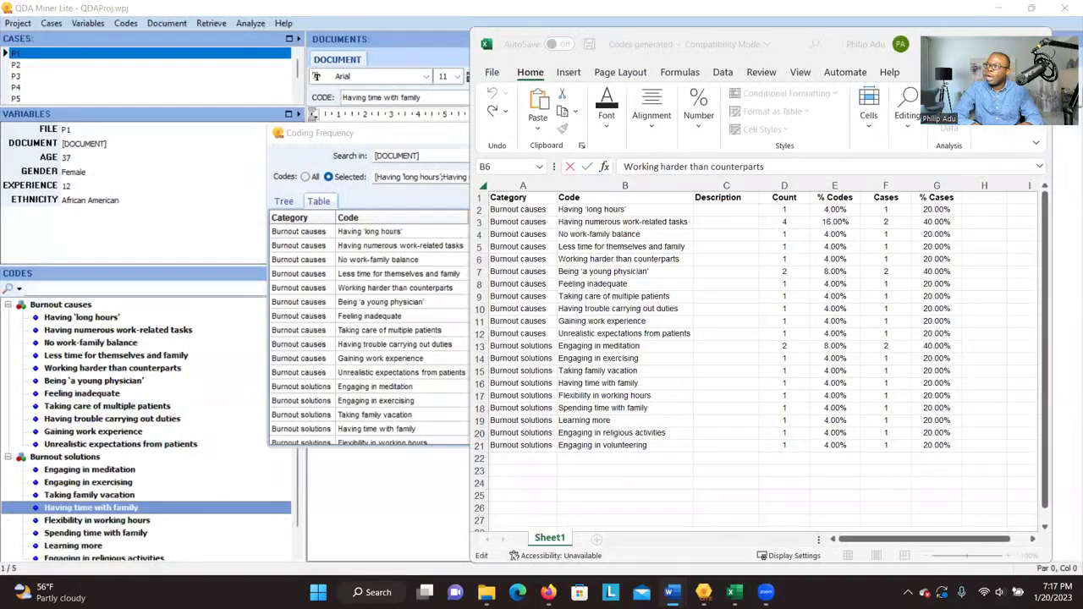
click(512, 71)
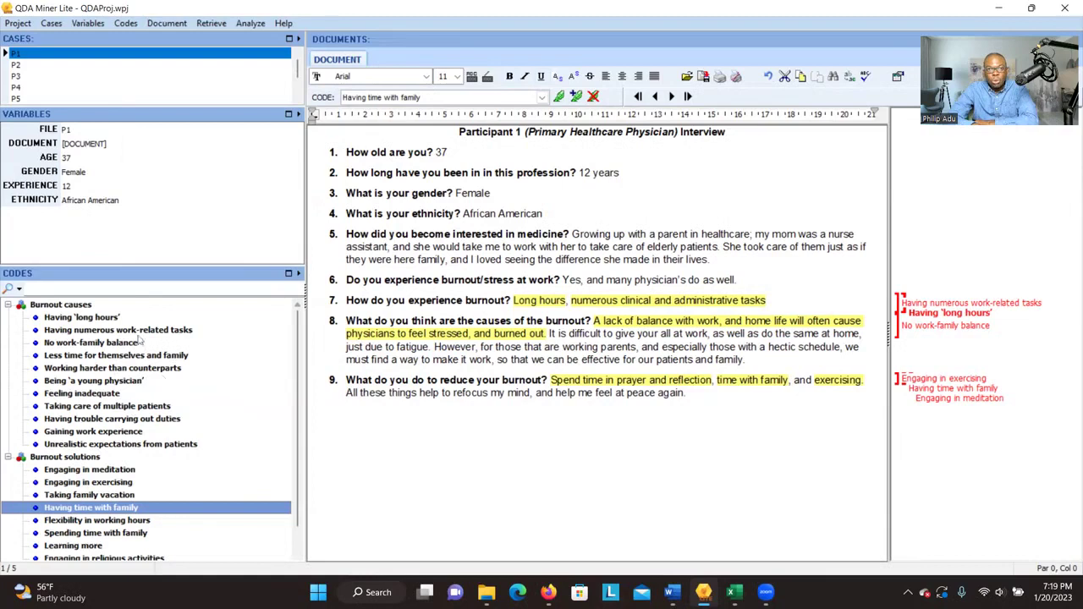
Step: Save a copy of the project as "Project for the themes" in the Demostration folder
click(19, 23)
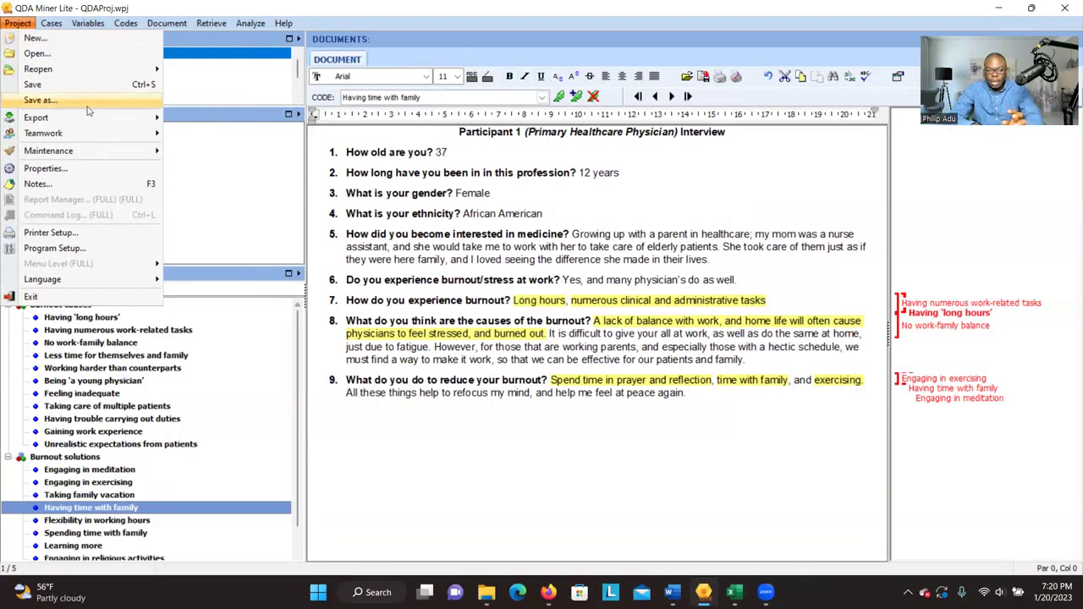
click(51, 99)
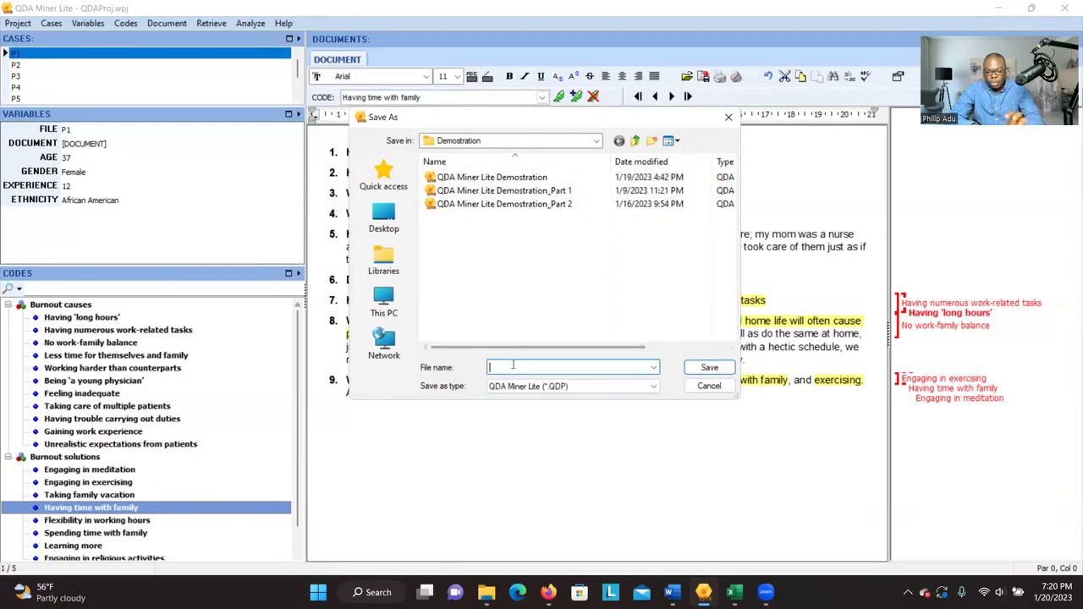
text(Project for the themes)
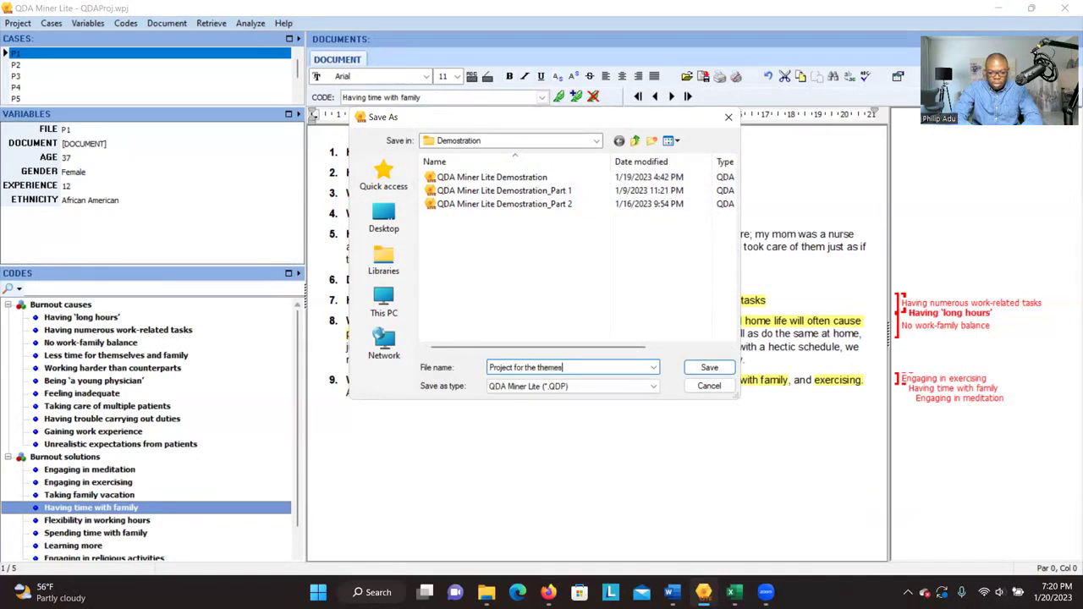
click(703, 367)
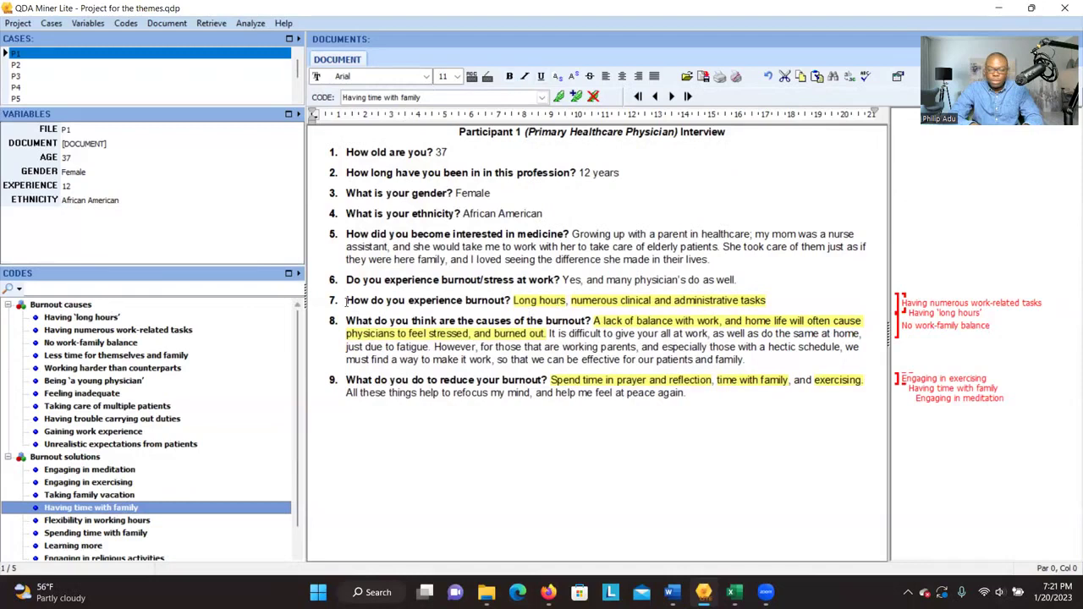
Step: Add a new code named "Having High workload (Theme)" under the Burnout causes category
right_click(78, 306)
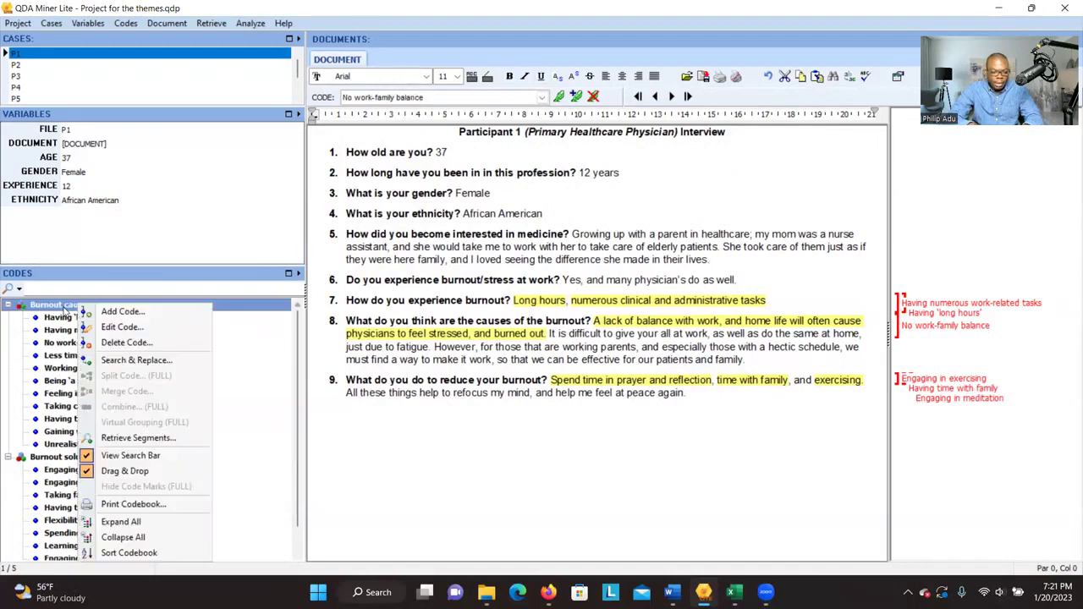
click(123, 313)
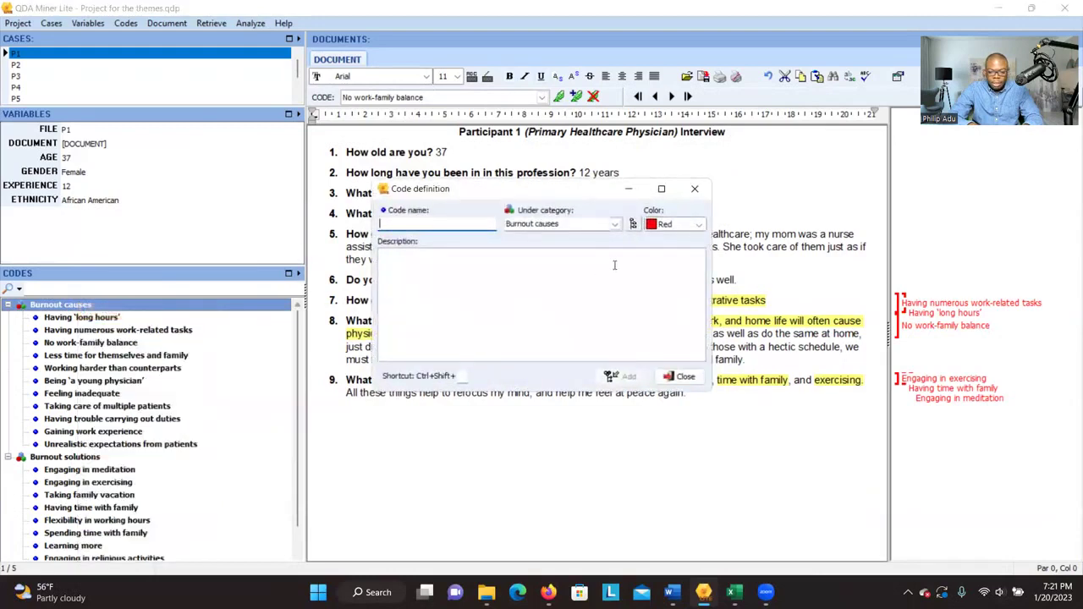
click(566, 224)
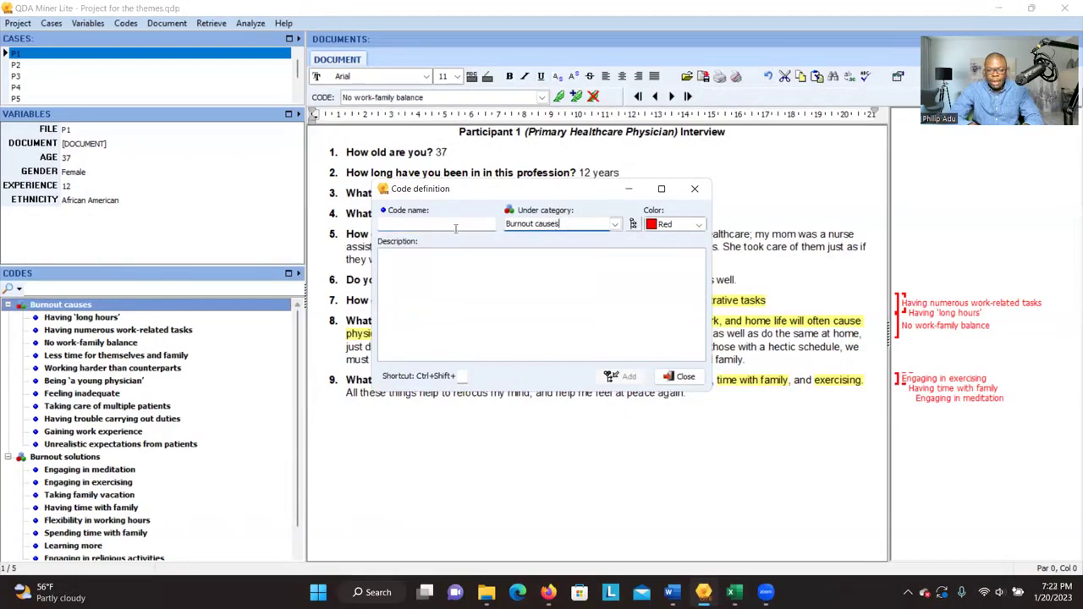
click(438, 228)
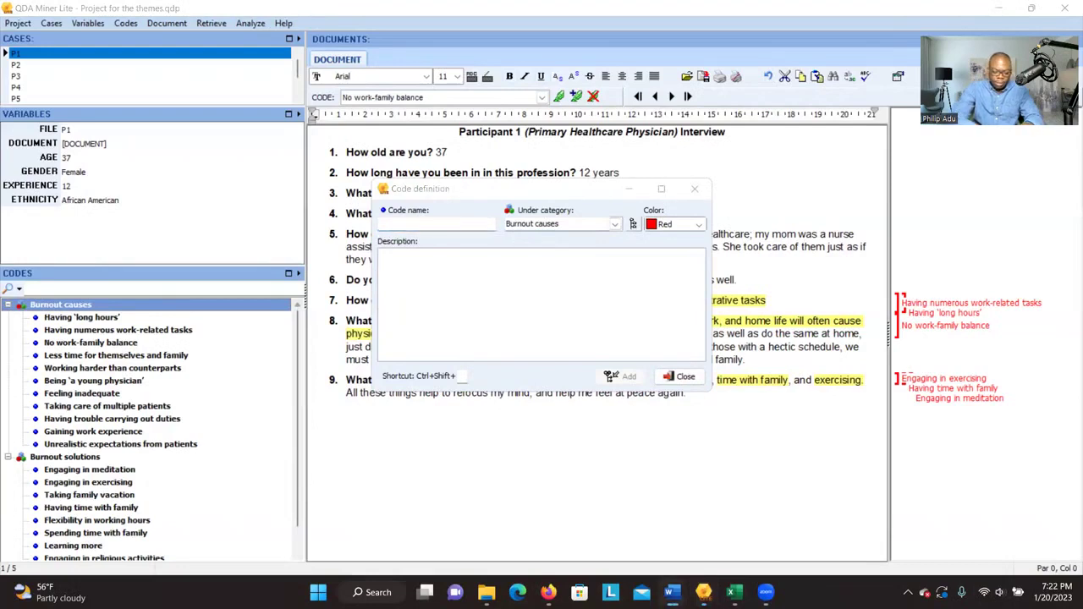
key(alt+Tab)
key(ctrl+v)
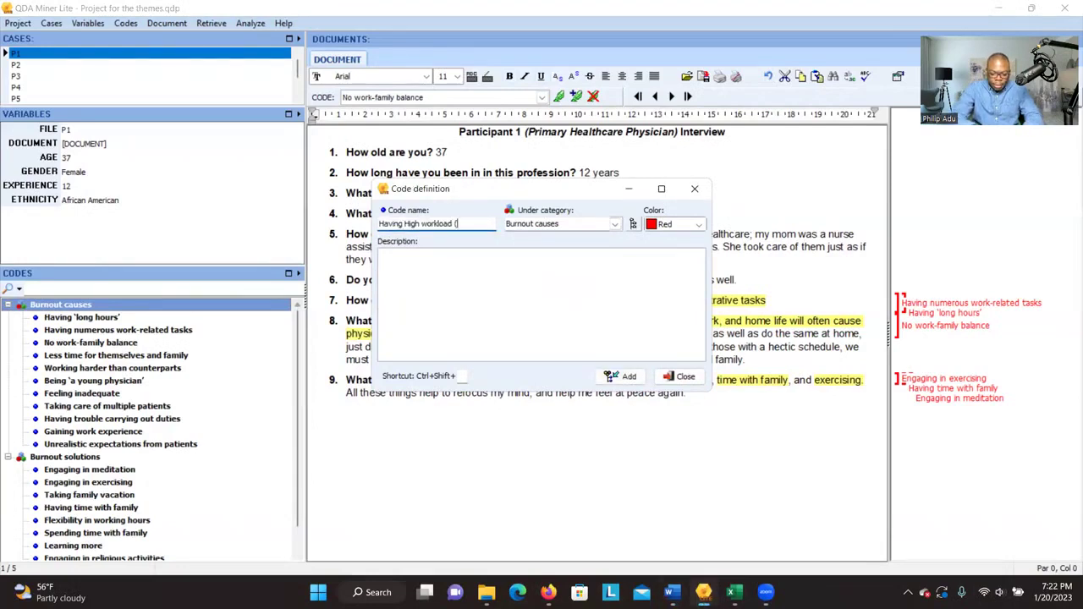
text((Theme))
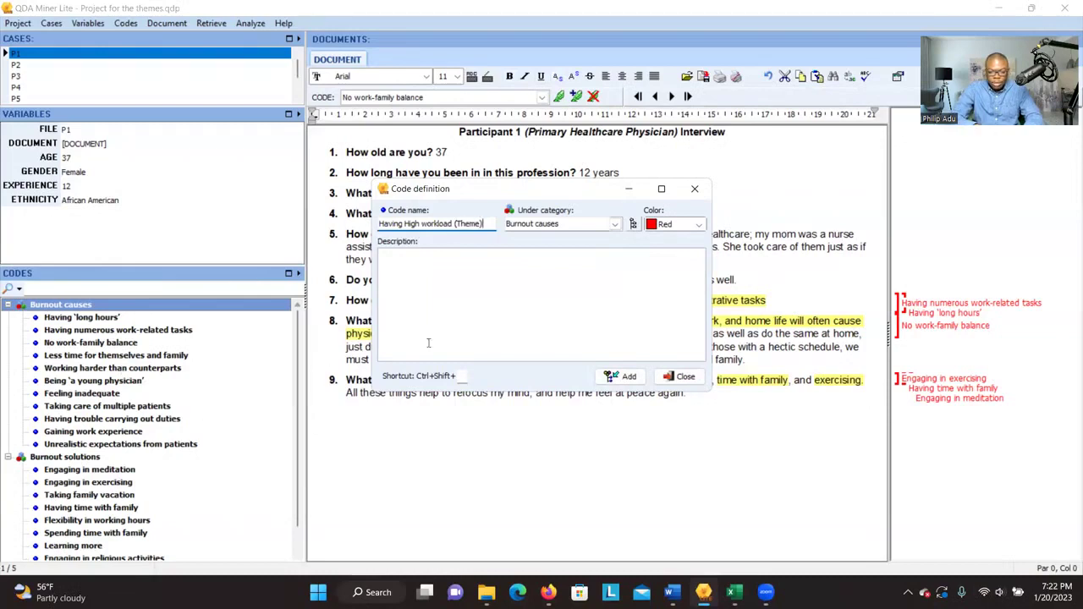
click(628, 376)
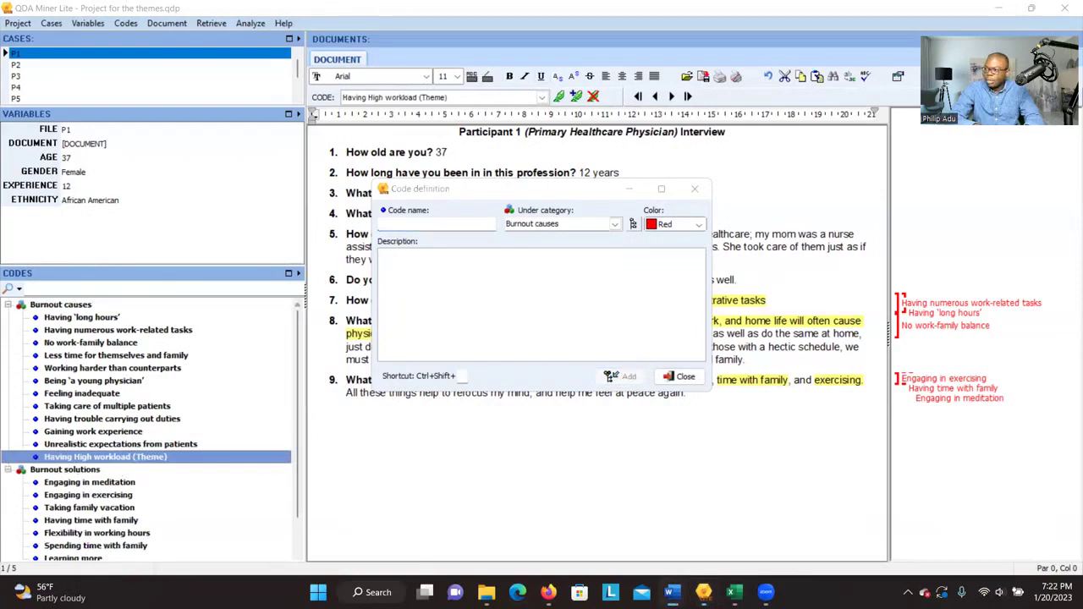
Step: Add codes "Having Less time for family (Theme)", "Putting in extra effort (Theme)" and "Being new to the profession (Theme)" under Burnout causes
text(Having Less time for family (Theme))
key(Return)
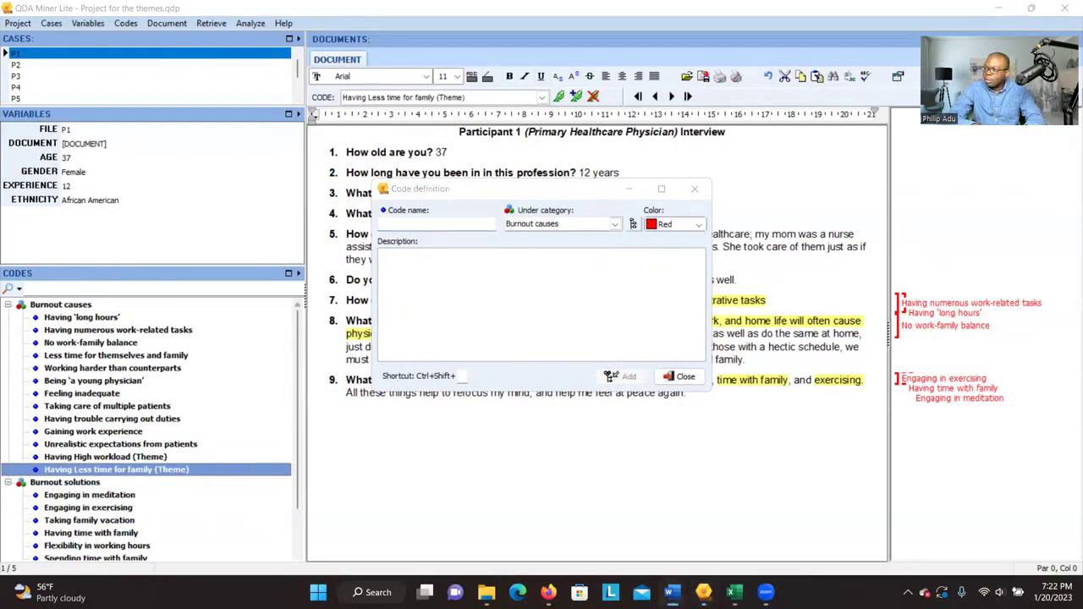
text(Putting in extra effort (Theme))
key(Return)
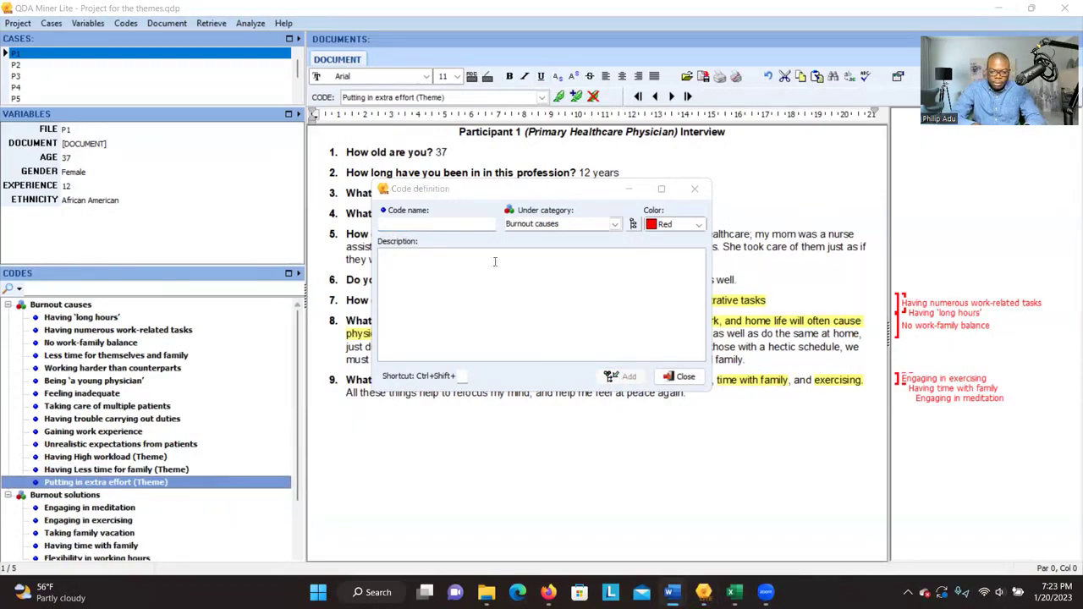
click(436, 223)
text(Being new to the profession (Theme))
key(Return)
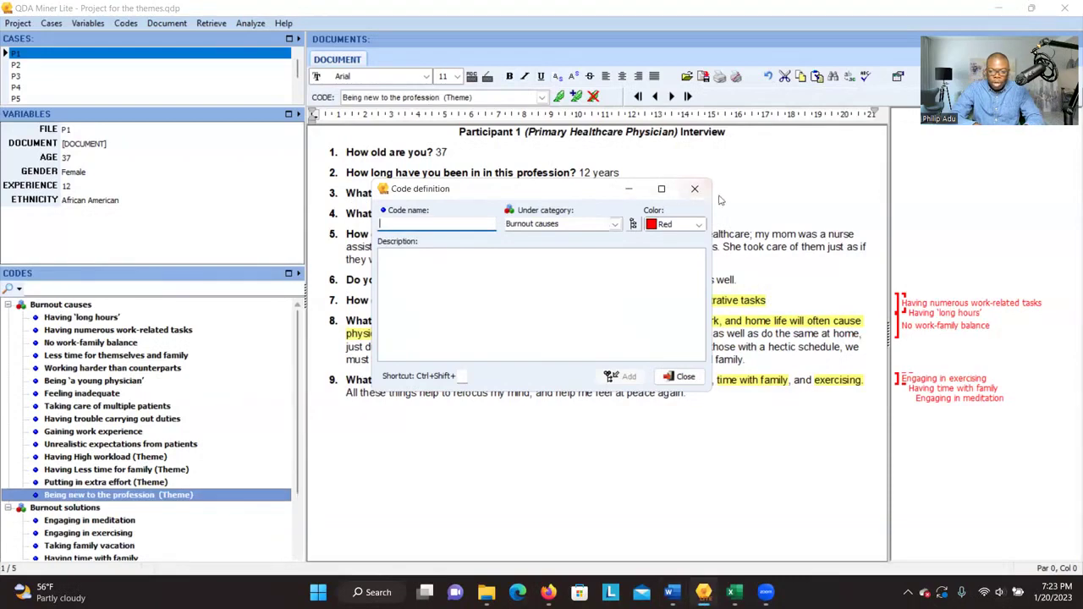
click(695, 189)
Step: Consult the cluster table in Word and merge the code Having 'long hours' into Having High workload (Theme) in QDA Miner Lite
click(115, 470)
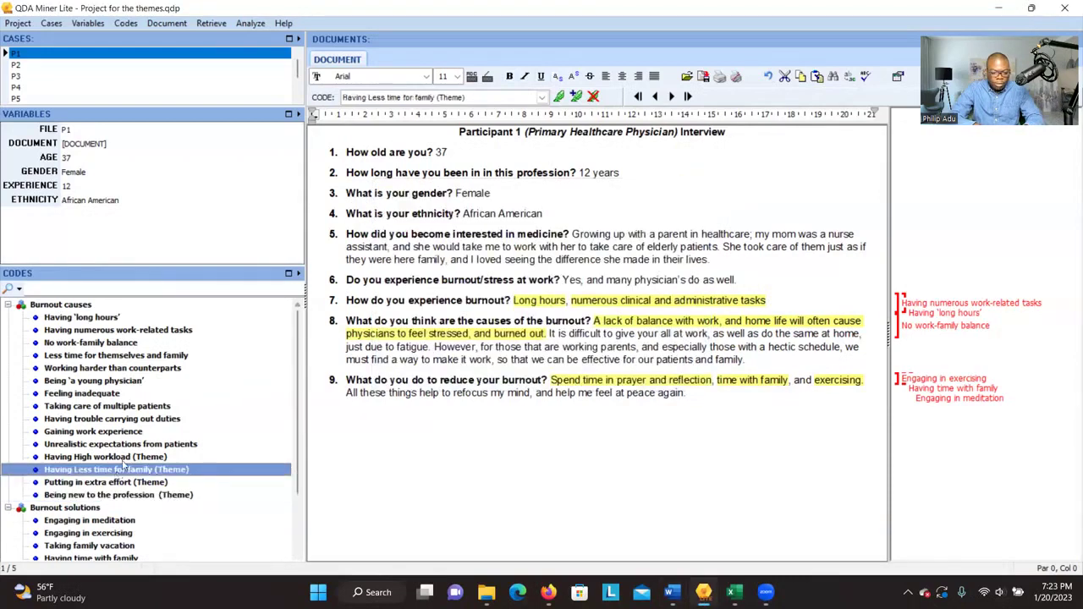
click(126, 457)
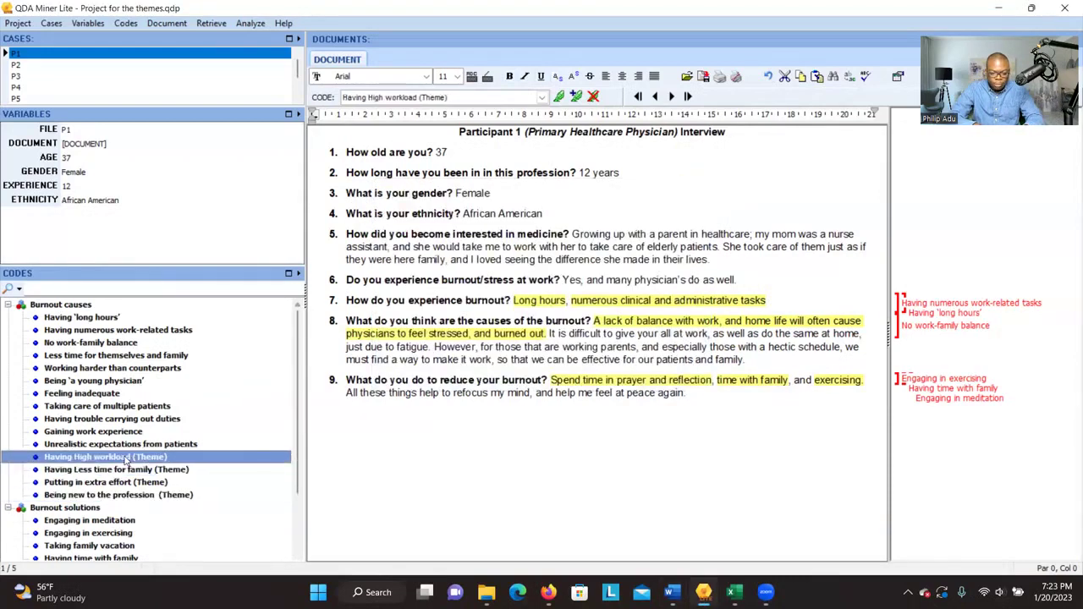
key(alt+Tab)
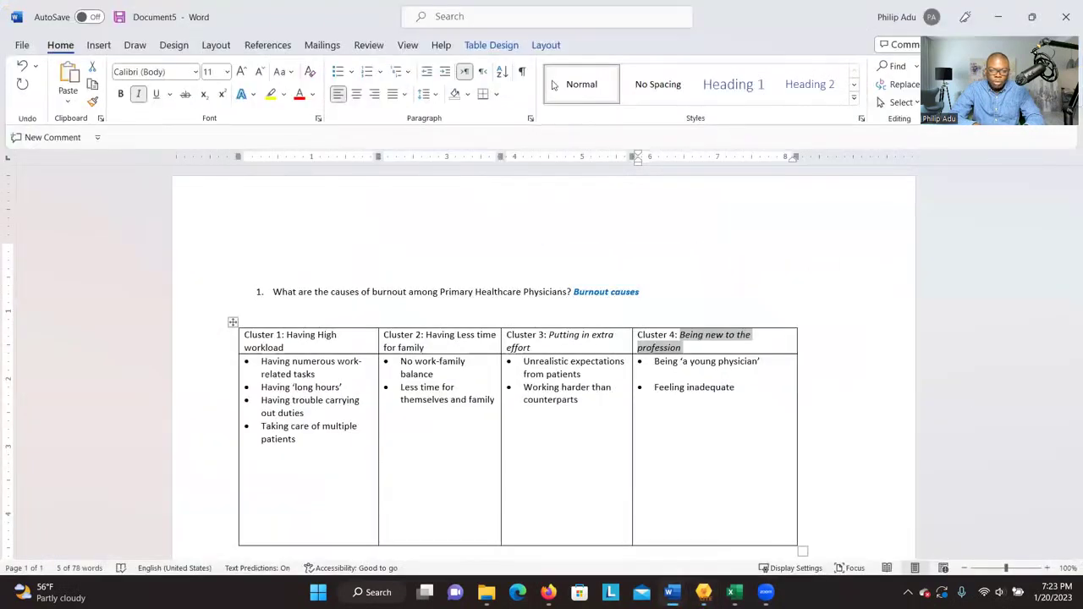
key(super+Down)
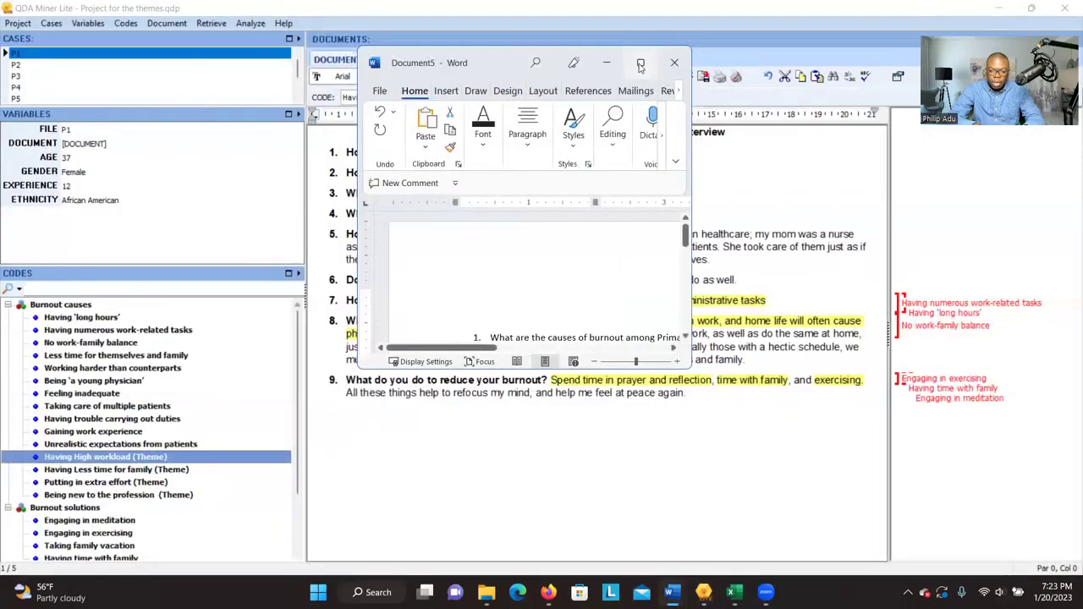
double_click(640, 63)
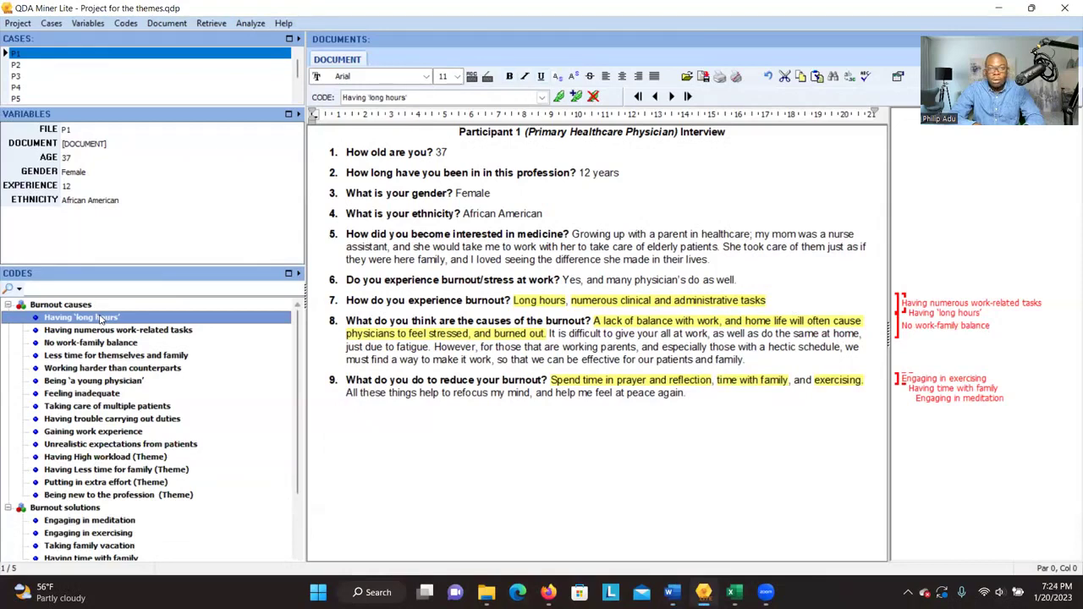
right_click(100, 317)
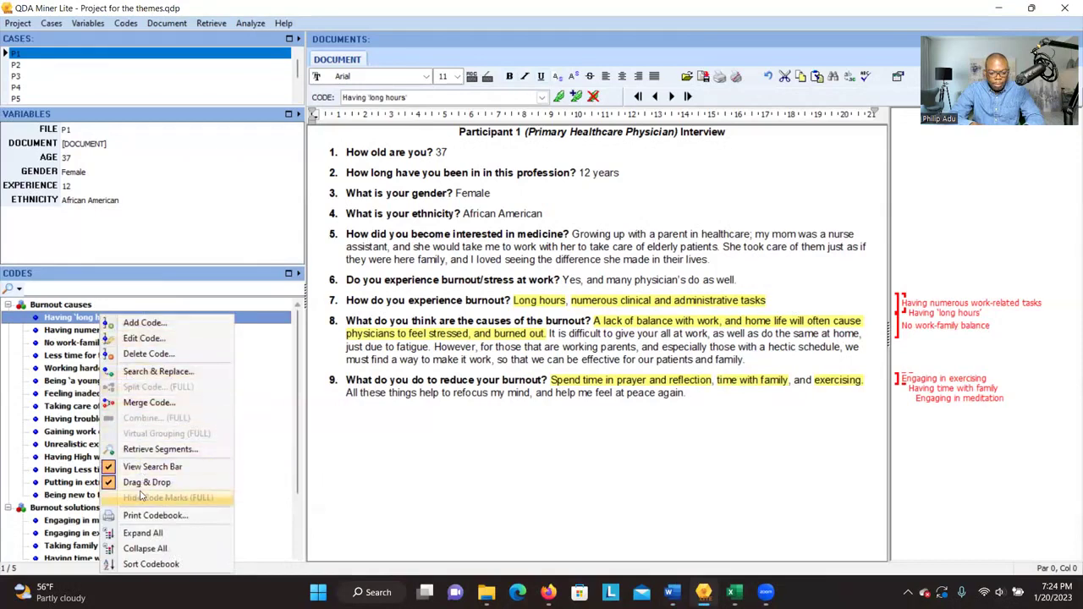
click(159, 404)
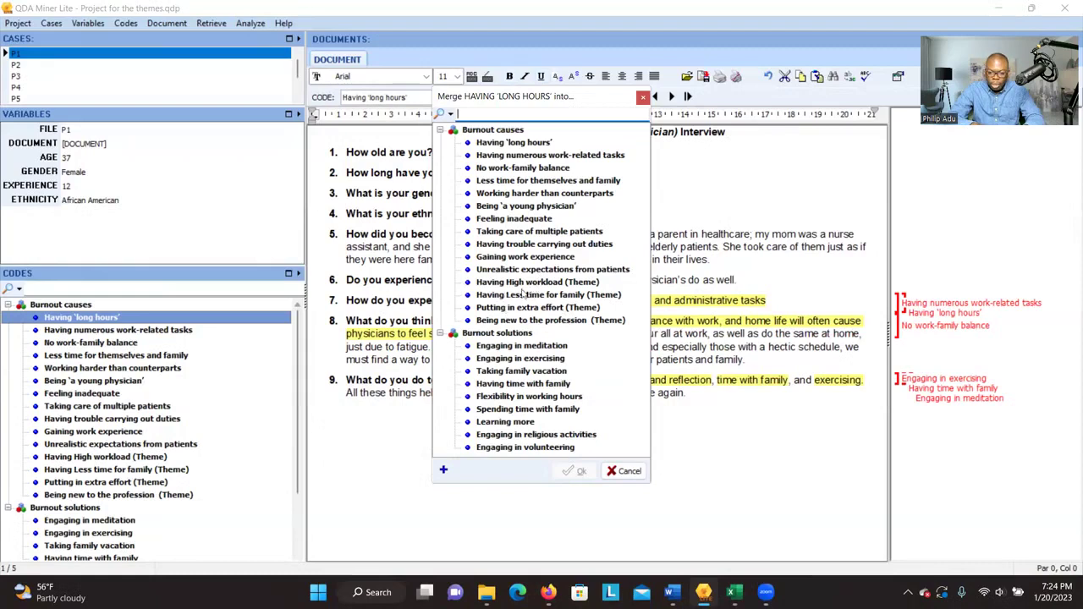
click(526, 286)
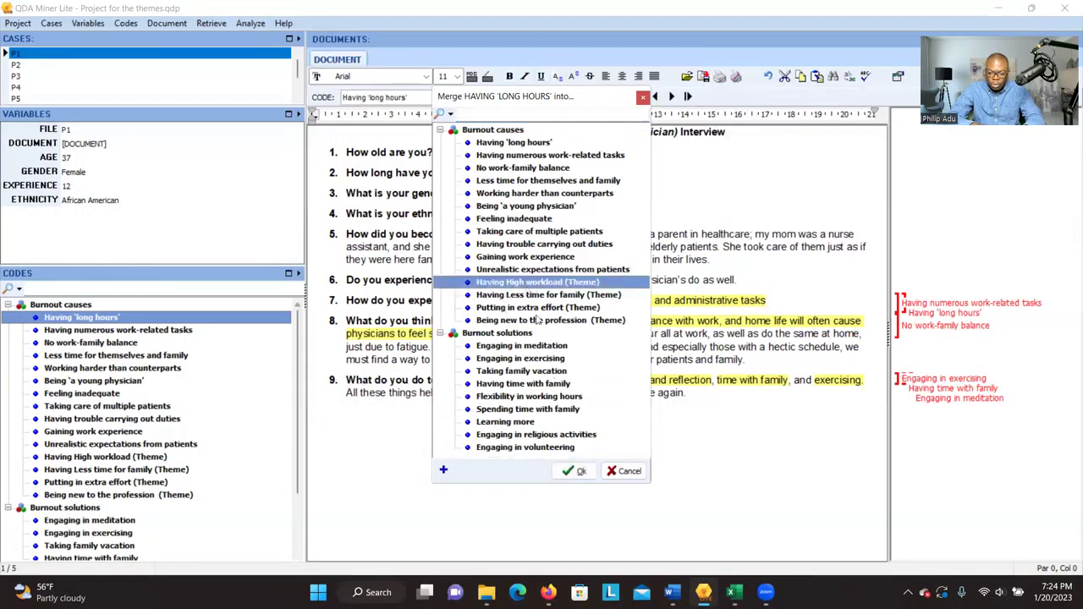
click(571, 468)
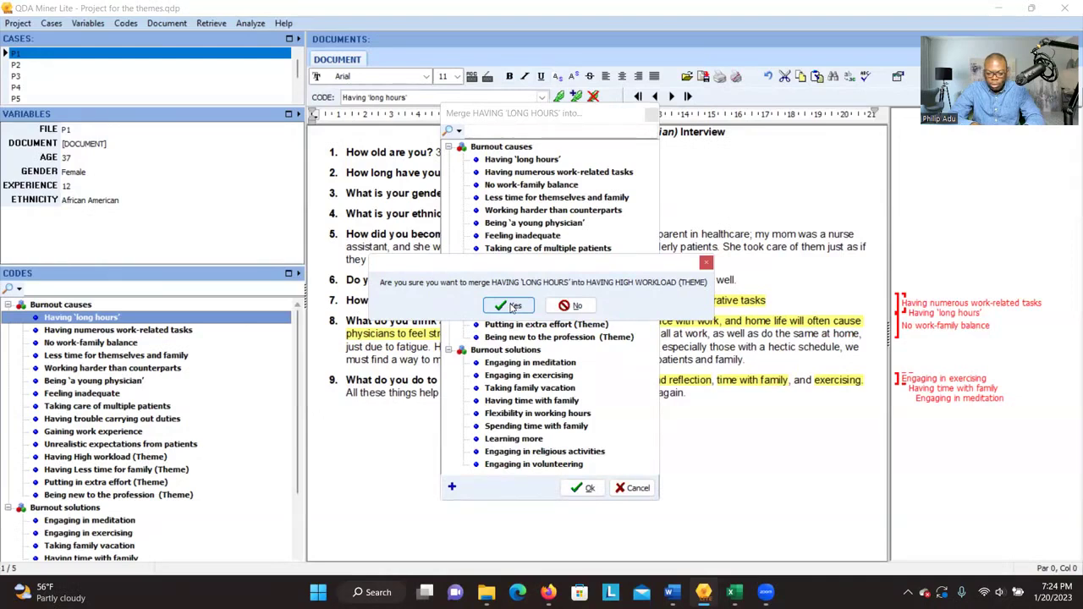
click(511, 307)
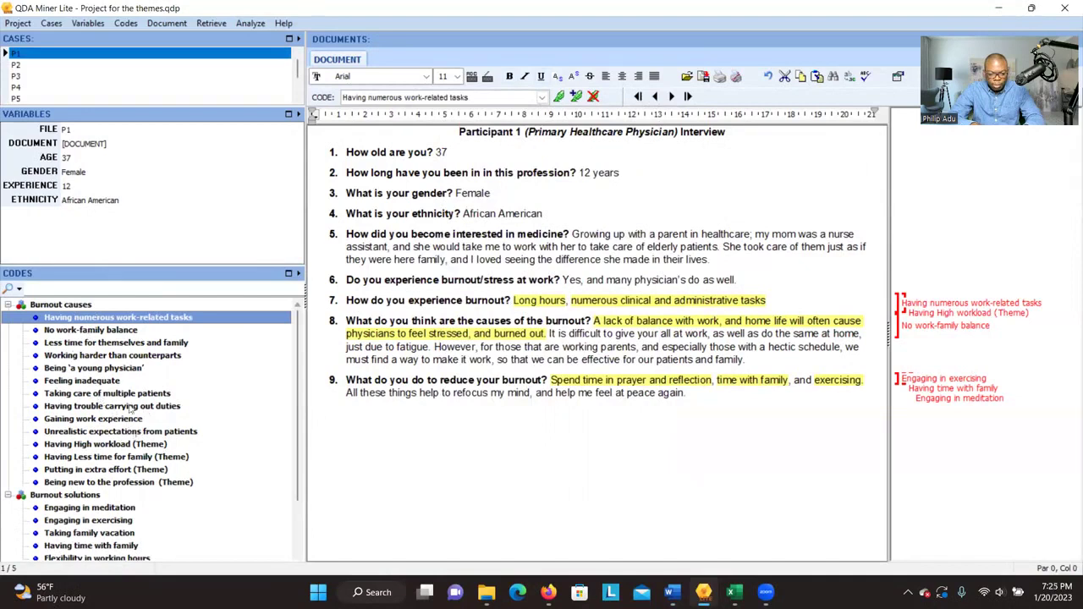
Step: Merge the code Having numerous work-related tasks into Having High workload (Theme)
right_click(103, 318)
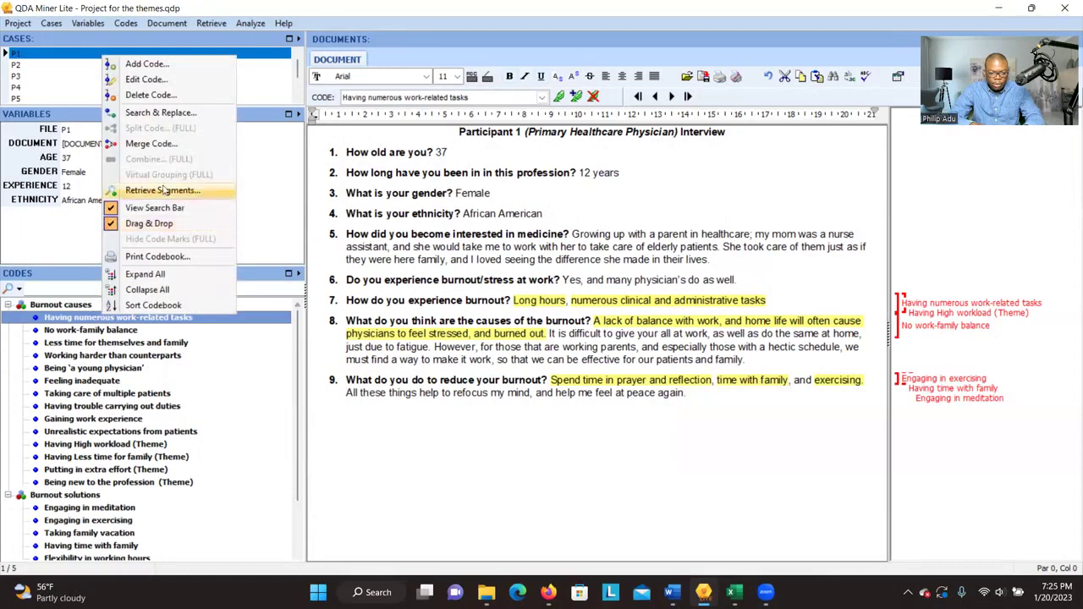
click(150, 143)
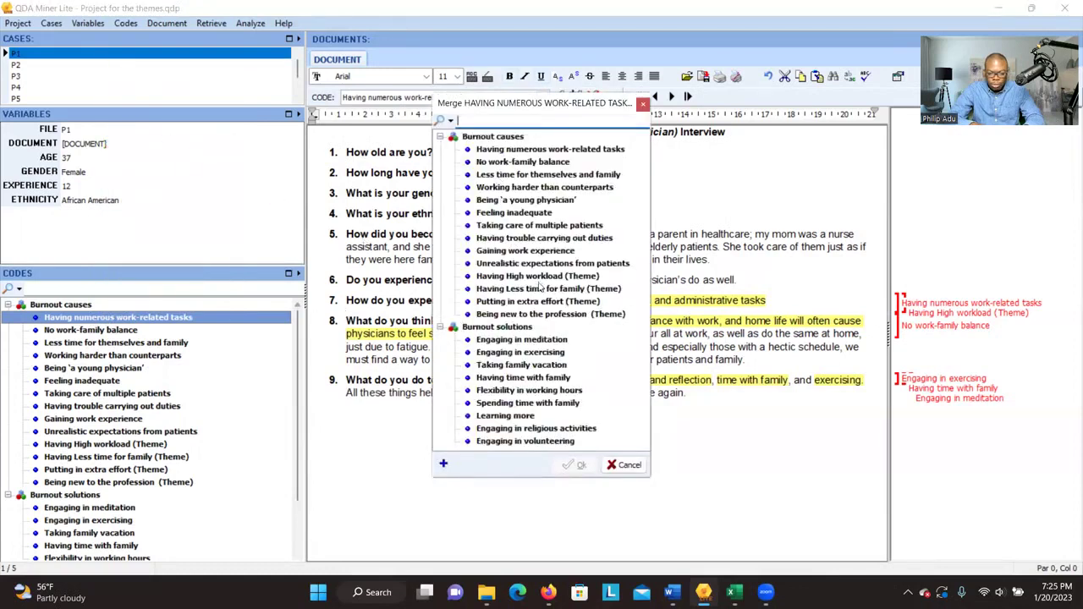
click(525, 275)
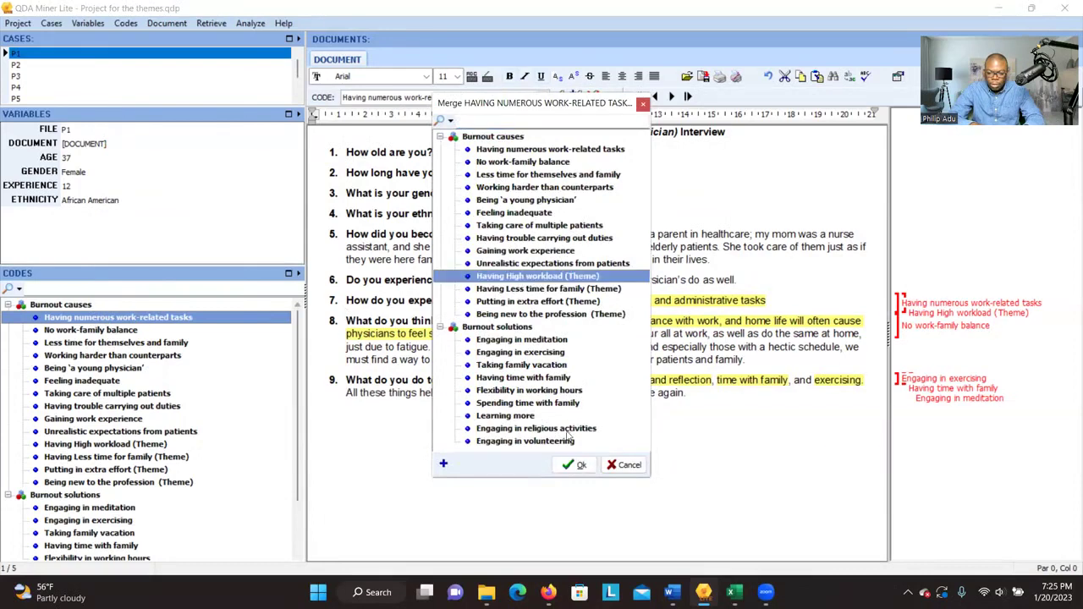
click(573, 466)
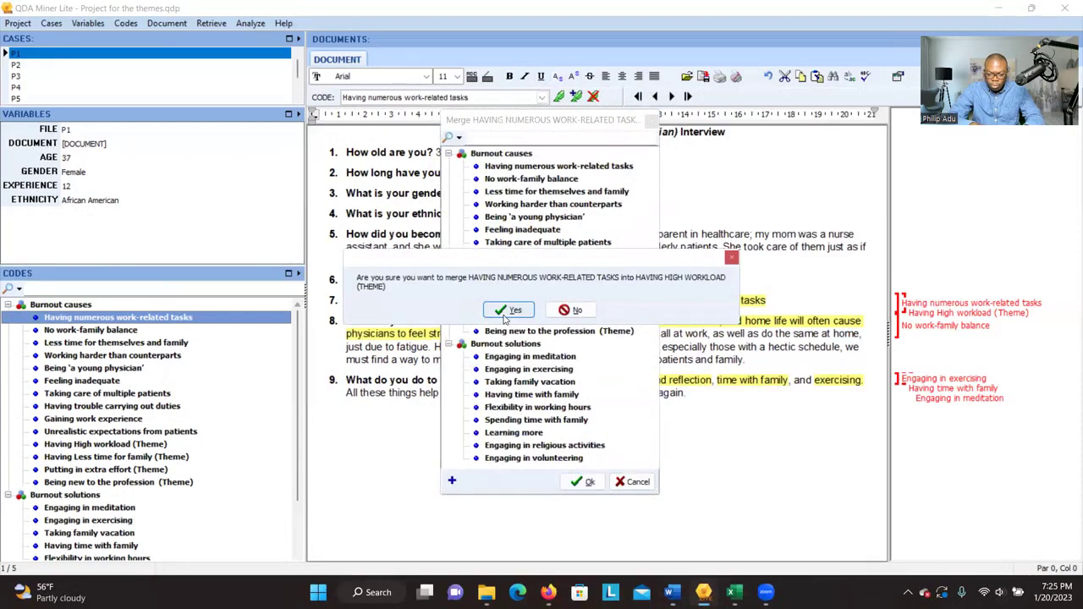
click(510, 310)
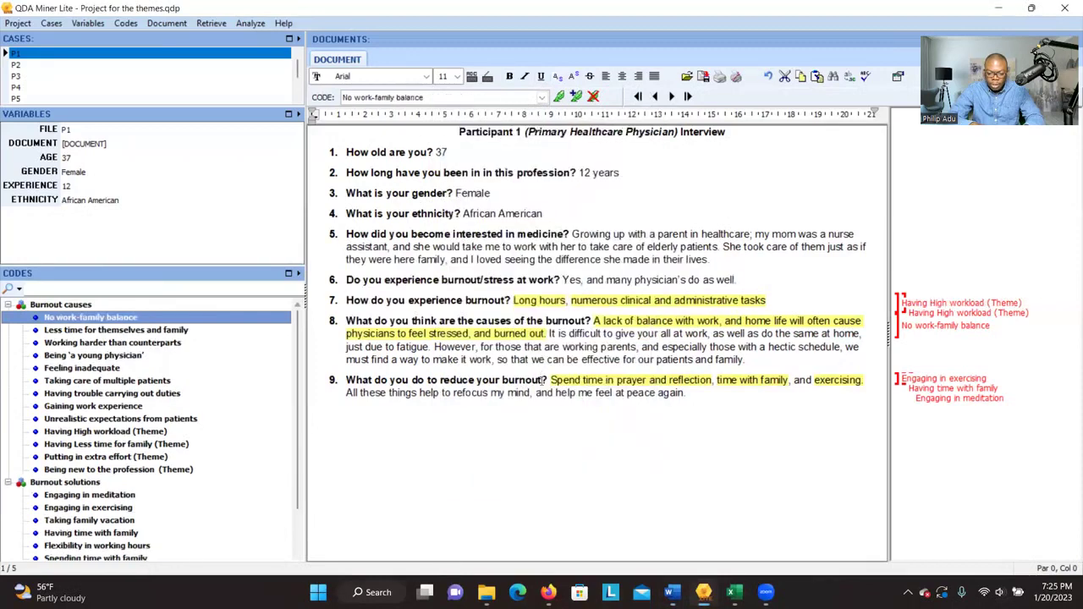
Step: Merge the code No work-family balance into Having Less time for family (Theme)
right_click(116, 317)
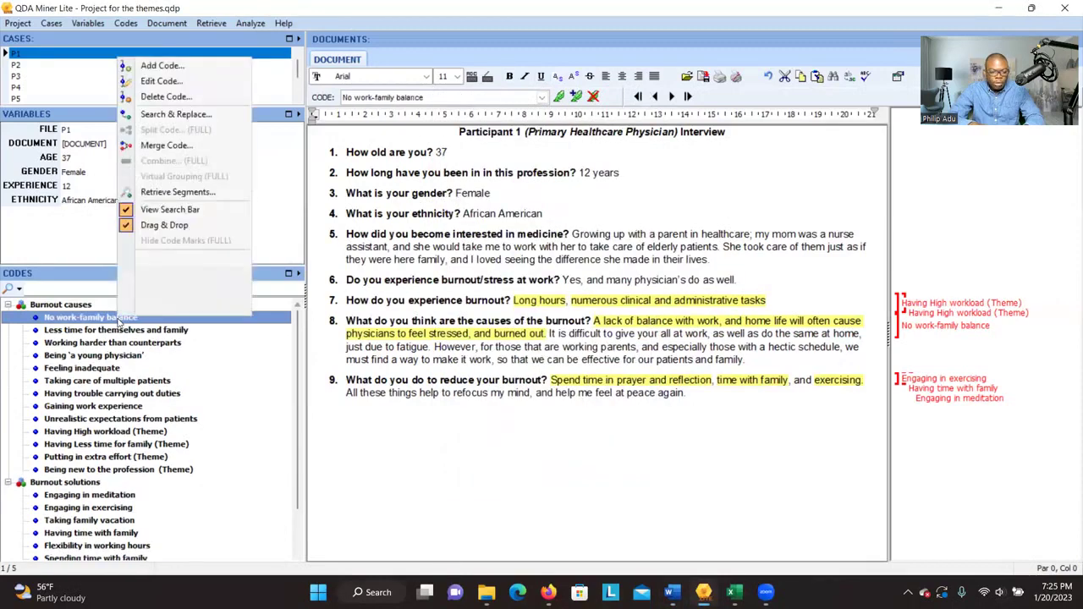
click(169, 146)
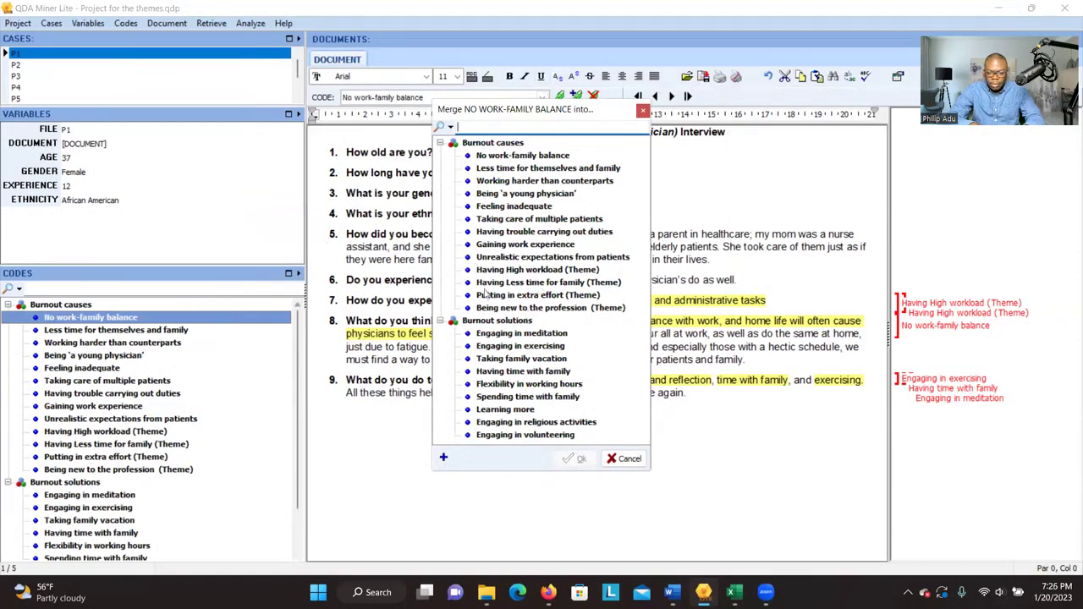
click(523, 284)
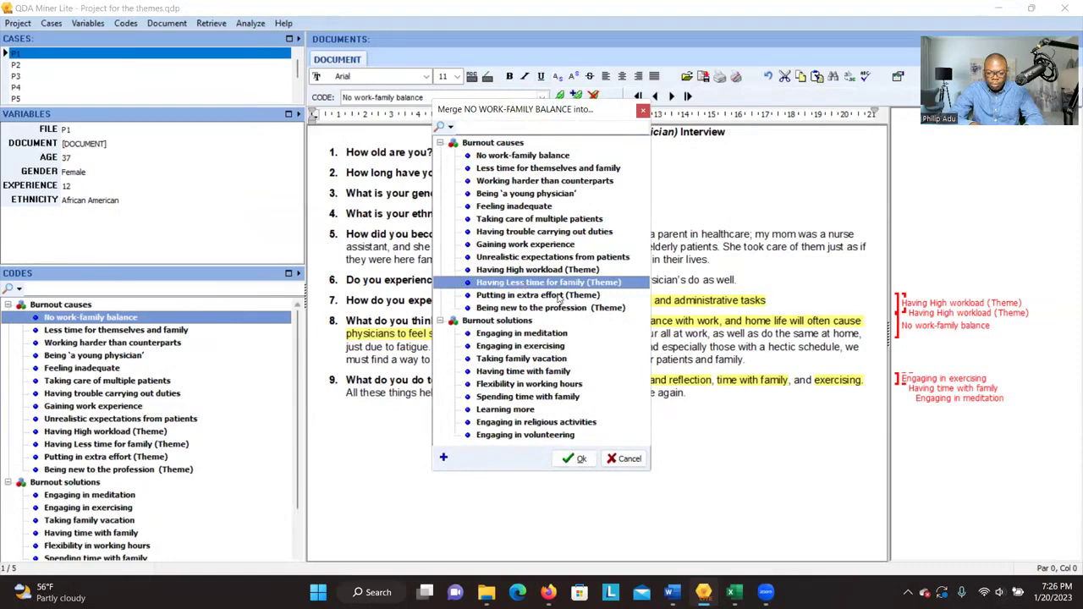
click(573, 458)
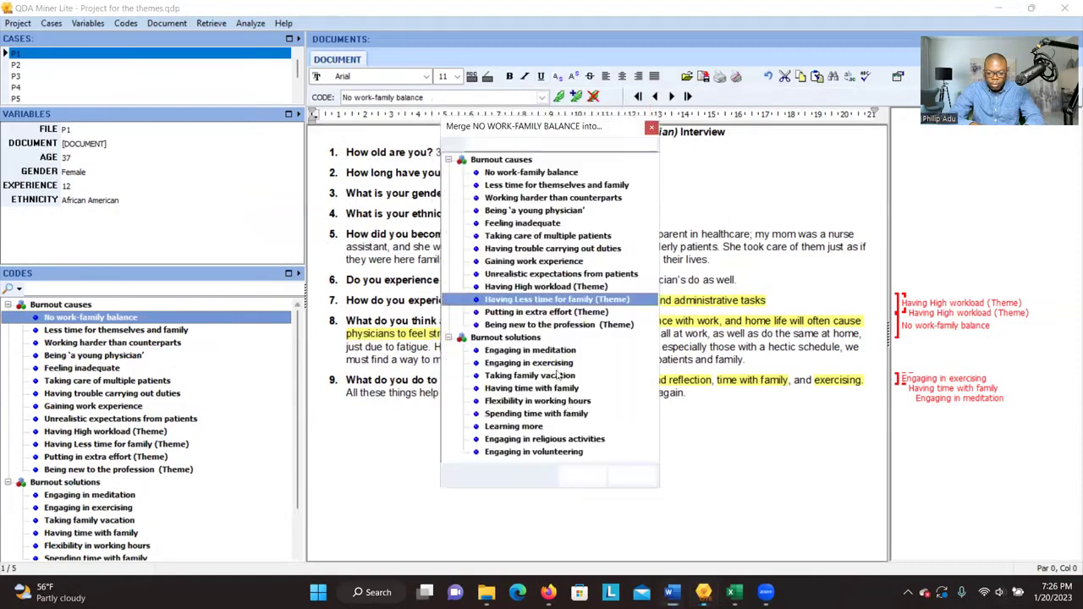
click(509, 309)
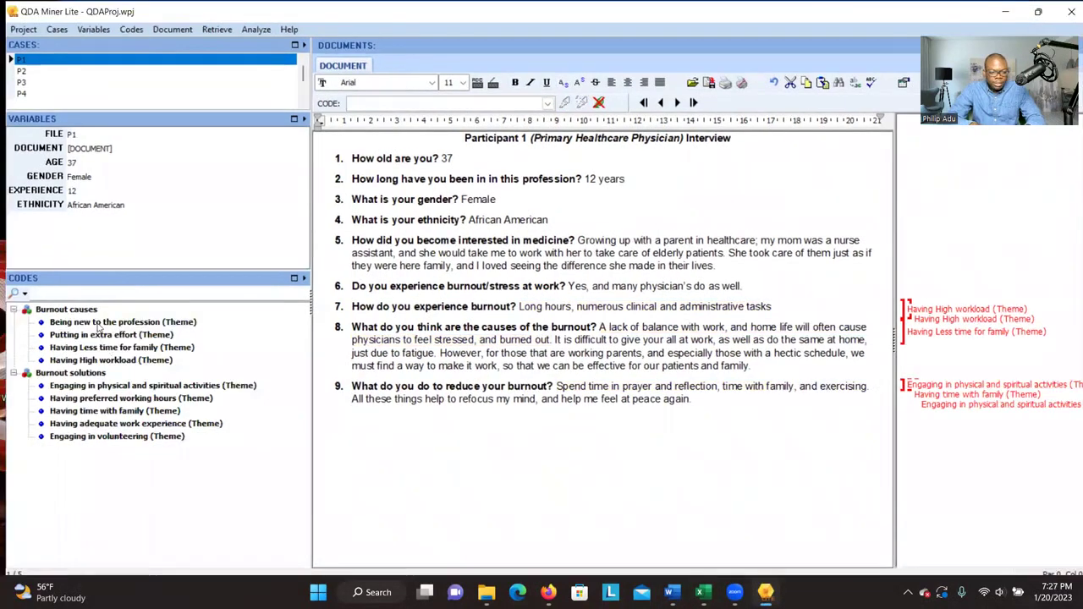
Step: Review each of the theme codes under the Burnout causes category in the QDAProj.wpj project
click(101, 322)
click(100, 335)
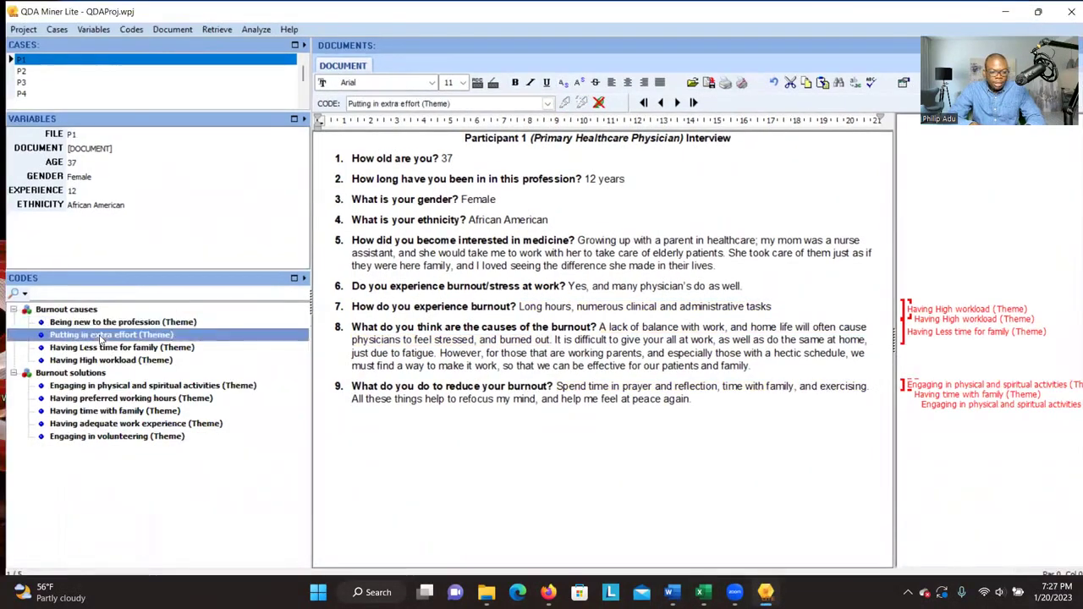
click(104, 348)
click(105, 361)
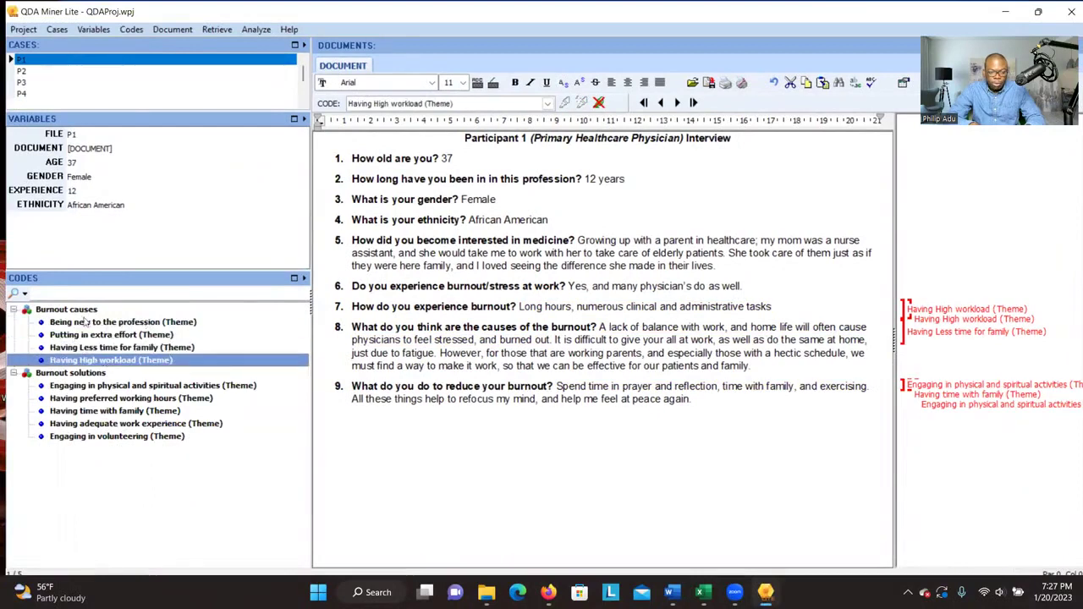
click(86, 323)
click(84, 335)
click(82, 348)
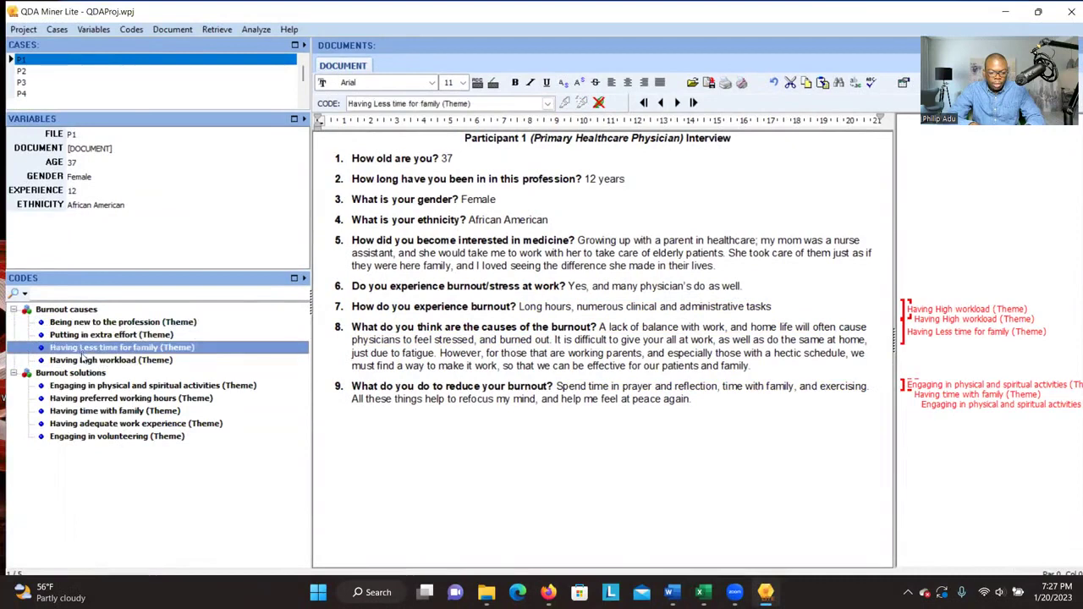
click(83, 359)
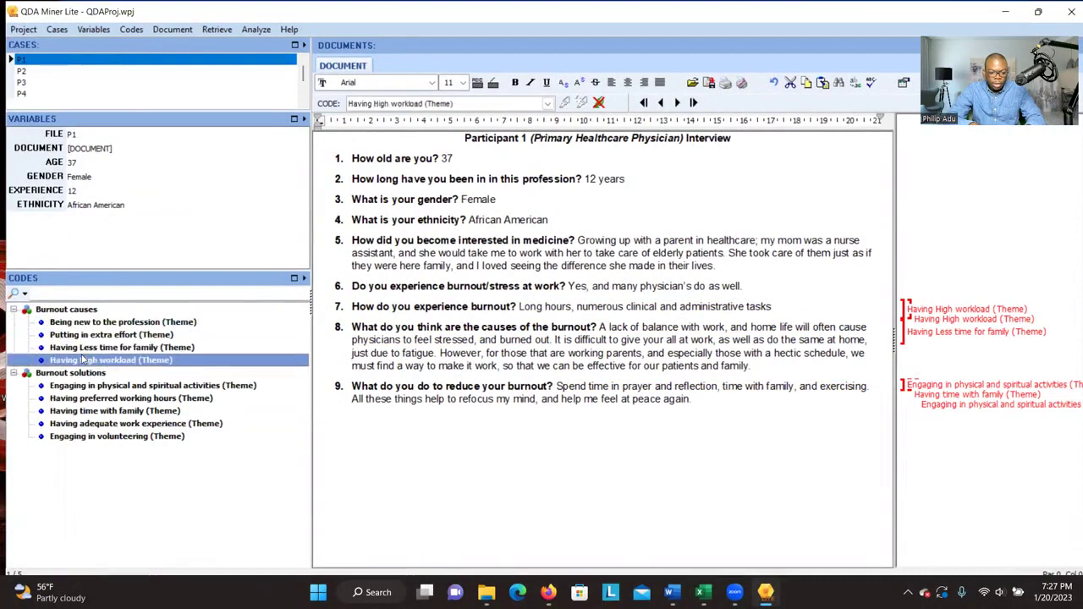
Step: Rename the Burnout causes category as "Burnout causes (RQ1)"
click(67, 310)
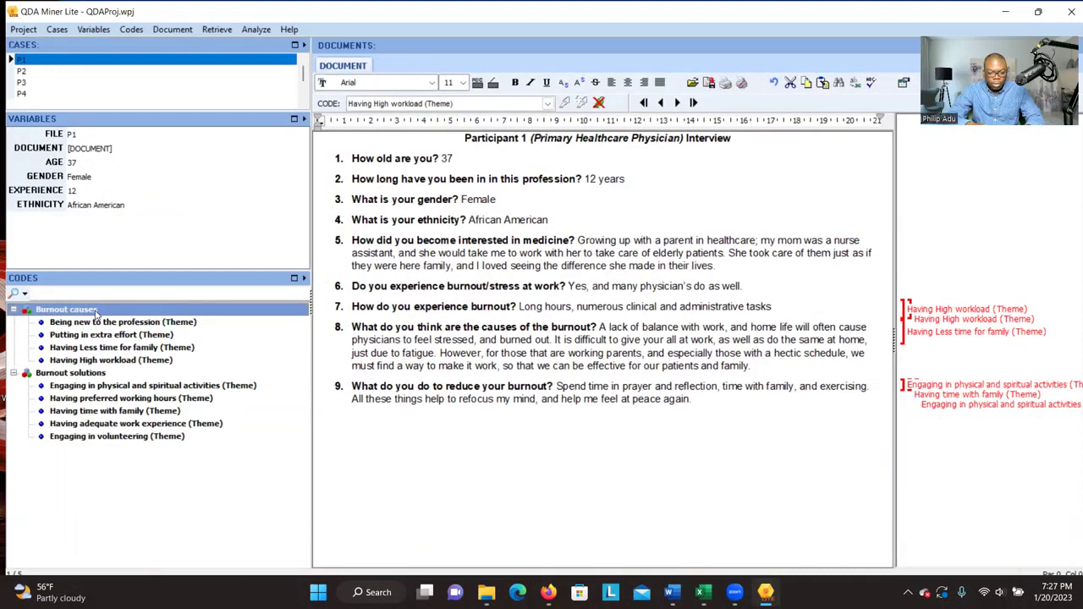
right_click(97, 314)
click(127, 334)
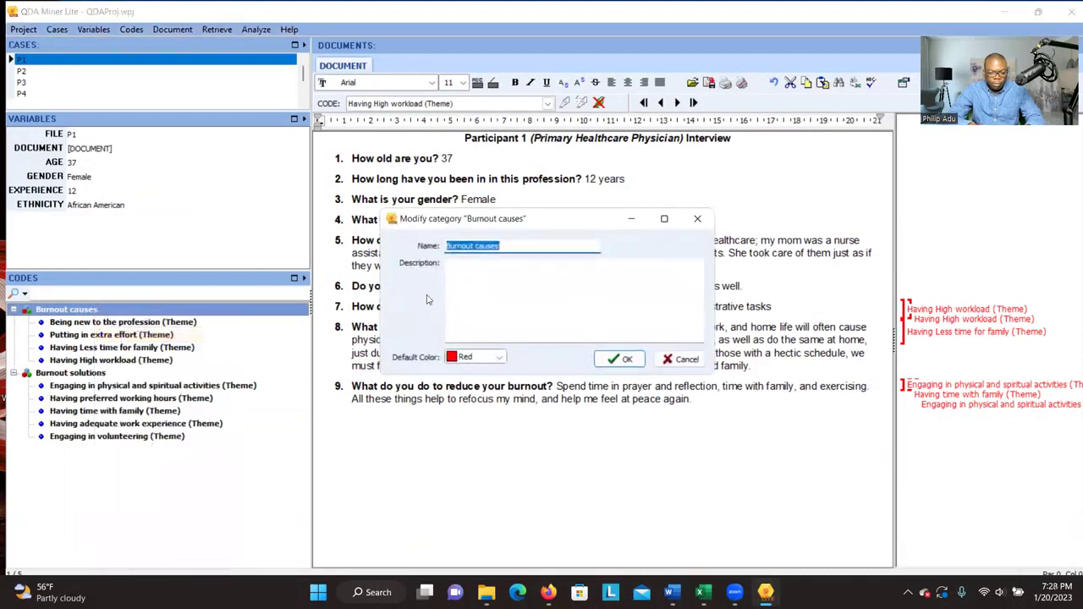
click(533, 247)
text(()
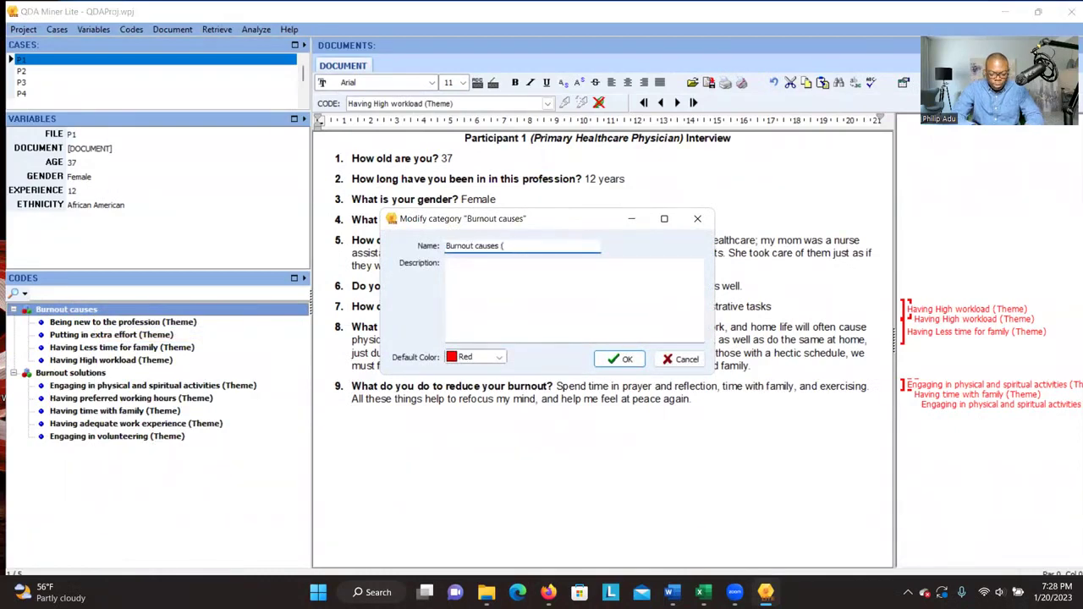
text(RQ1))
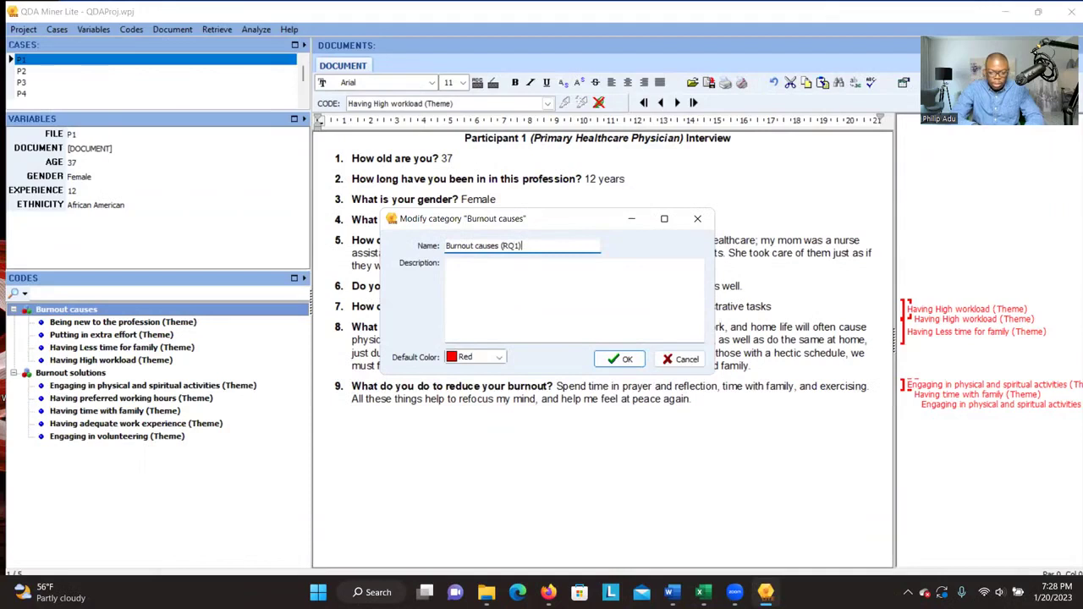
click(622, 359)
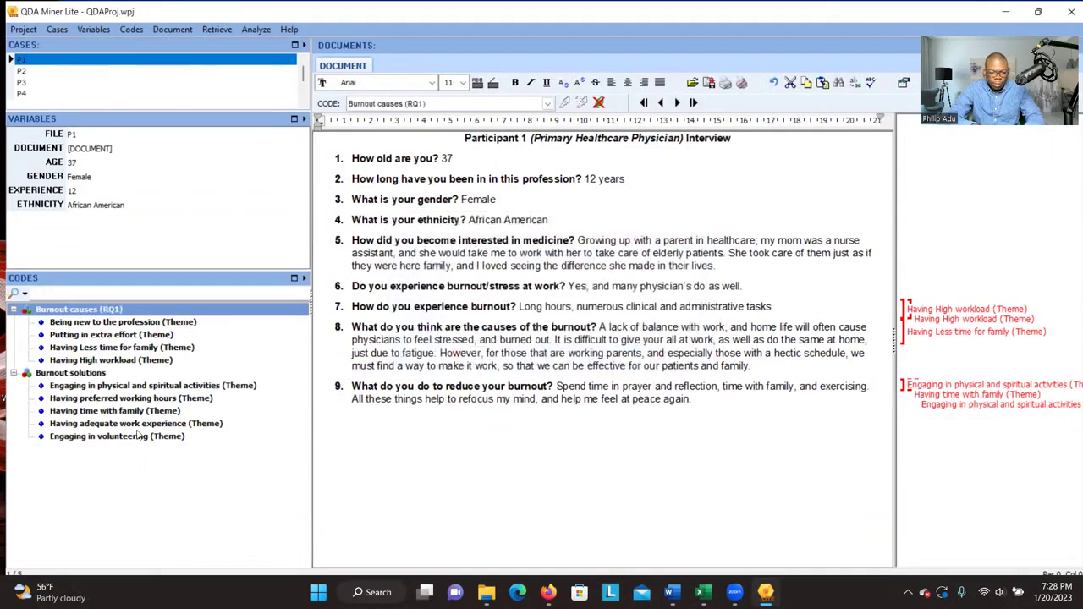
Step: Rename the Burnout solutions category as "Burnout solutions (RQ2)"
click(83, 374)
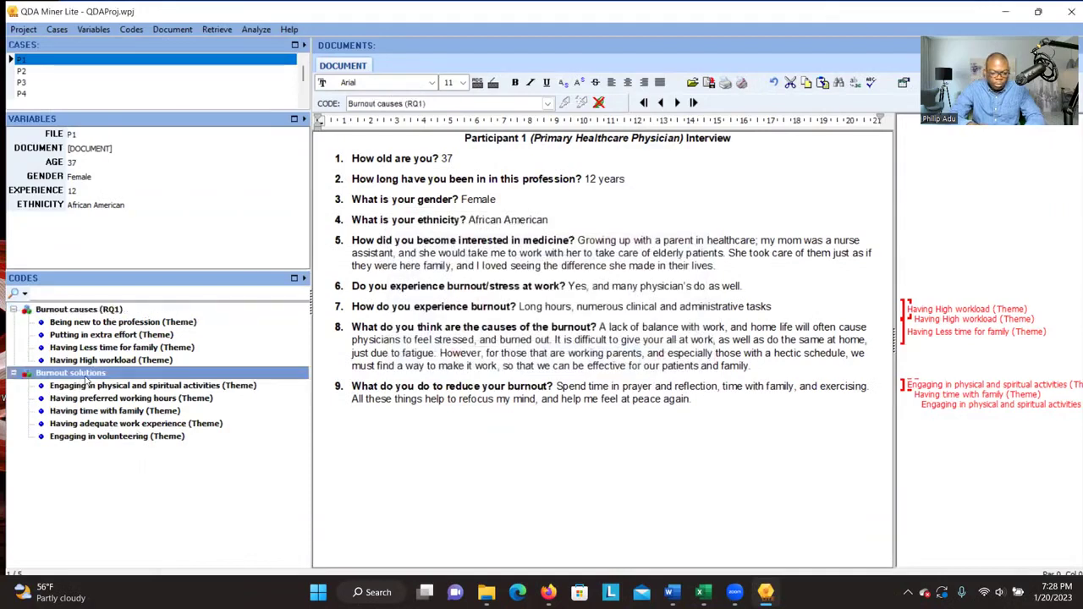
right_click(87, 379)
click(129, 140)
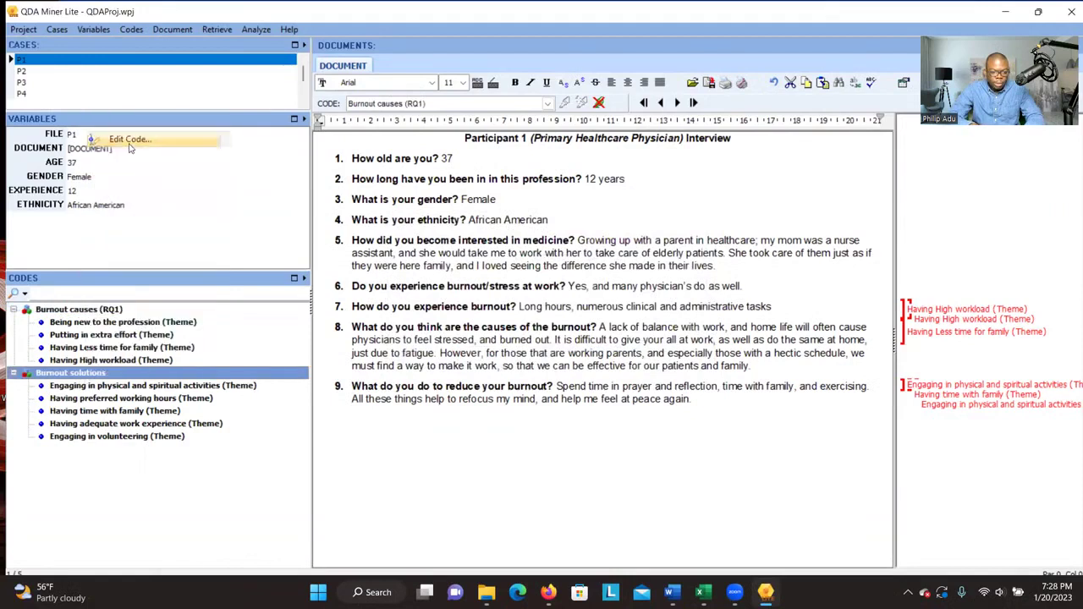
key(End)
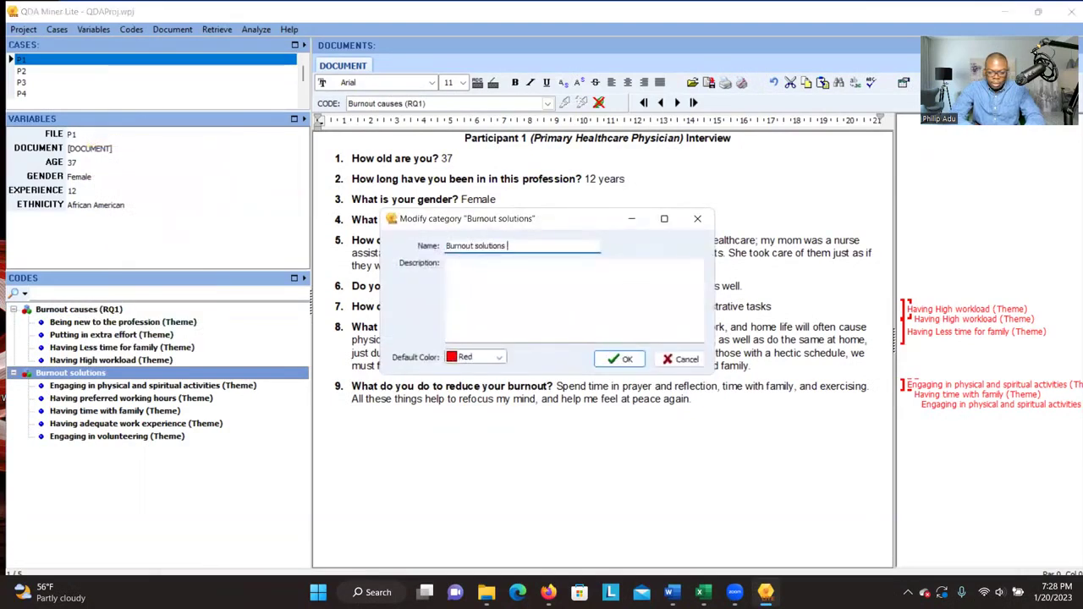
text(()
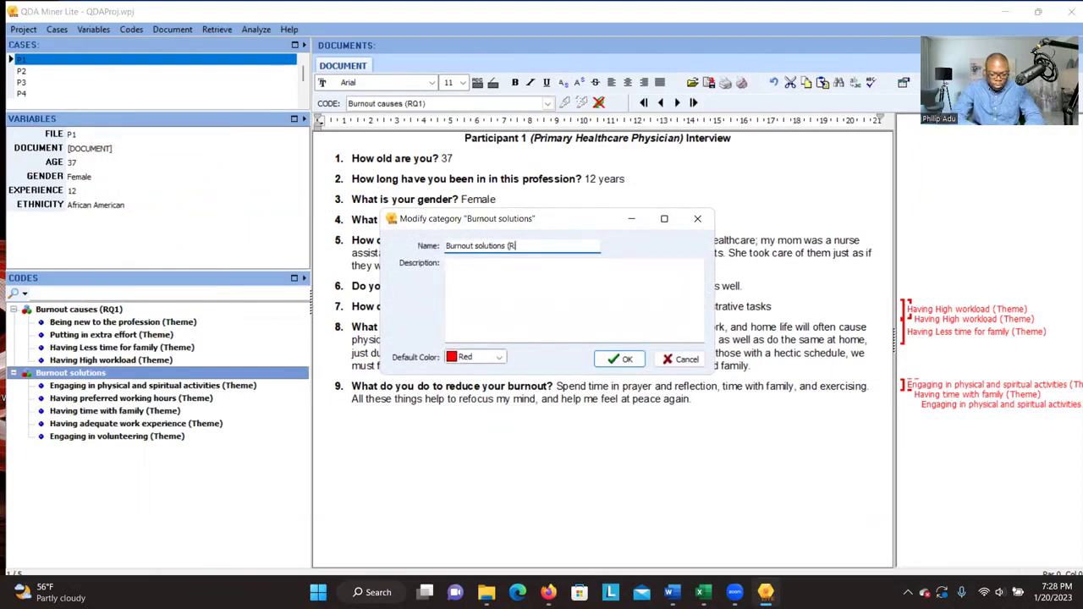
text(RQ2))
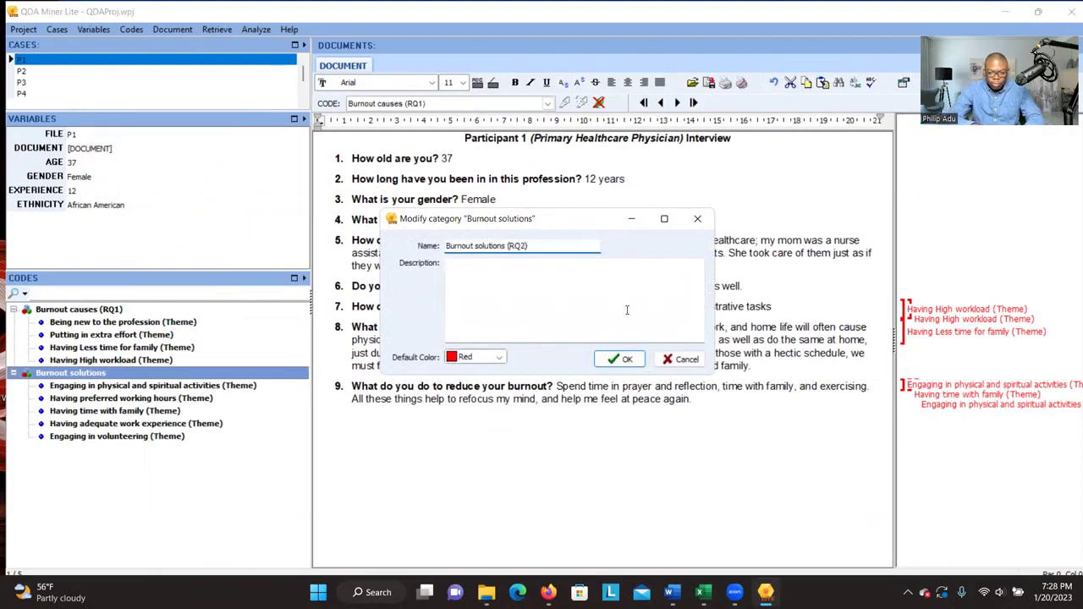
click(618, 359)
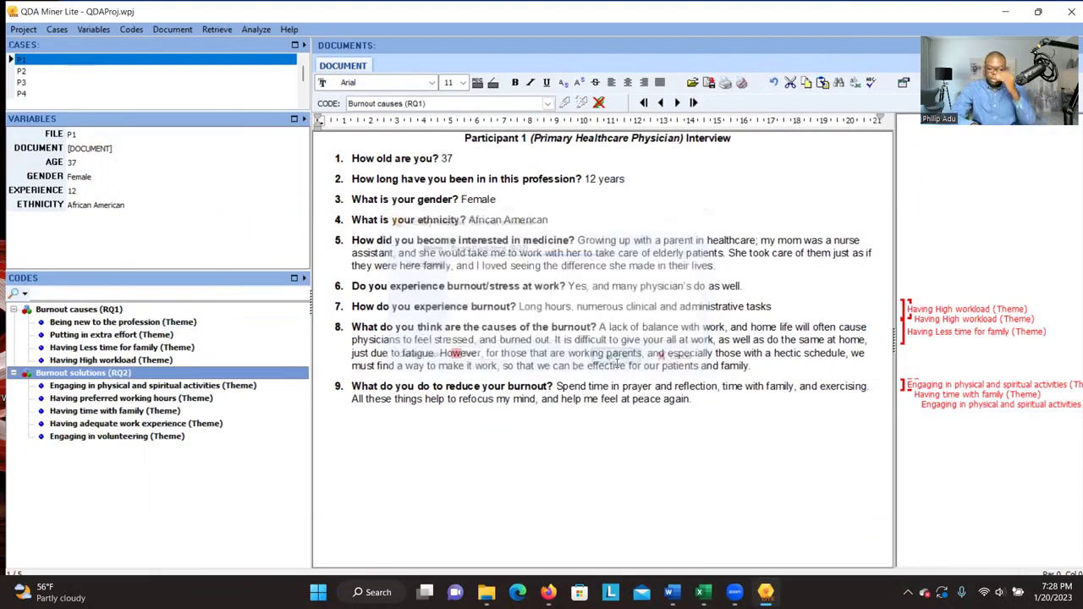